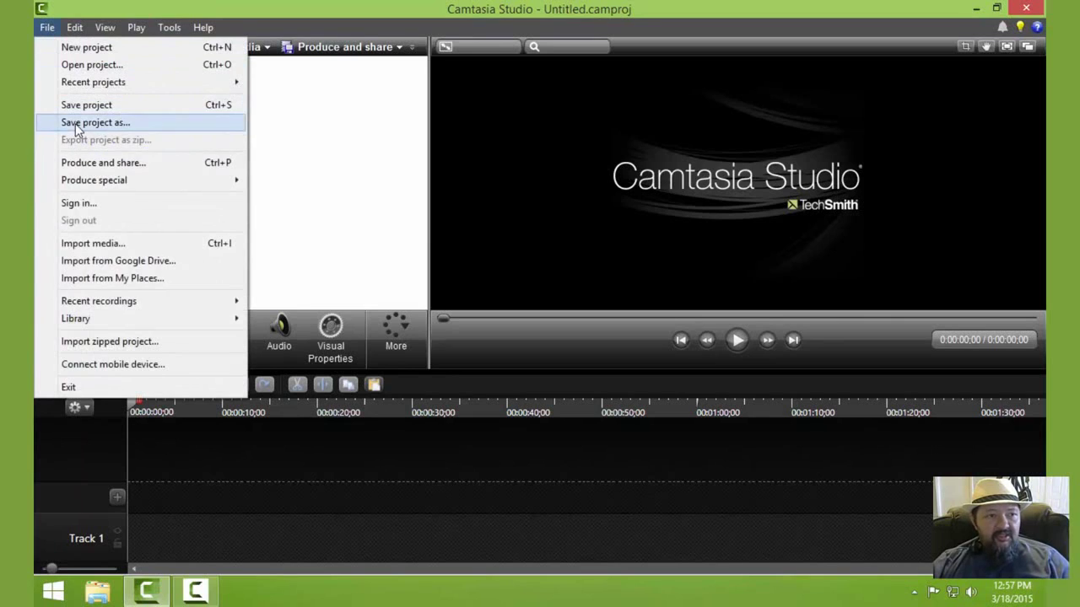
- Save the project under the name "white tut 2.2"
{"action": "left_click", "coordinate": [76, 123]}
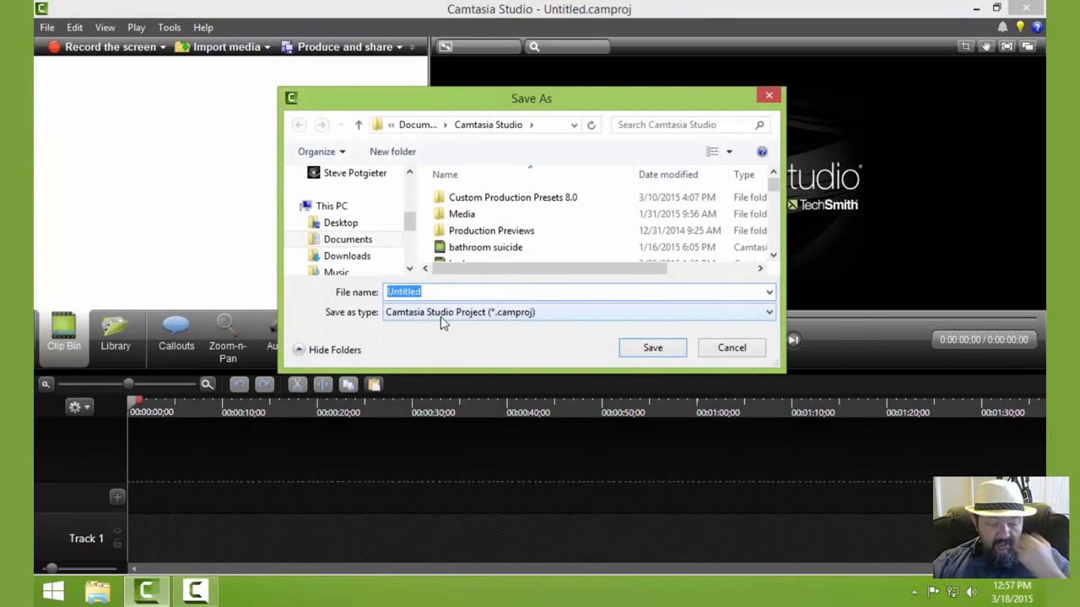
{"action": "type", "text": "white tut 2.2"}
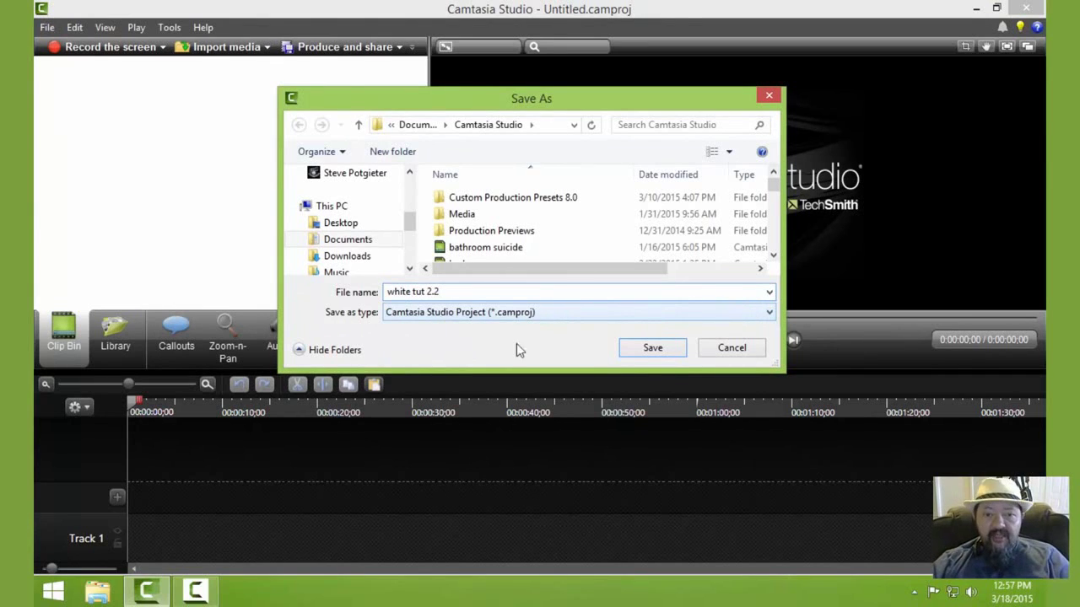
{"action": "left_click", "coordinate": [675, 354]}
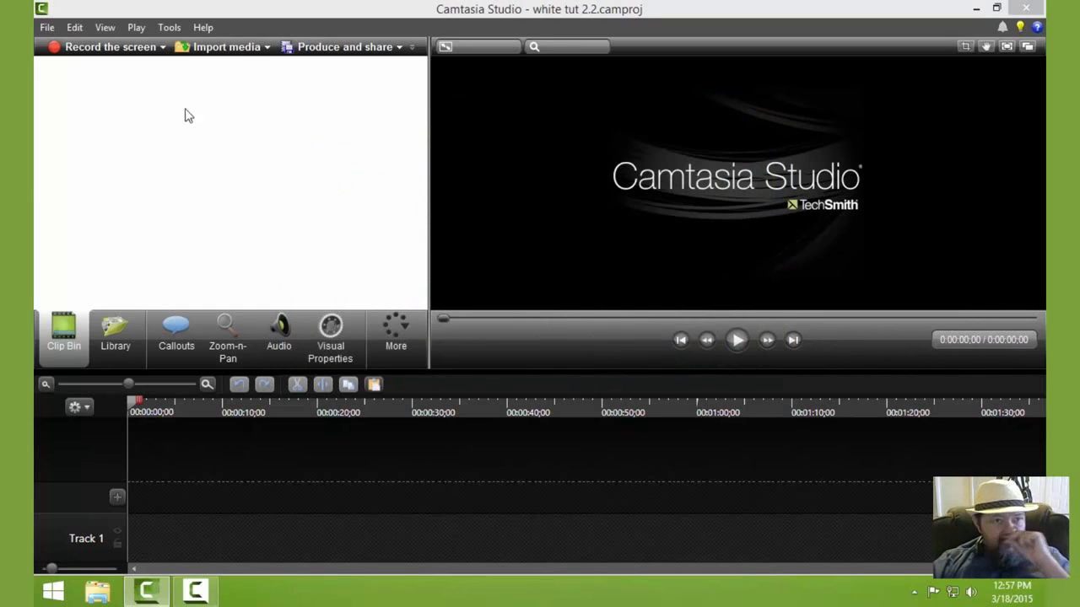
{"action": "left_click", "coordinate": [48, 27]}
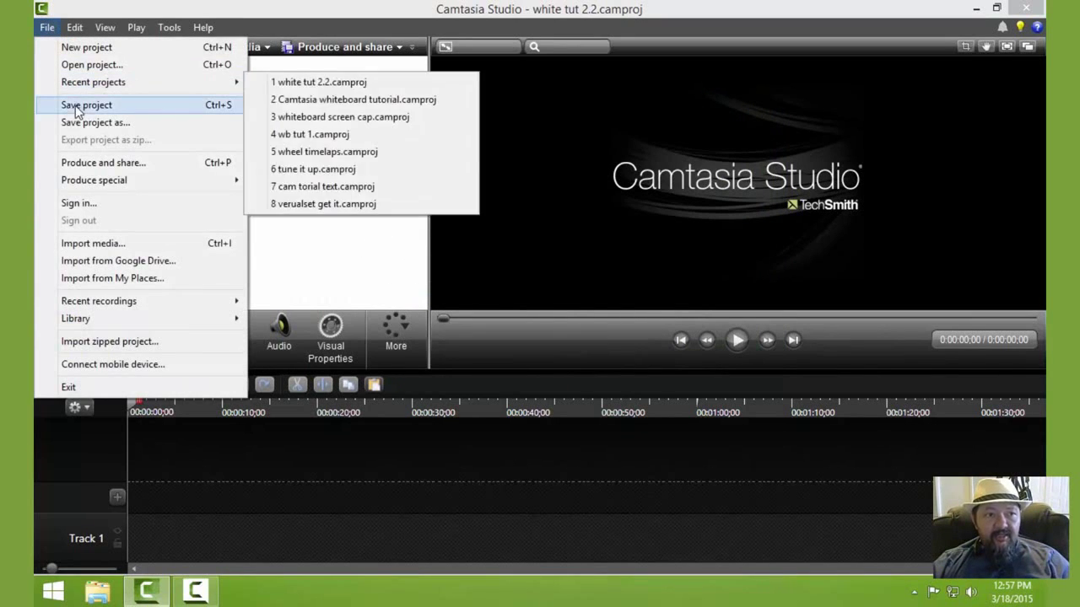
{"action": "left_click", "coordinate": [376, 216]}
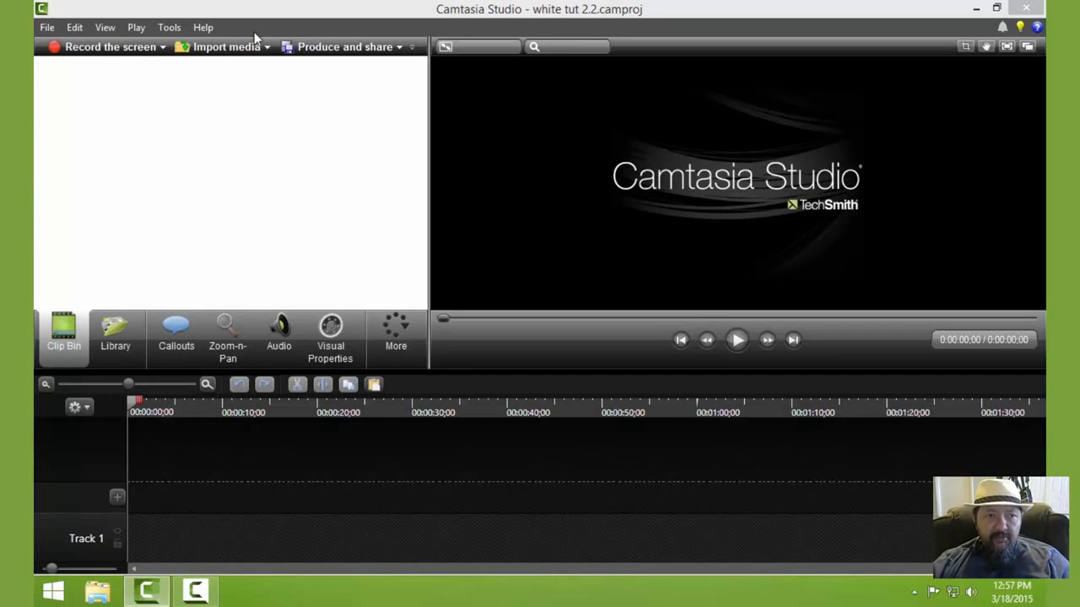
- Import the media files "pen scratch 4" and "srible hand 1" from the whiteboard asts folder
{"action": "left_click", "coordinate": [267, 51]}
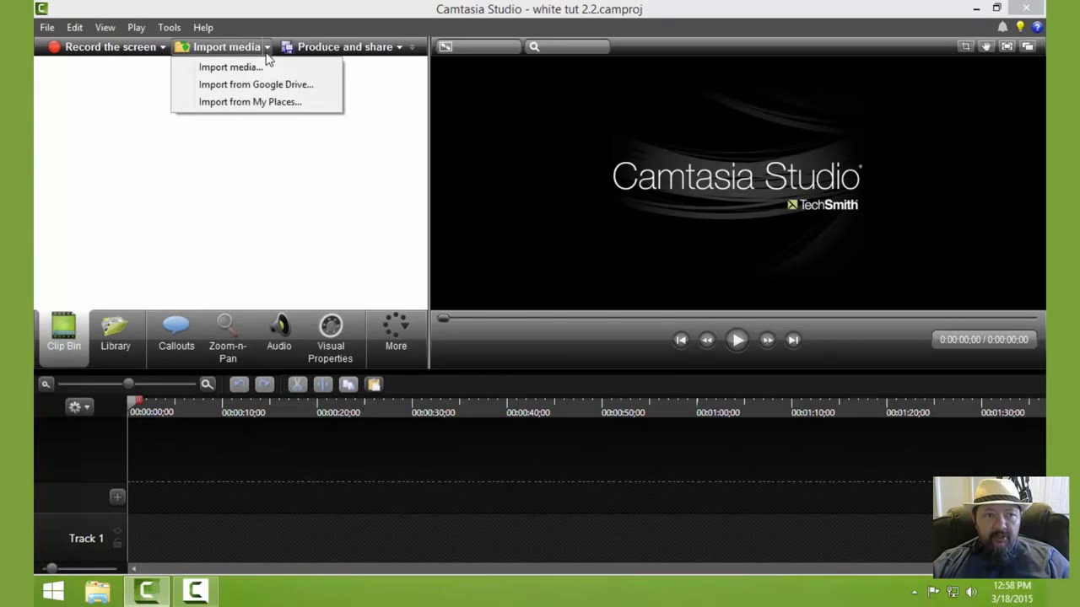
{"action": "left_click", "coordinate": [250, 67]}
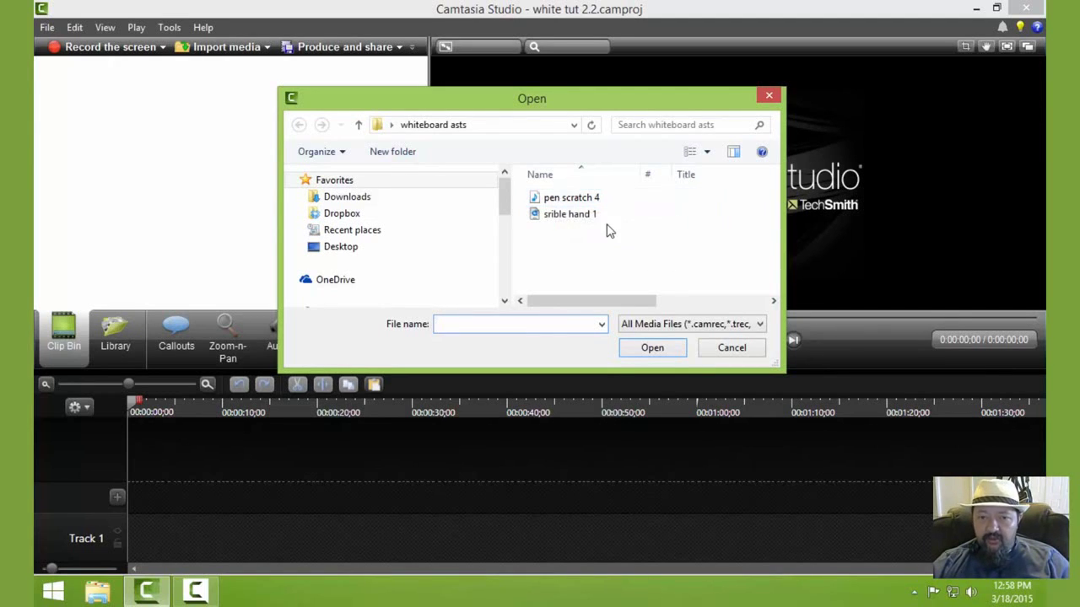
{"action": "left_click", "coordinate": [590, 214]}
{"action": "left_click", "coordinate": [540, 198], "text": "shift"}
{"action": "left_click", "coordinate": [637, 352]}
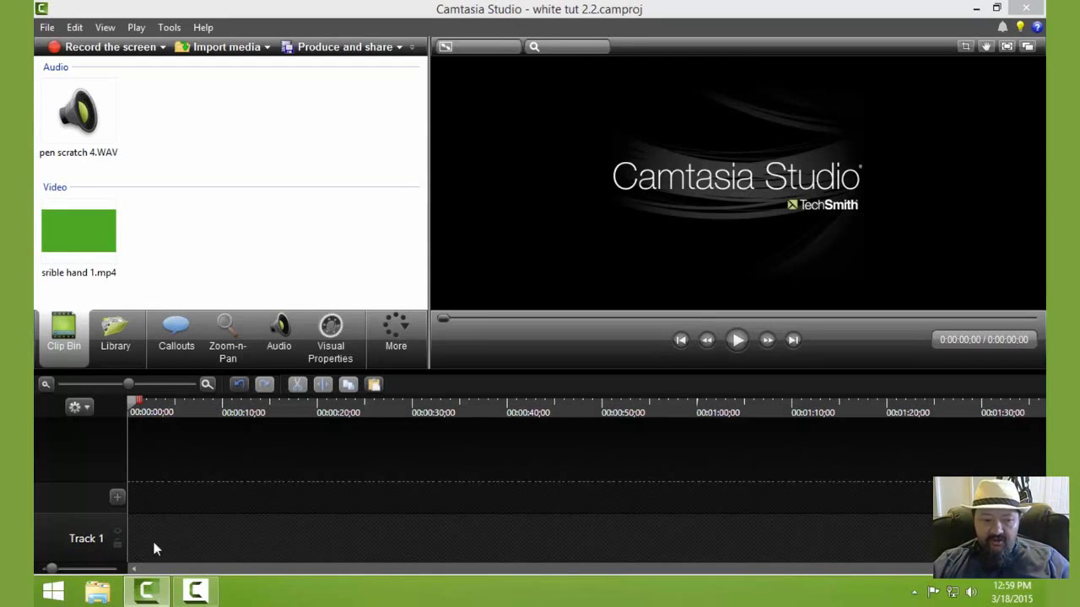
- Rename Track 1 on the timeline as "text"
{"action": "right_click", "coordinate": [83, 536]}
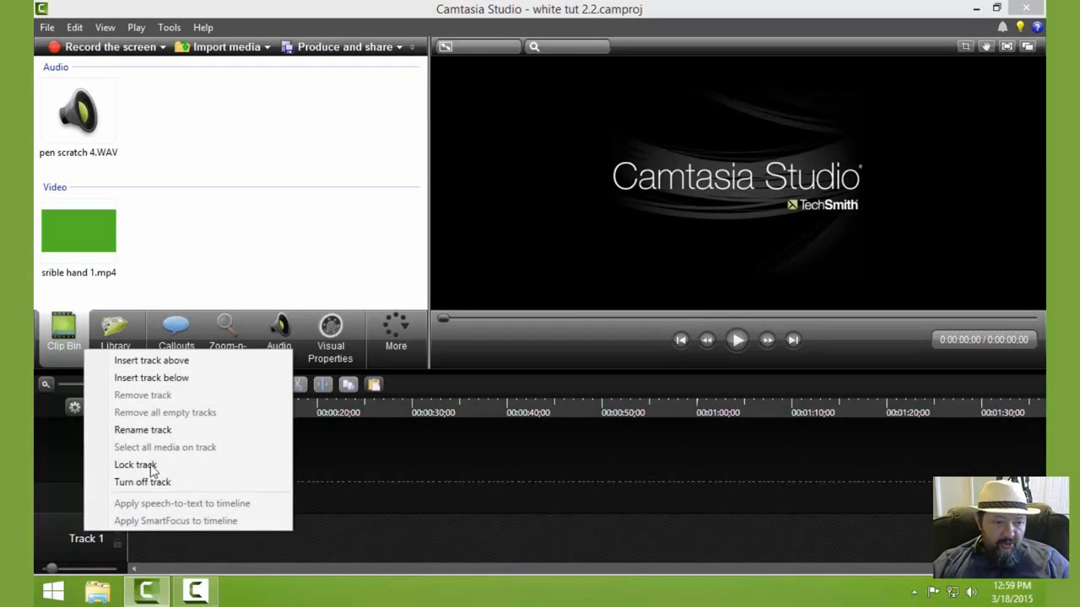
{"action": "left_click", "coordinate": [154, 435]}
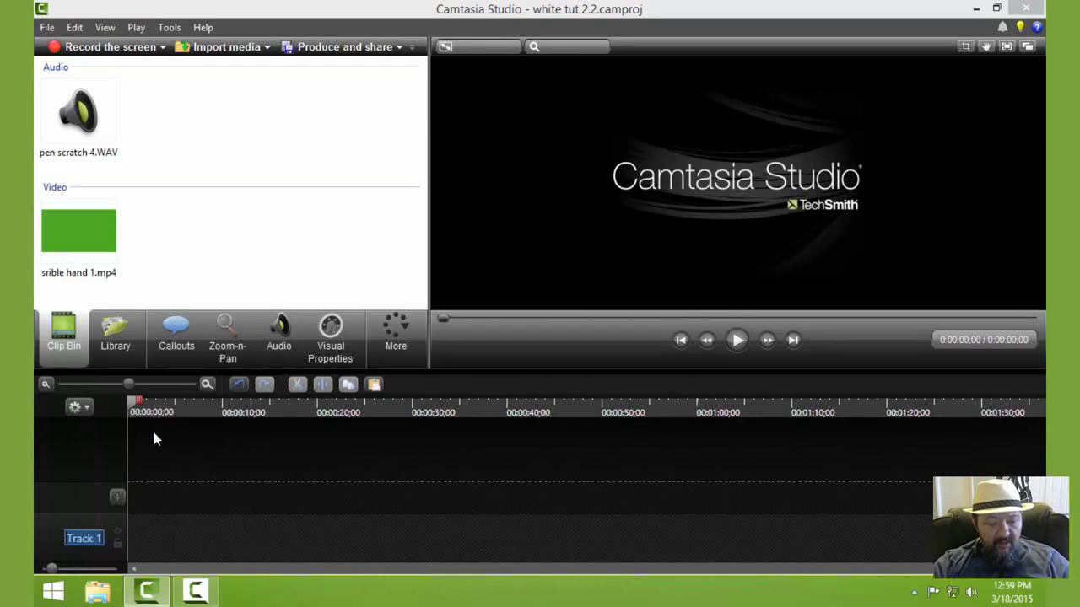
{"action": "type", "text": "text"}
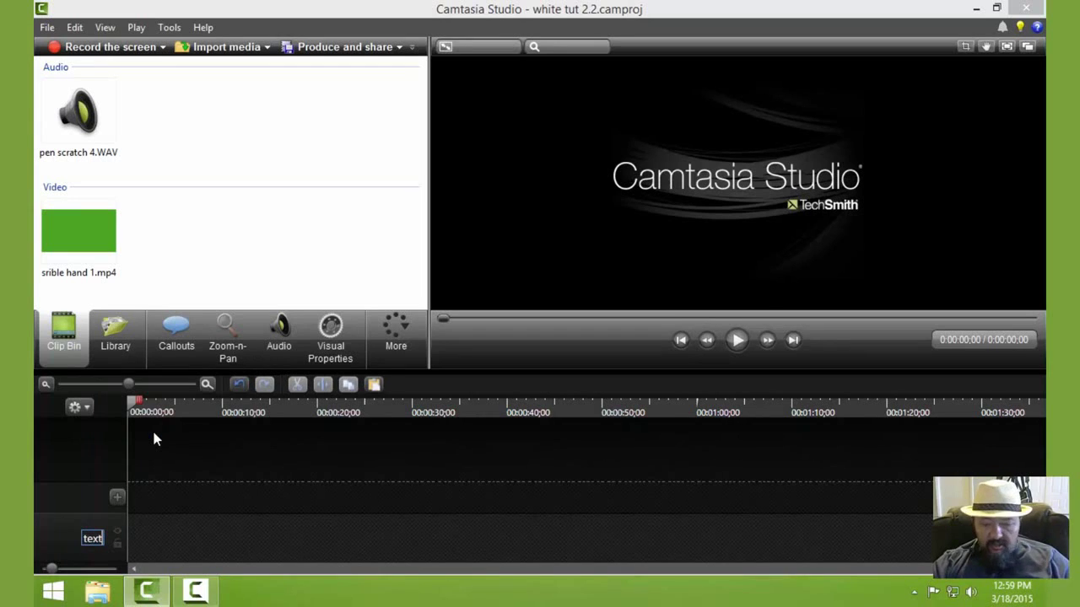
{"action": "left_click", "coordinate": [41, 535]}
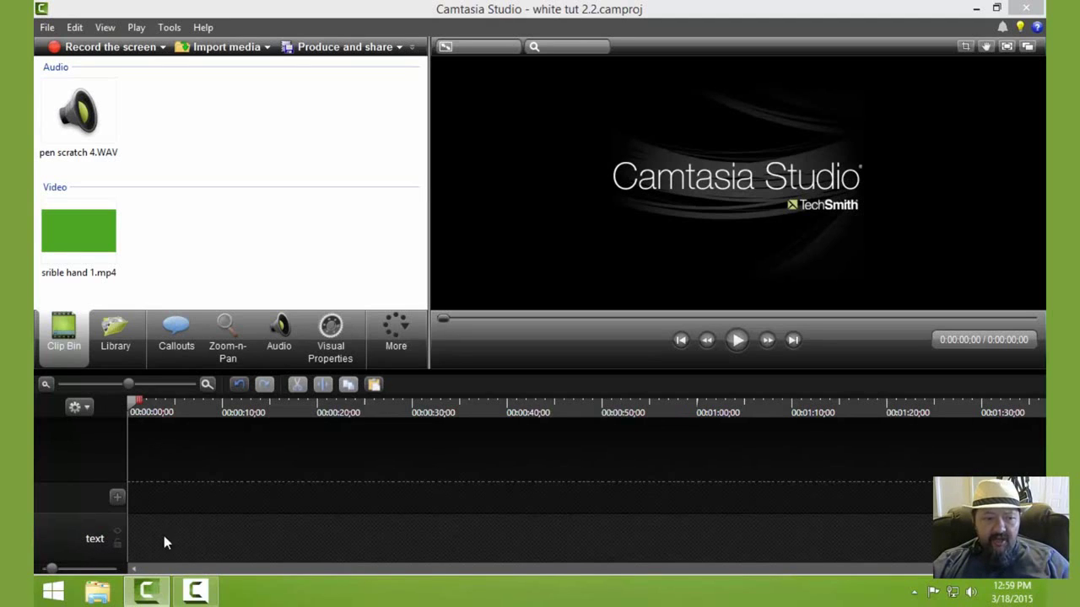
- Add a callout at the start of the text track and change its shape to the plain text type
{"action": "left_click", "coordinate": [179, 340]}
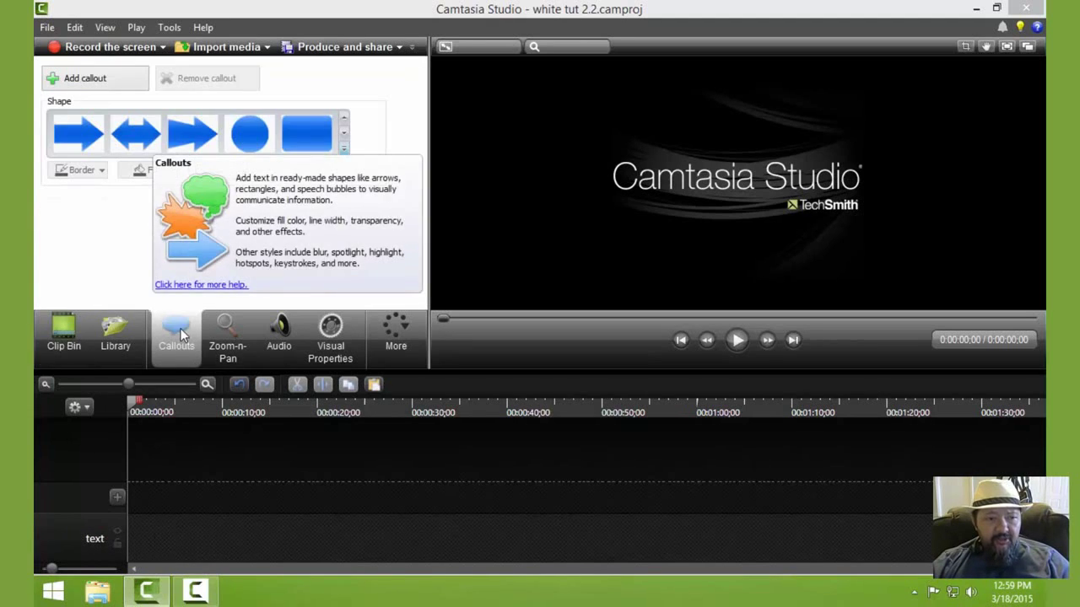
{"action": "left_click", "coordinate": [96, 79]}
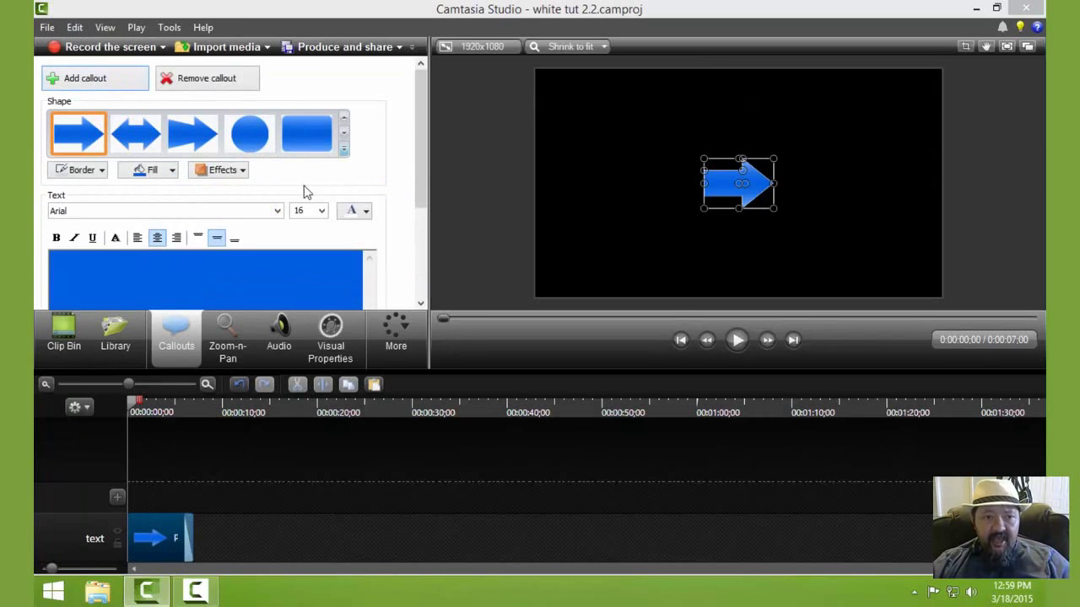
{"action": "left_click", "coordinate": [346, 150]}
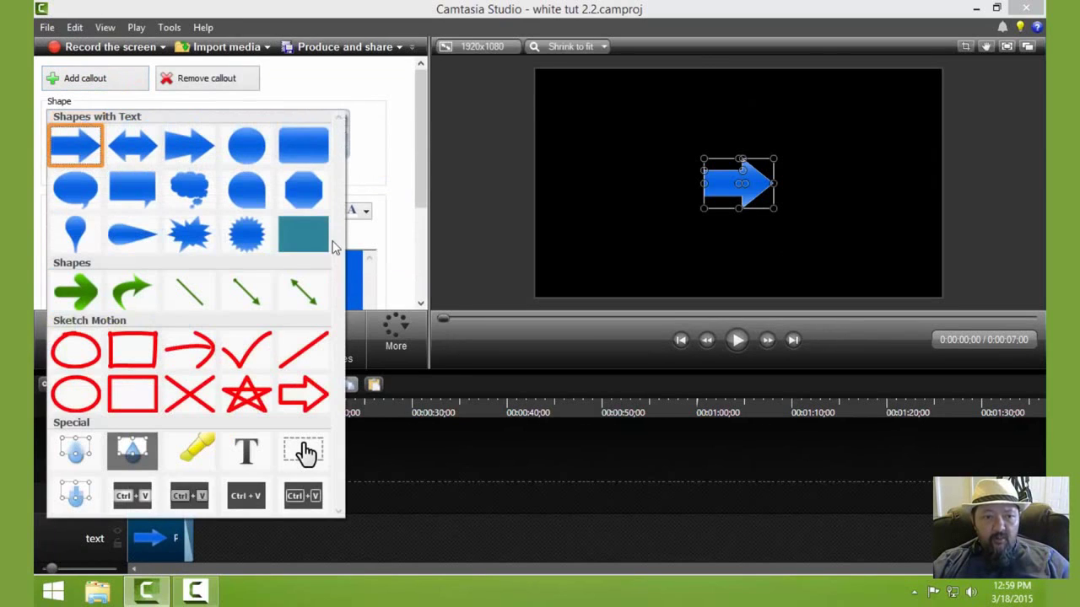
{"action": "left_click", "coordinate": [247, 451]}
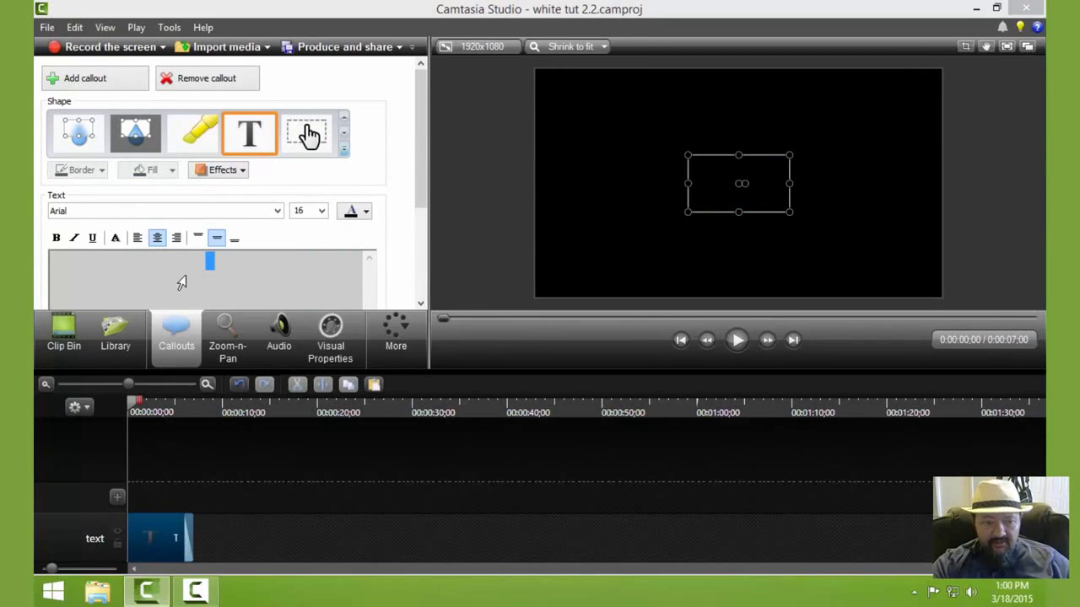
- Enter "Hi my name is" followed by the presenter's first name as the callout text, and set its fade-out to 0.00 seconds
{"action": "type", "text": "Hi "}
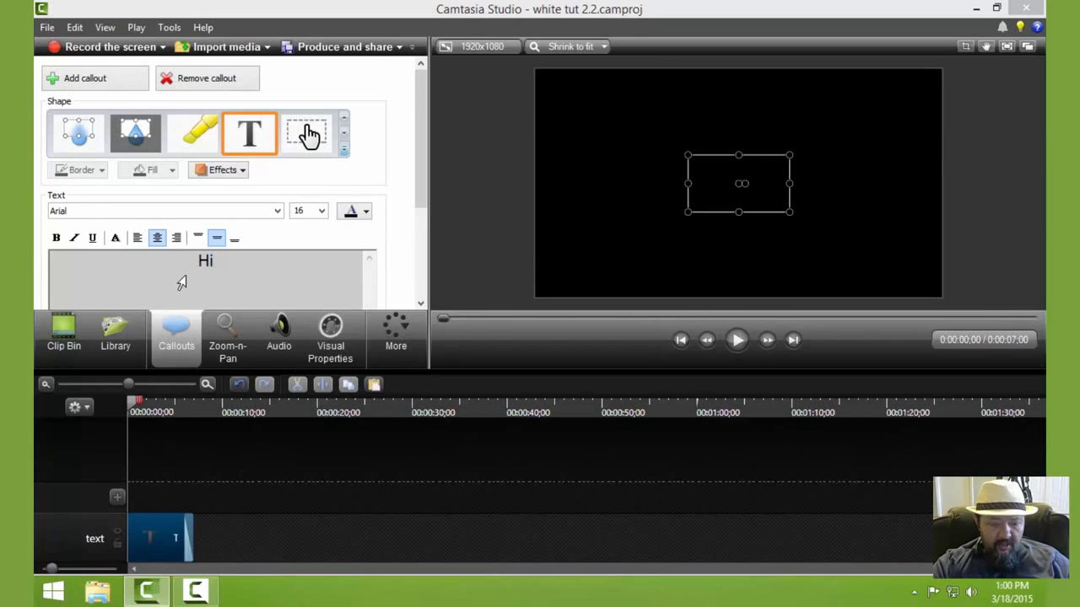
{"action": "type", "text": "my namr "}
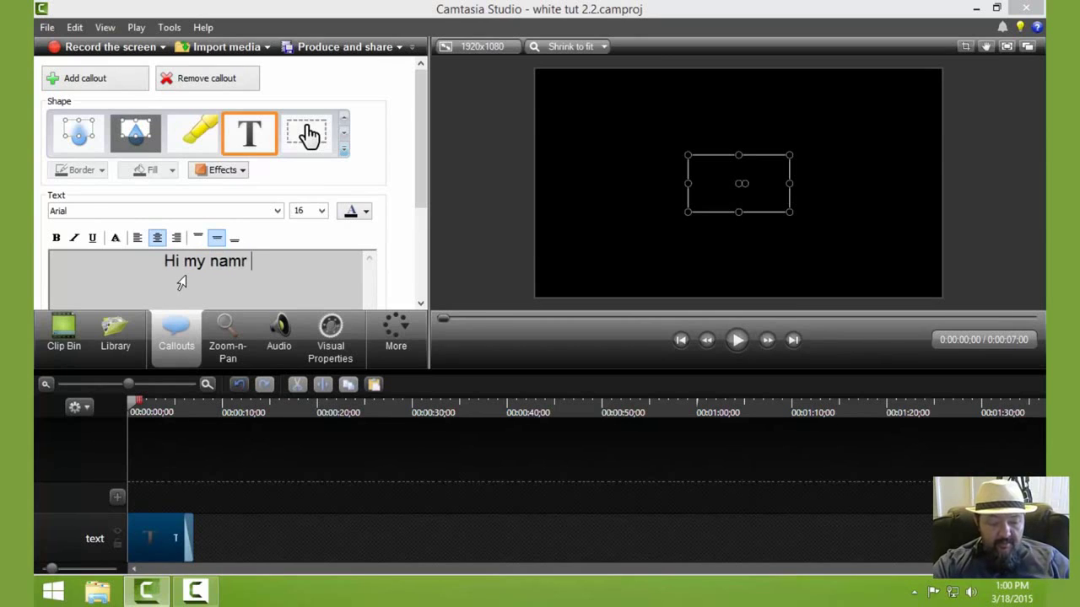
{"action": "type", "text": "is Steve"}
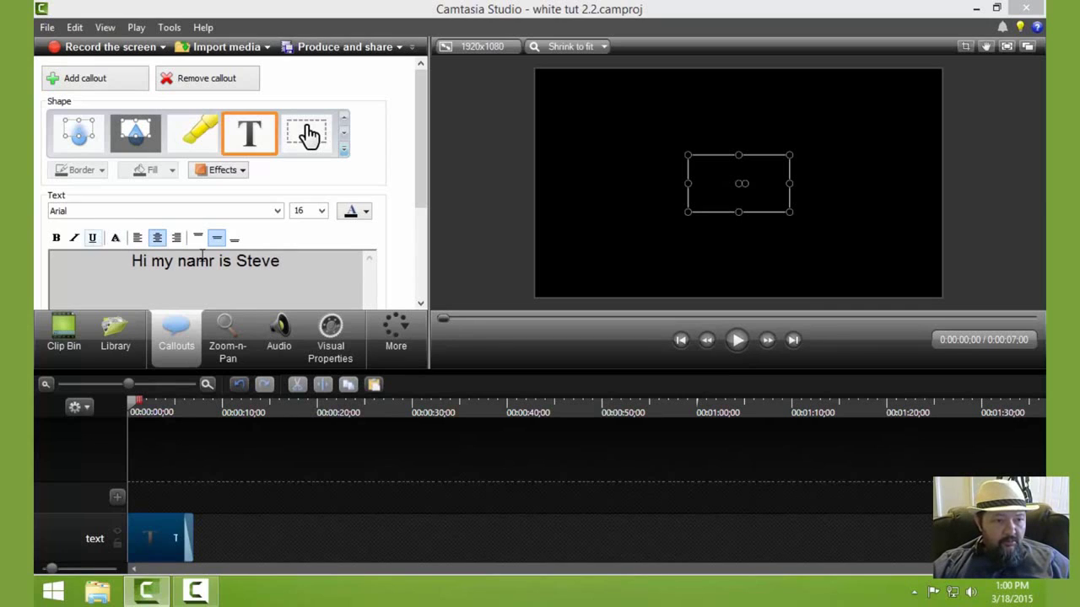
{"action": "left_click", "coordinate": [214, 263]}
{"action": "key", "text": "BackSpace"}
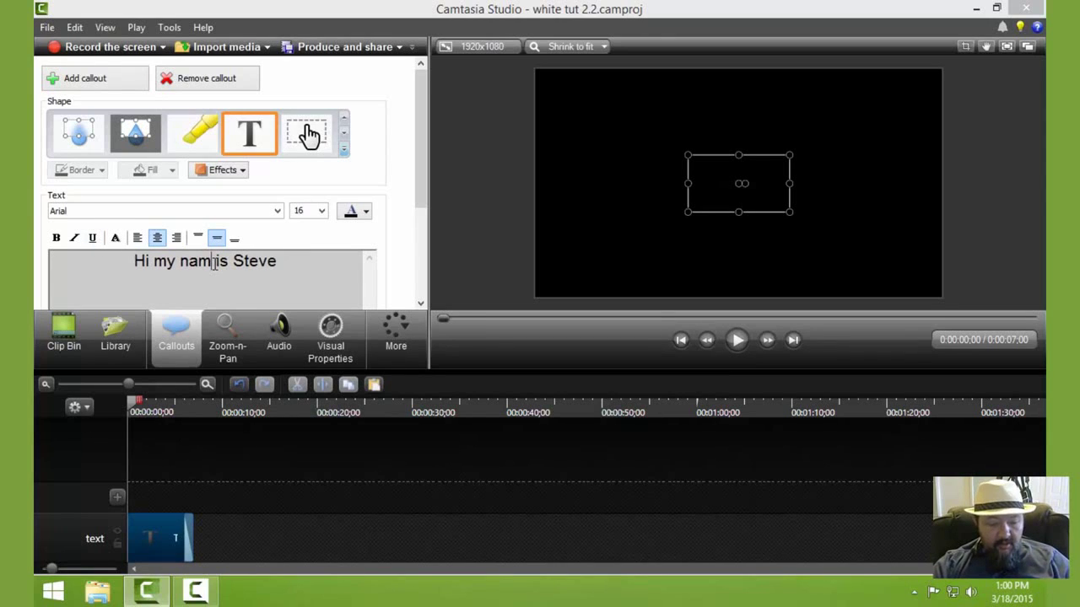
{"action": "type", "text": "e"}
{"action": "left_click", "coordinate": [304, 269]}
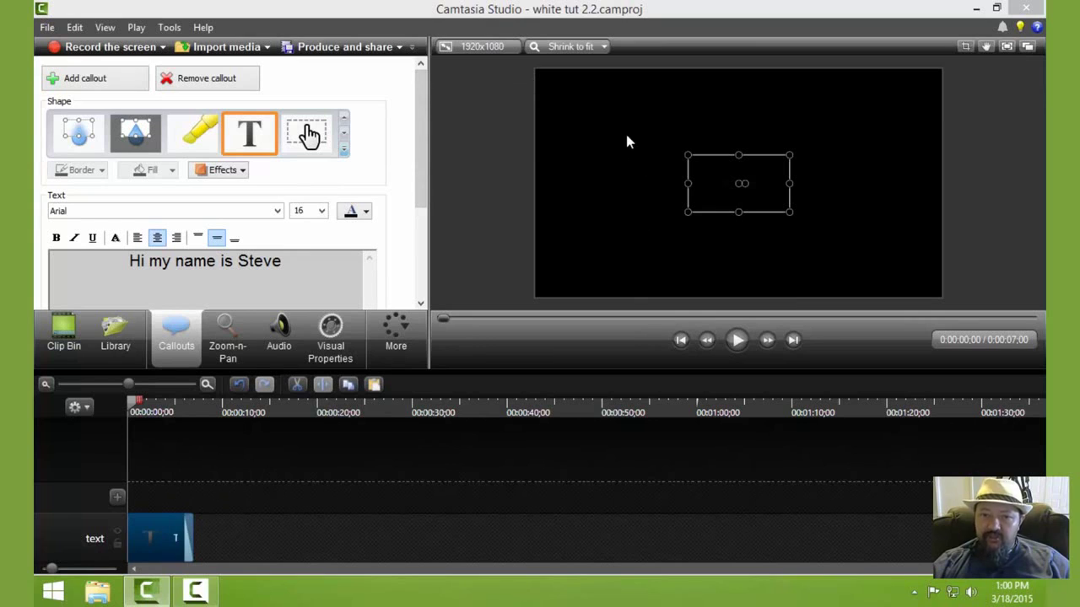
{"action": "scroll", "coordinate": [278, 266], "scroll_direction": "down", "scroll_amount": 3}
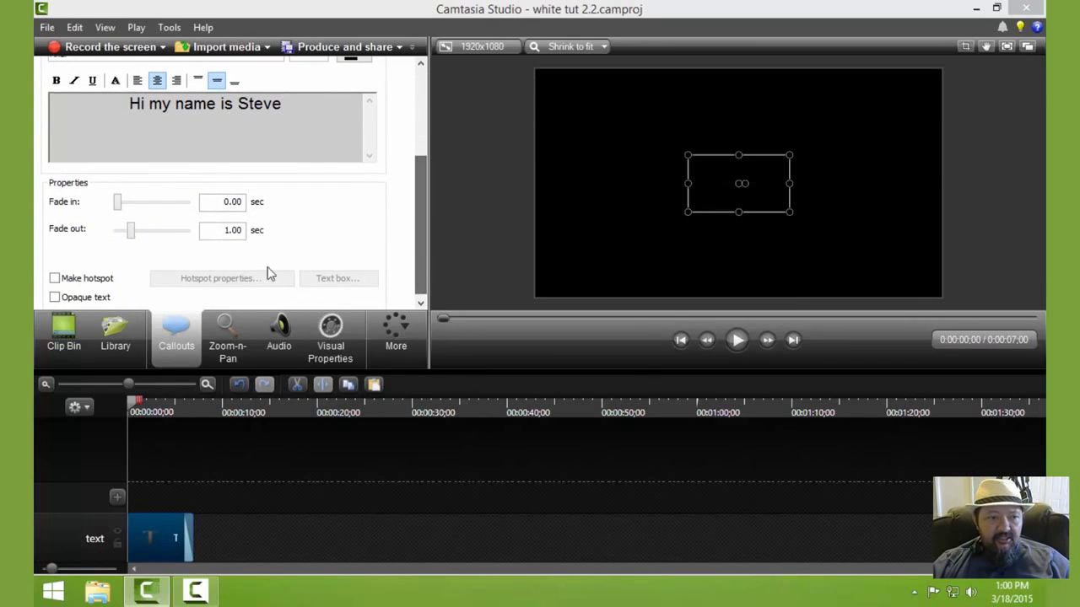
{"action": "left_click_drag", "start_coordinate": [131, 231], "coordinate": [112, 232]}
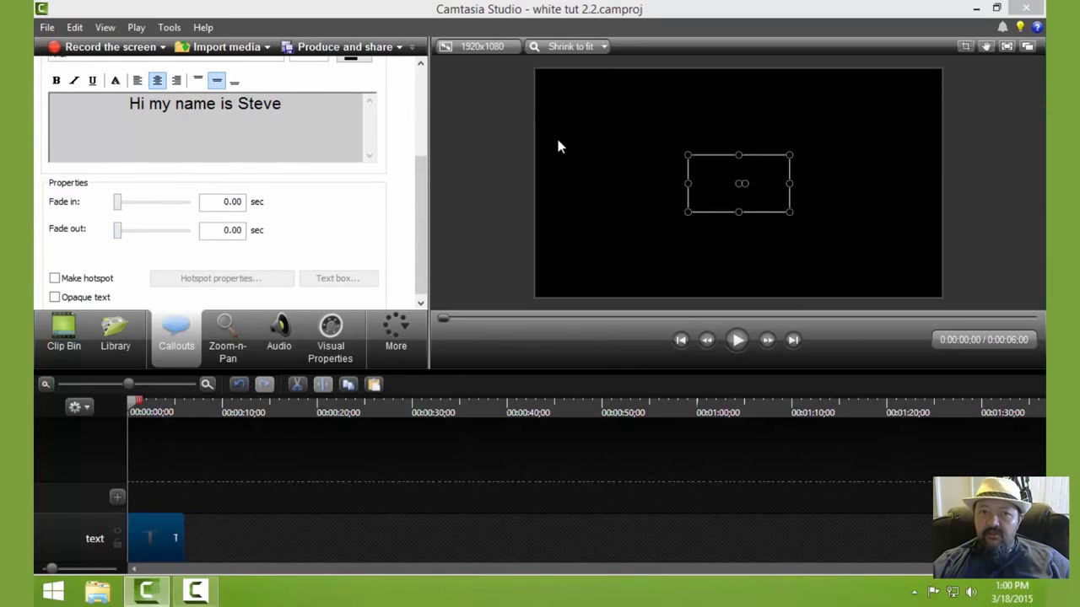
- Set the video's background color to white in the editing dimensions, keeping 1080p HD (1920x1080)
{"action": "left_click", "coordinate": [476, 45]}
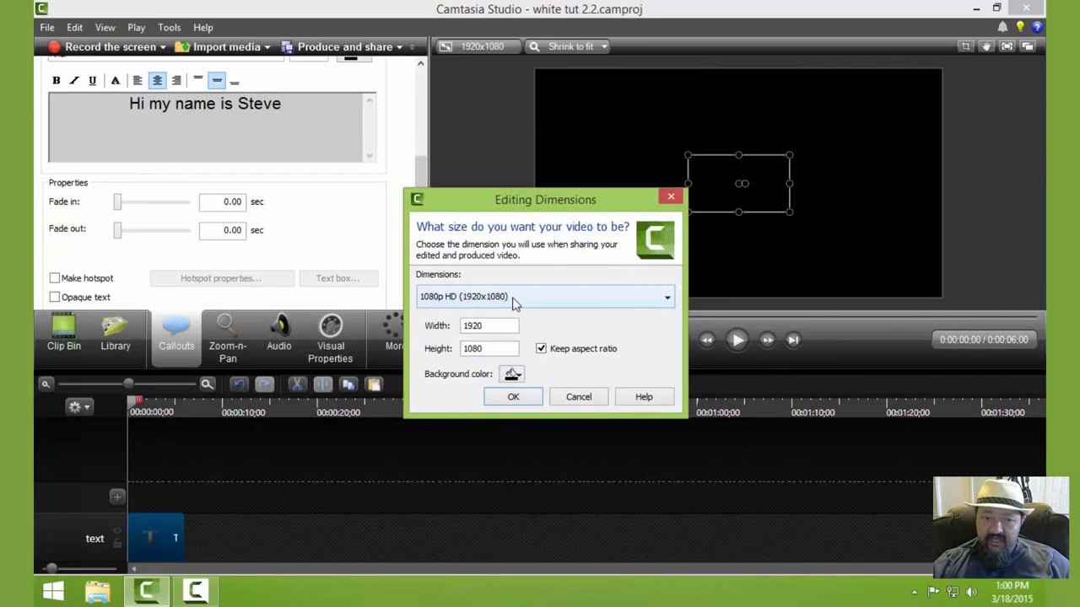
{"action": "left_click", "coordinate": [514, 374]}
{"action": "left_click", "coordinate": [512, 414]}
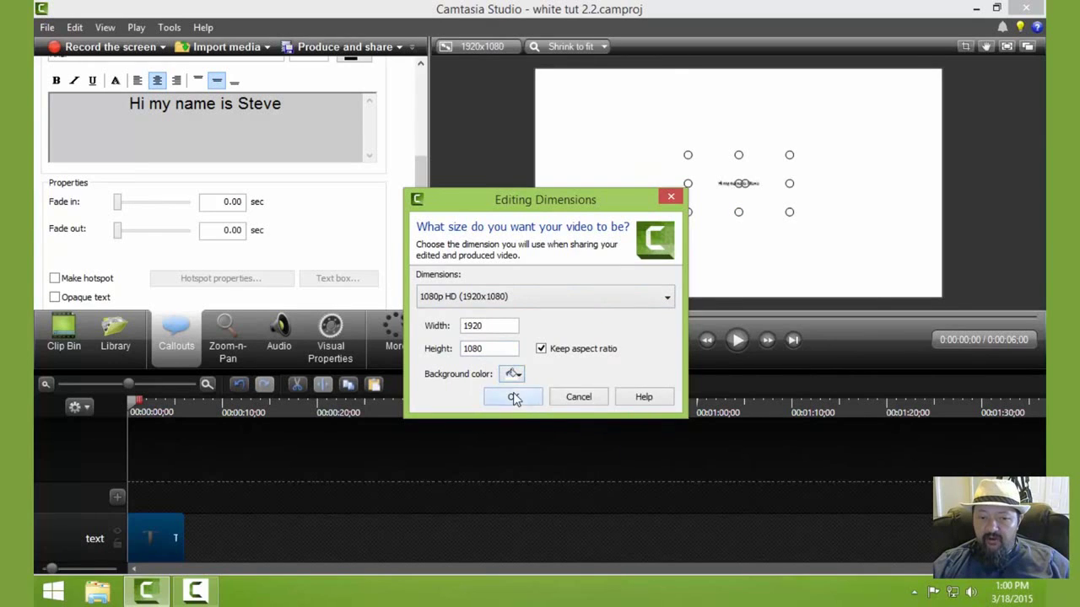
{"action": "left_click", "coordinate": [514, 397]}
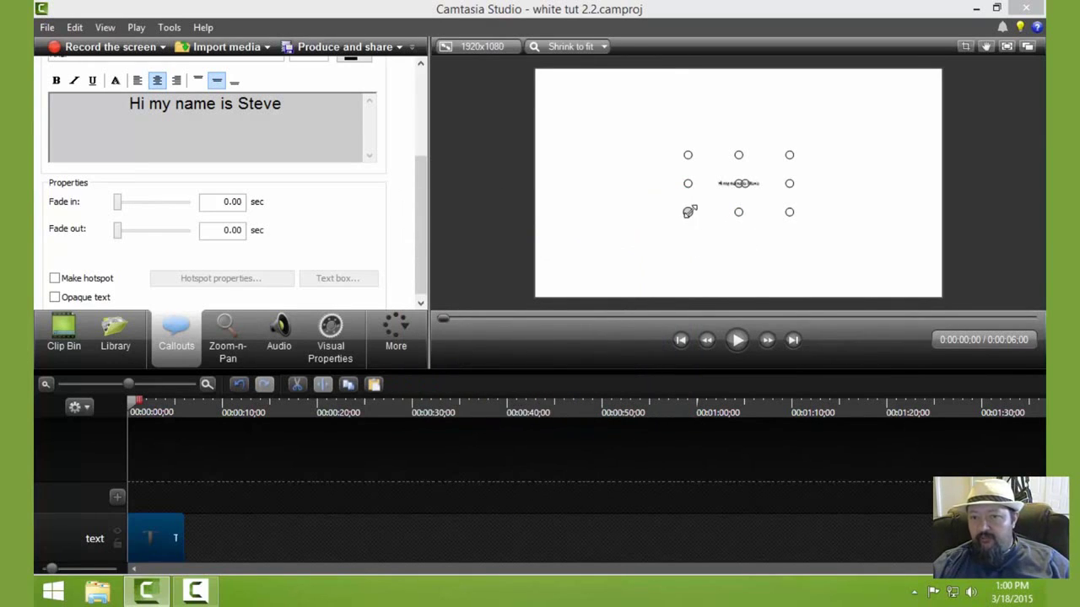
- Stretch the text callout's box to the full width of the canvas and center it vertically
{"action": "left_click_drag", "start_coordinate": [688, 211], "coordinate": [675, 217]}
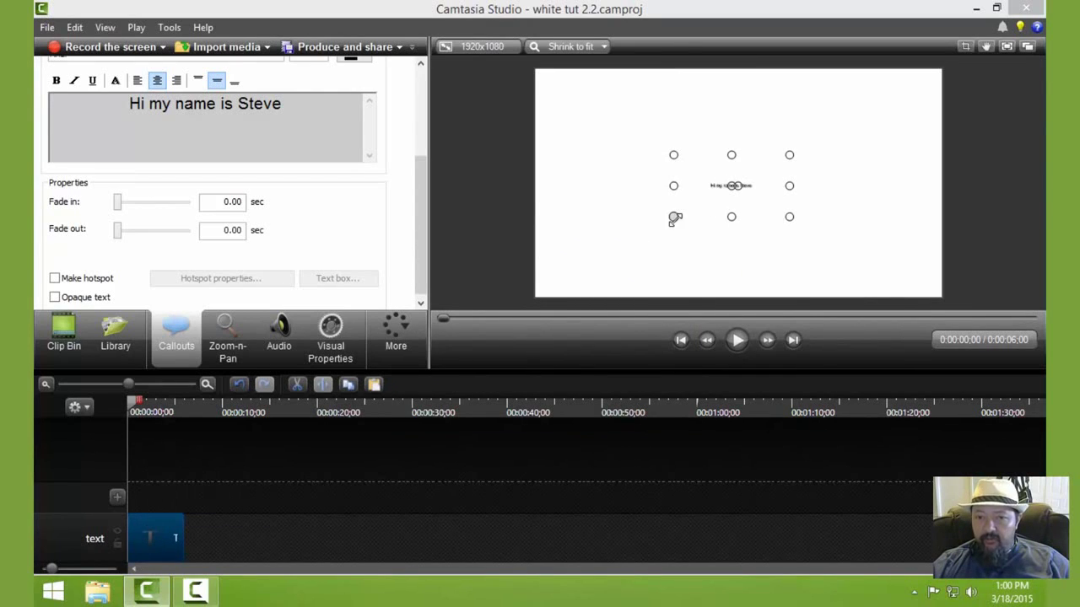
{"action": "left_click_drag", "start_coordinate": [673, 217], "coordinate": [535, 217]}
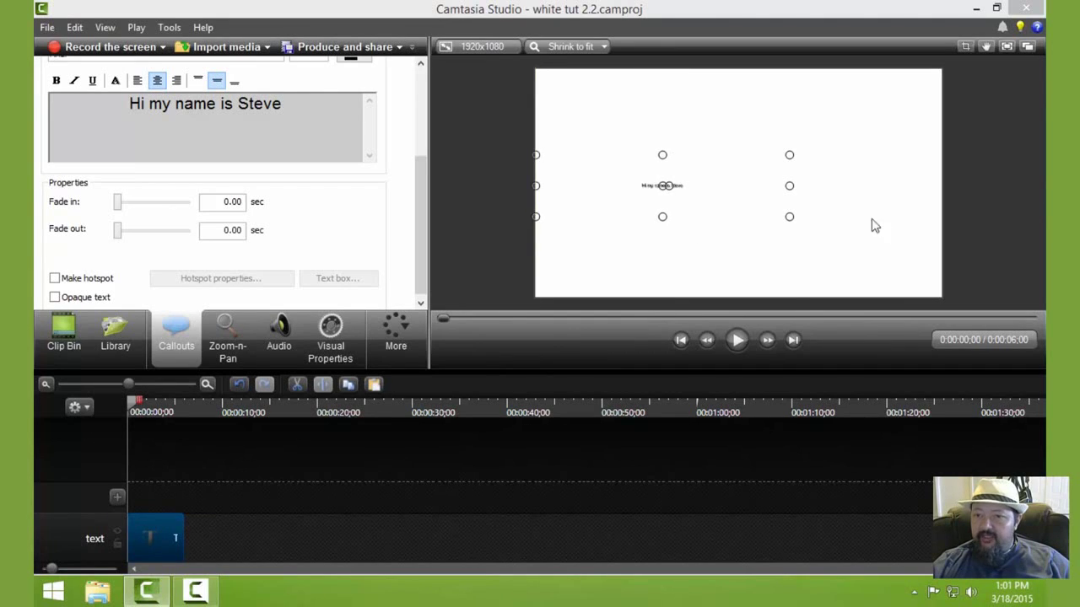
{"action": "left_click_drag", "start_coordinate": [788, 186], "coordinate": [941, 187]}
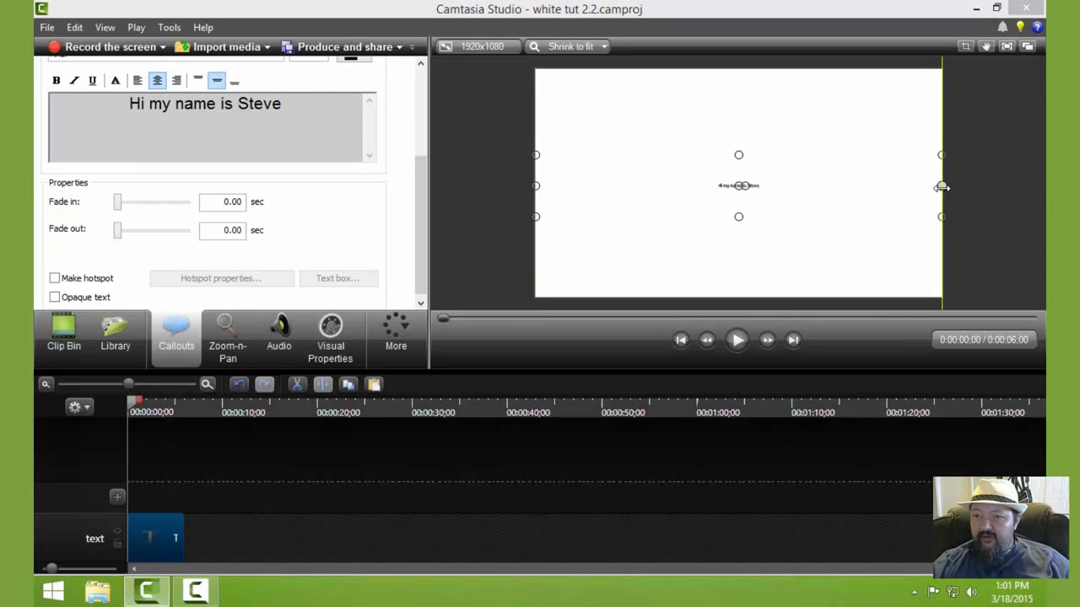
{"action": "left_click_drag", "start_coordinate": [815, 188], "coordinate": [794, 189]}
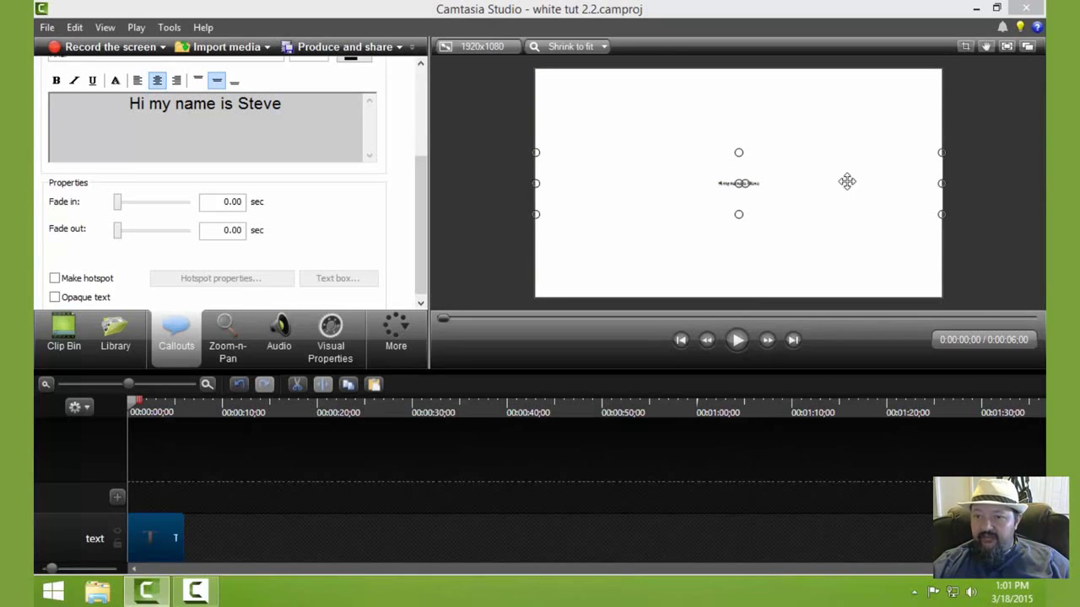
{"action": "mouse_move", "coordinate": [810, 195]}
{"action": "left_mouse_down"}
{"action": "mouse_move", "coordinate": [812, 183]}
{"action": "mouse_move", "coordinate": [808, 194]}
{"action": "left_mouse_up"}
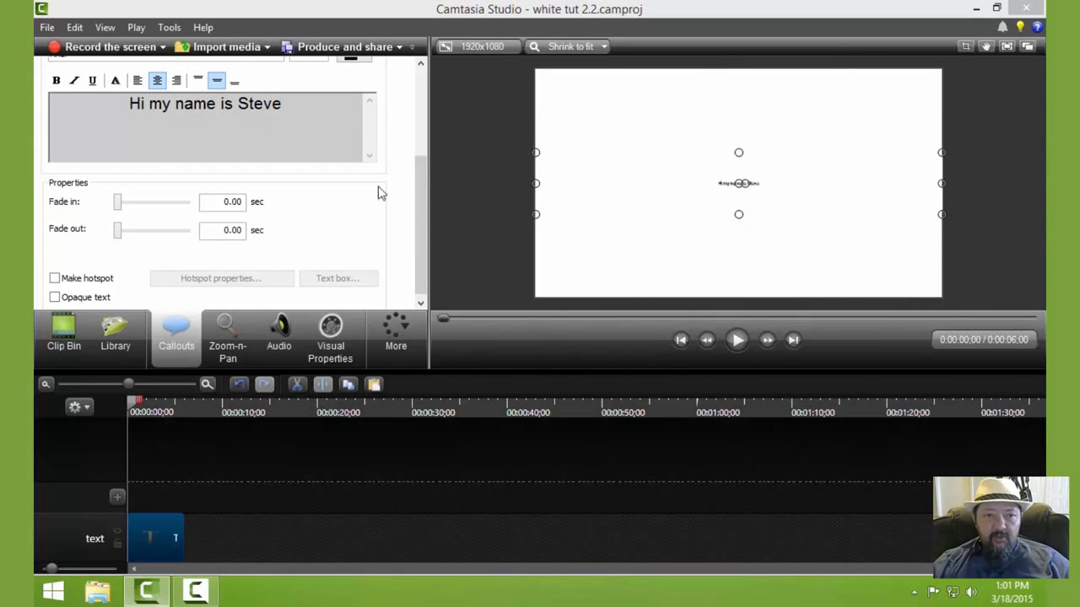
- Select all of the callout's text and set its font size to 80
{"action": "left_click_drag", "start_coordinate": [422, 208], "coordinate": [429, 144]}
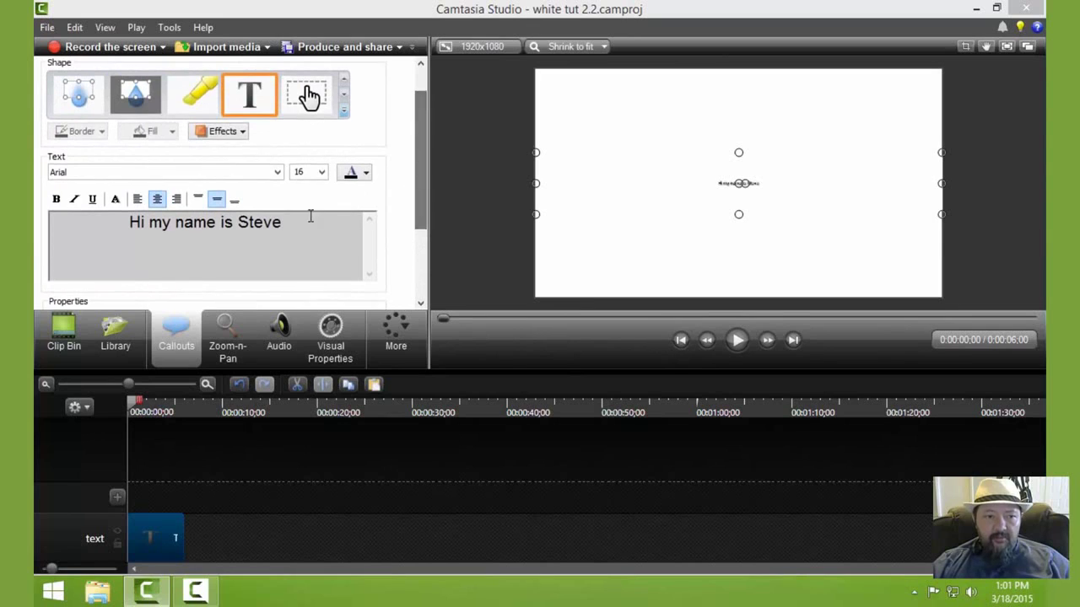
{"action": "left_click_drag", "start_coordinate": [283, 223], "coordinate": [99, 212]}
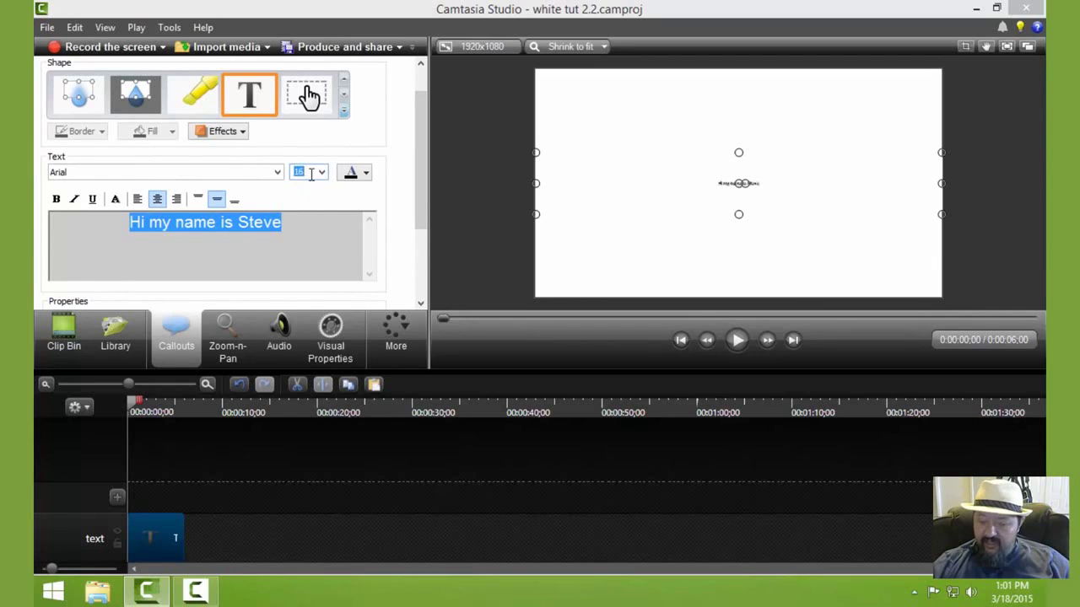
{"action": "type", "text": "80"}
{"action": "key", "text": "Return"}
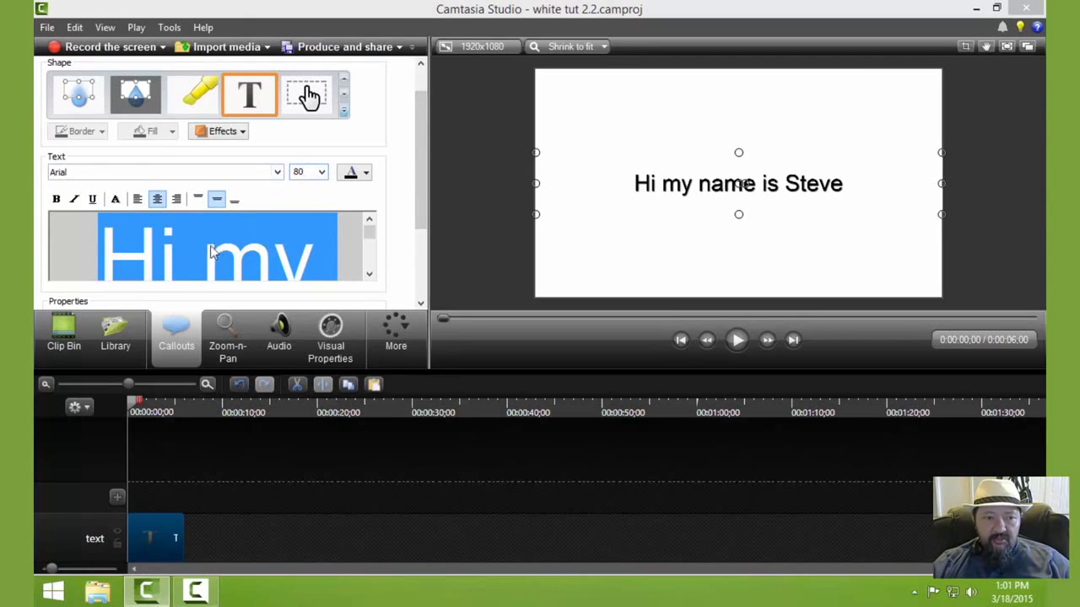
- Set the text callout's font to Segoe Print and turn off its shadow effect
{"action": "left_click", "coordinate": [277, 172]}
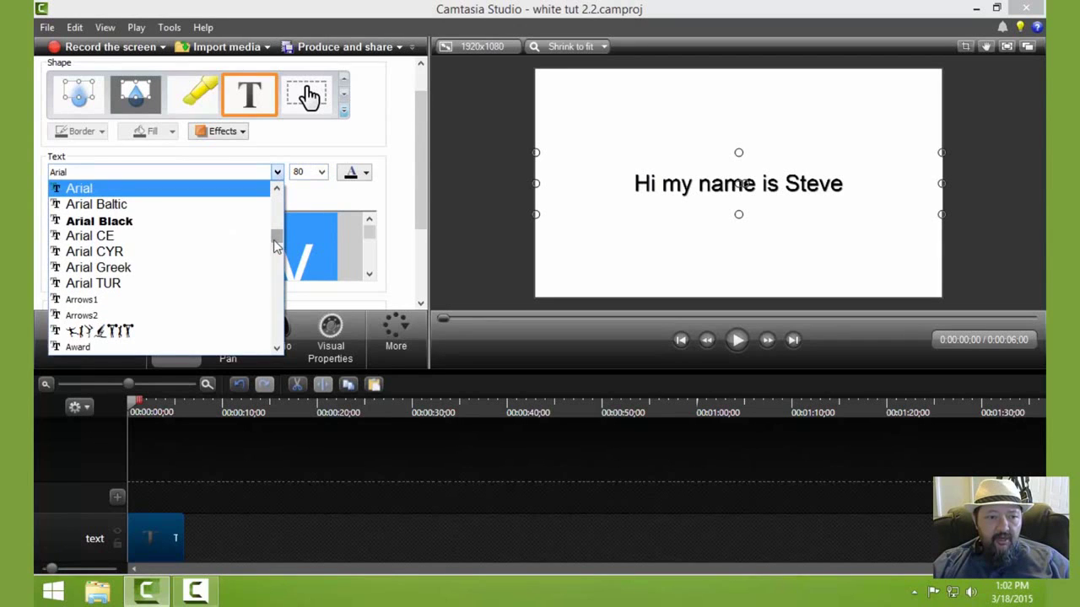
{"action": "left_click_drag", "start_coordinate": [276, 237], "coordinate": [271, 324]}
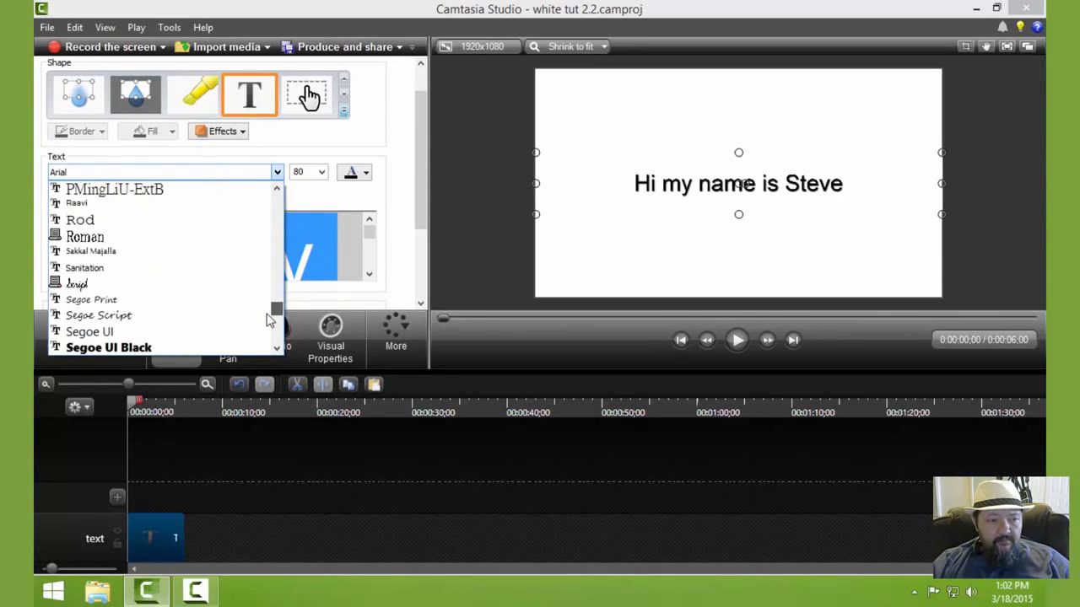
{"action": "left_click", "coordinate": [97, 301]}
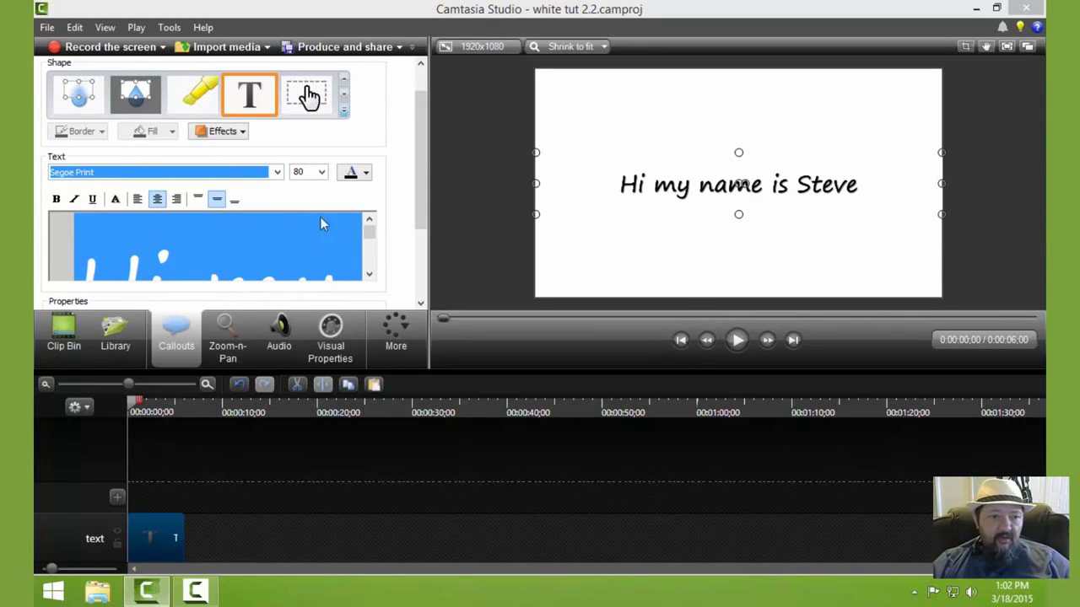
{"action": "left_click", "coordinate": [243, 133]}
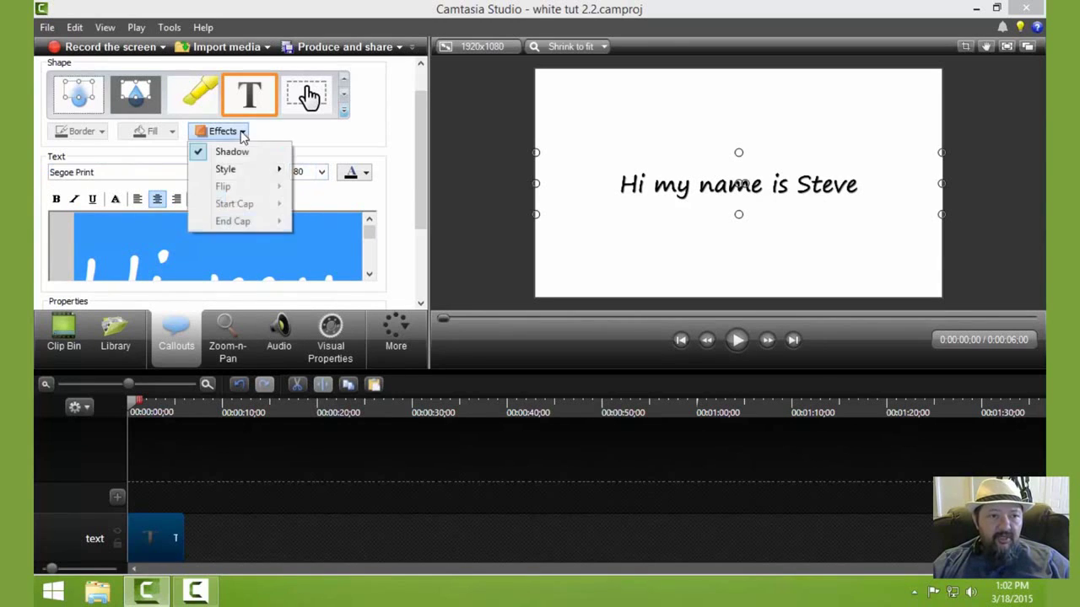
{"action": "left_click", "coordinate": [236, 152]}
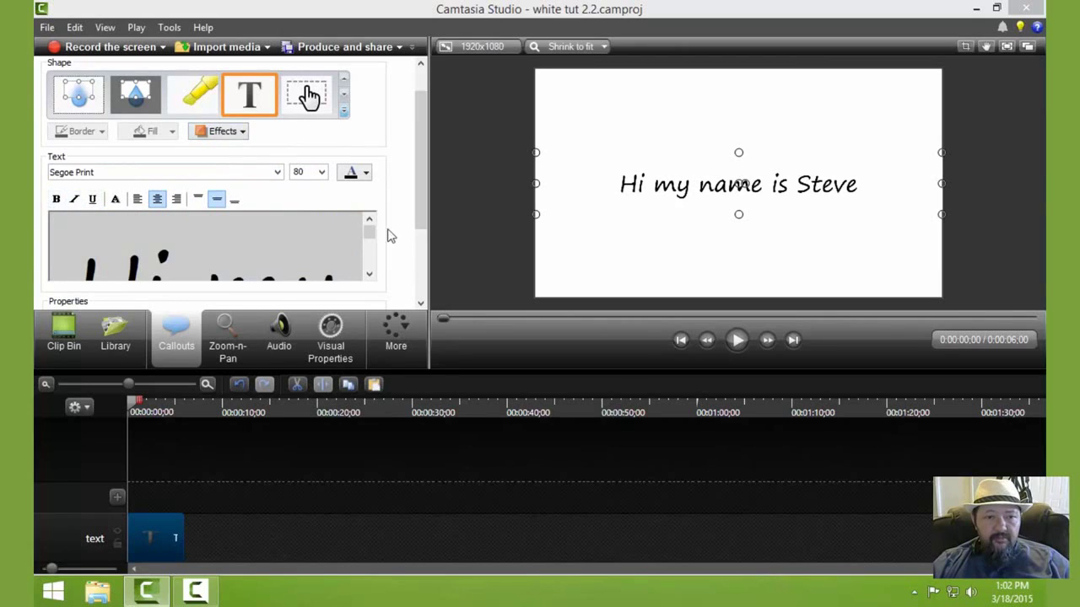
- Make all of the callout's text bold, keeping it horizontally centered
{"action": "left_click_drag", "start_coordinate": [368, 233], "coordinate": [369, 267]}
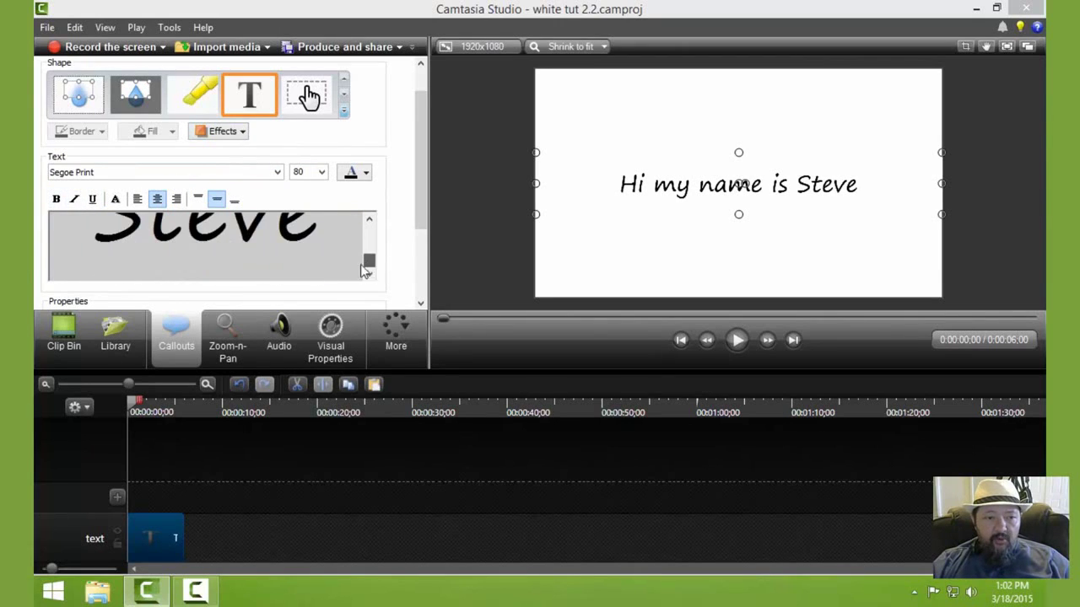
{"action": "key", "text": "ctrl+a"}
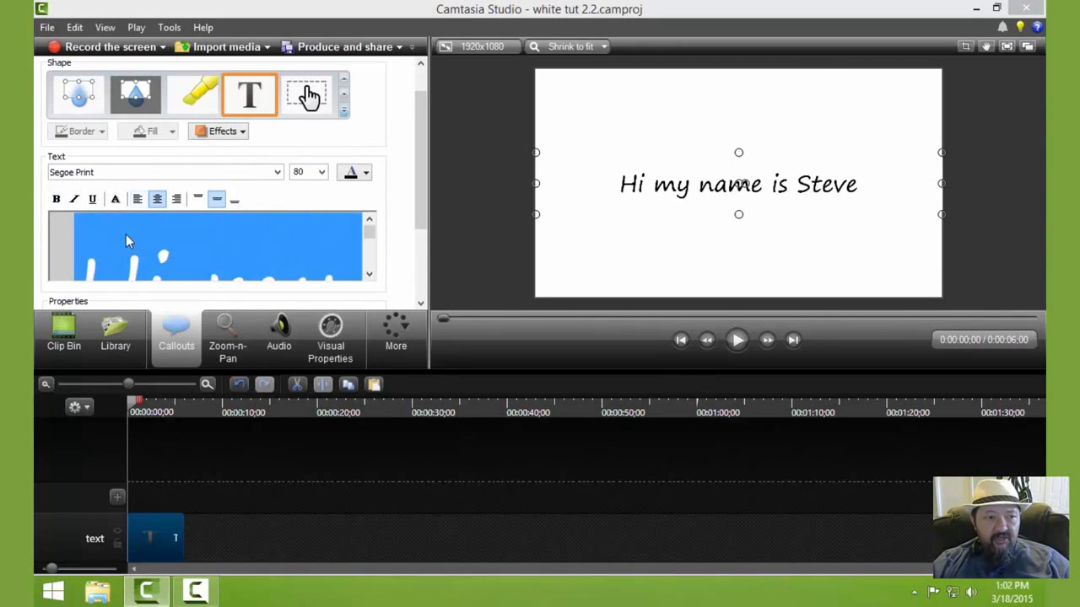
{"action": "left_click", "coordinate": [56, 203]}
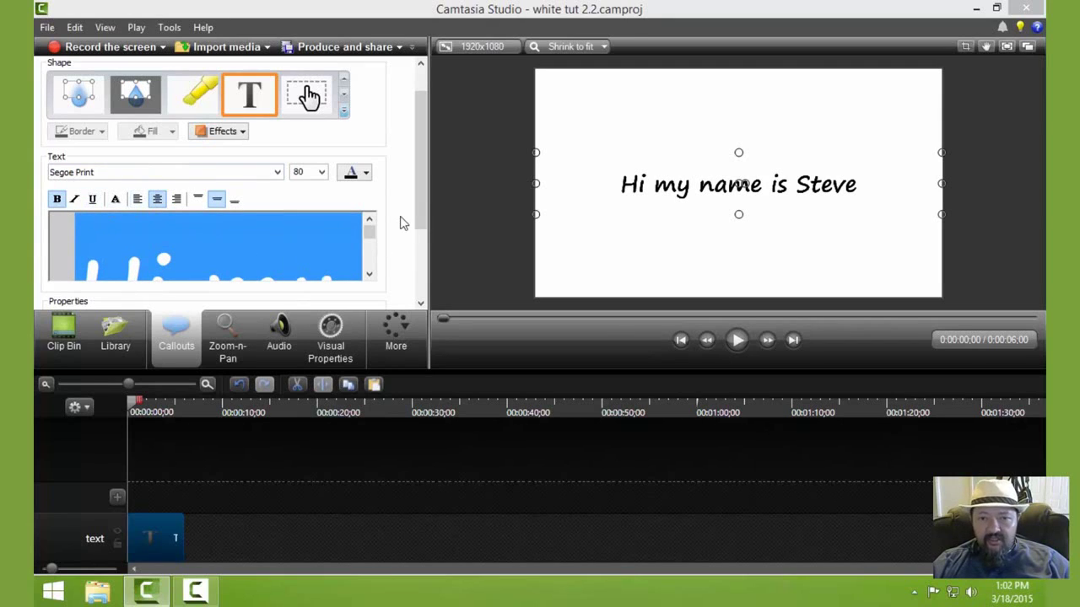
{"action": "left_click", "coordinate": [157, 201]}
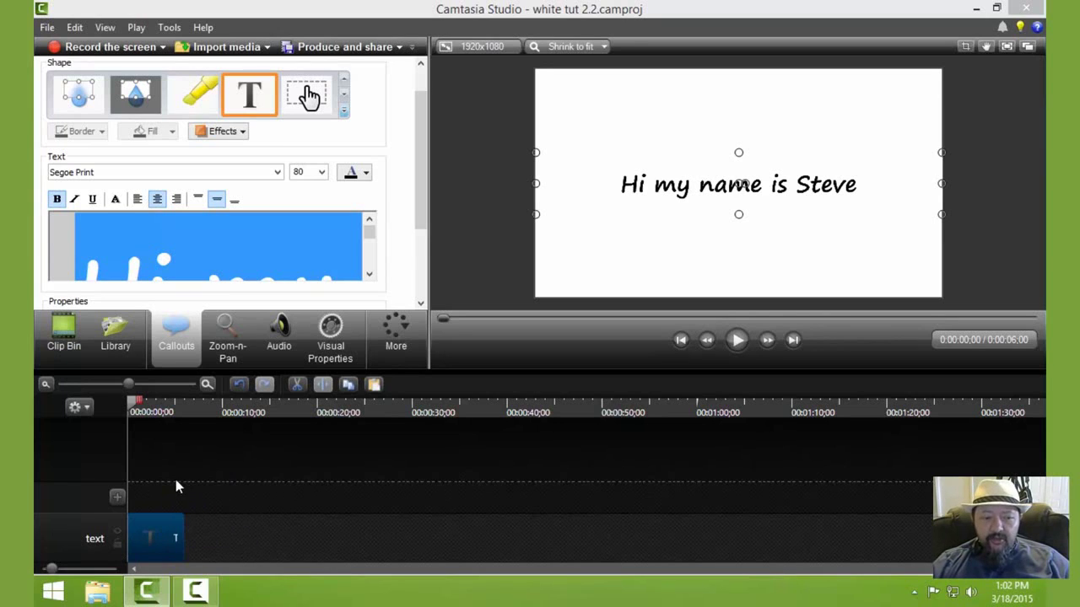
- Add a second callout at the start of the timeline and give it the plain rectangle shape
{"action": "left_click", "coordinate": [175, 481]}
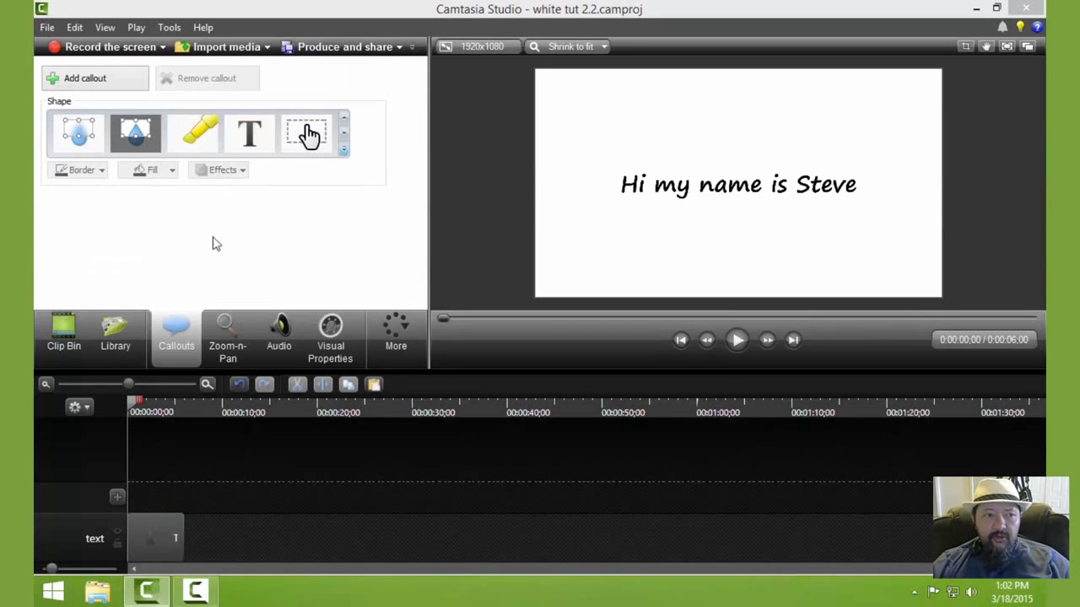
{"action": "left_click", "coordinate": [111, 86]}
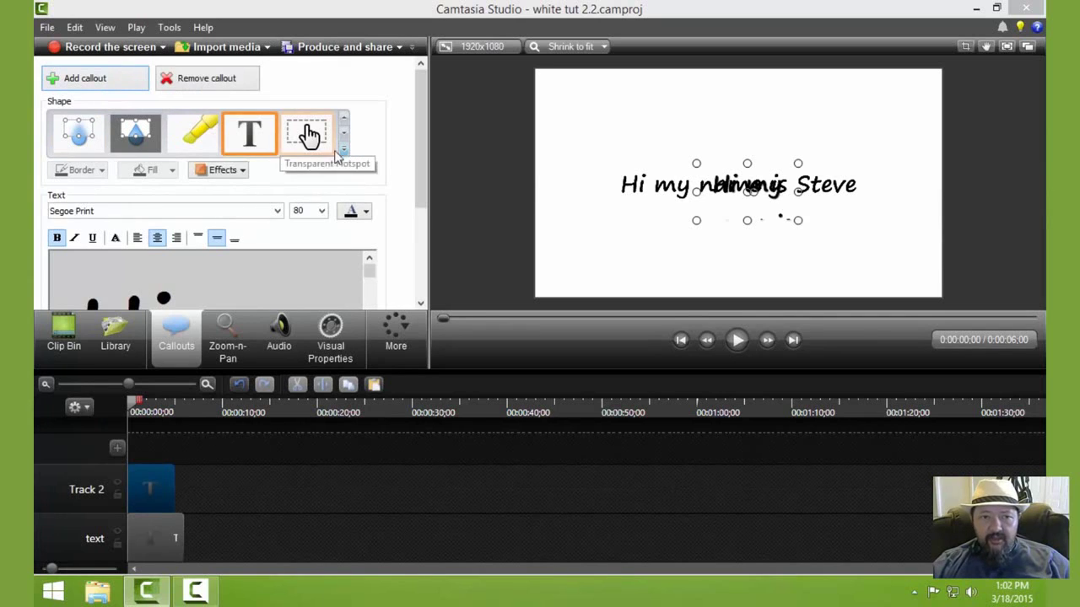
{"action": "left_click", "coordinate": [344, 152]}
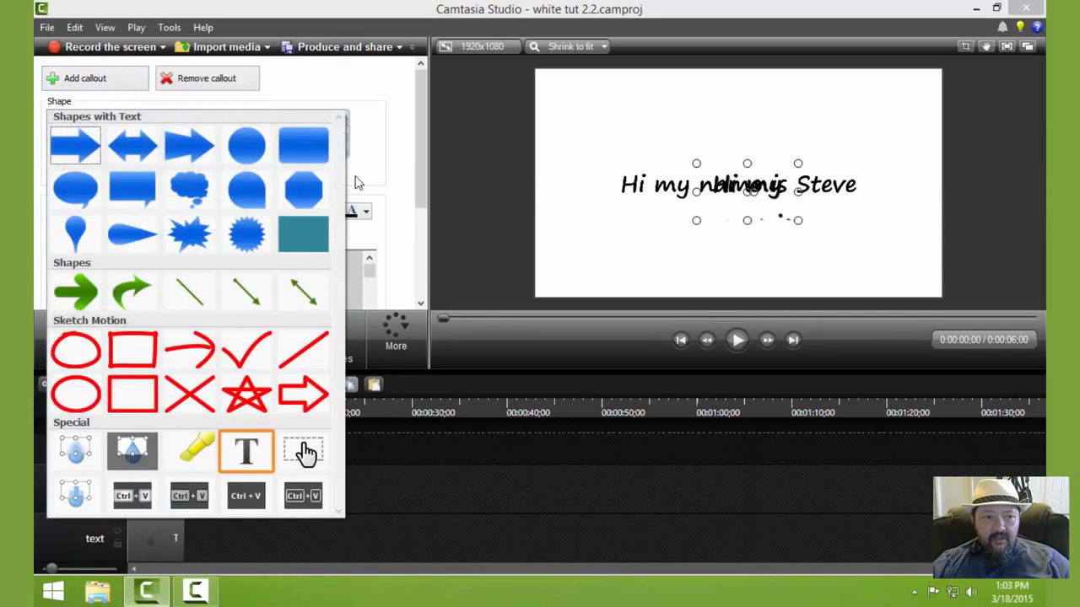
{"action": "left_click", "coordinate": [323, 240]}
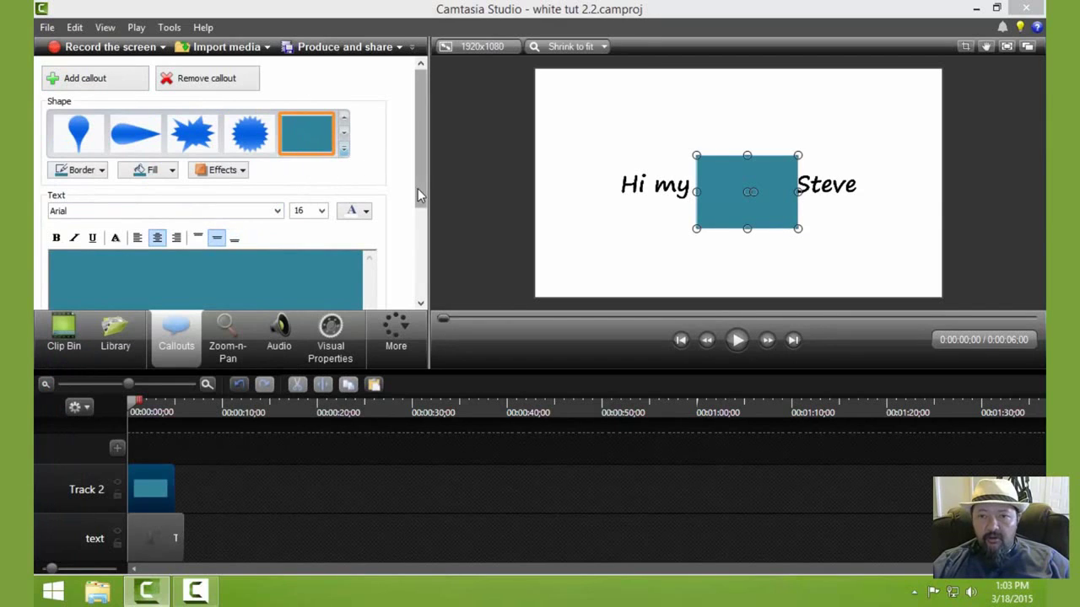
- Toggle the Shadow effect of the rectangle callout
{"action": "scroll", "coordinate": [419, 210], "scroll_direction": "down", "scroll_amount": 1}
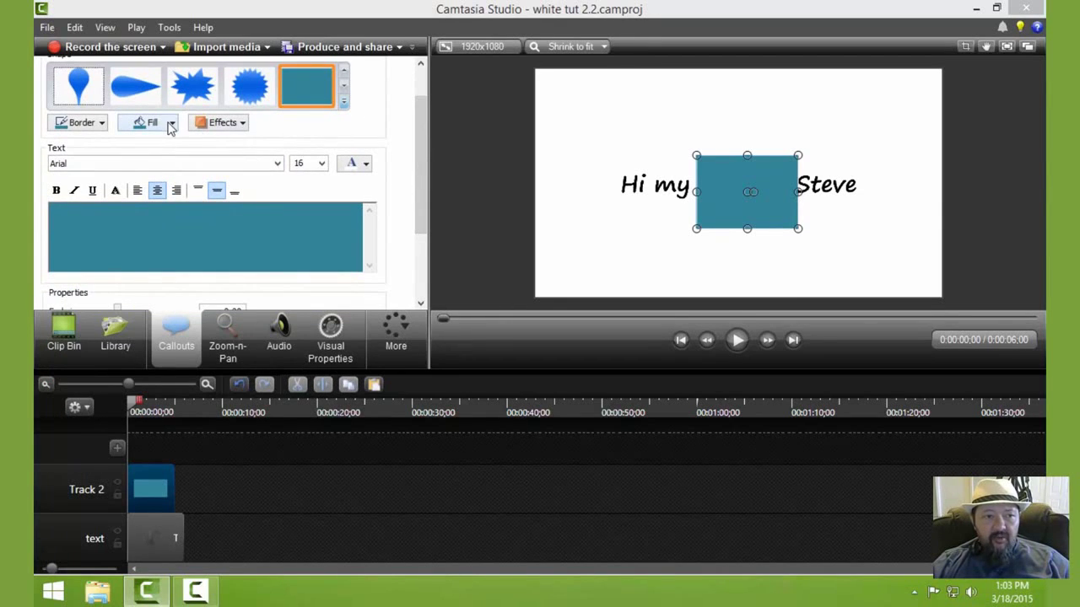
{"action": "left_click", "coordinate": [237, 125]}
{"action": "left_click", "coordinate": [234, 144]}
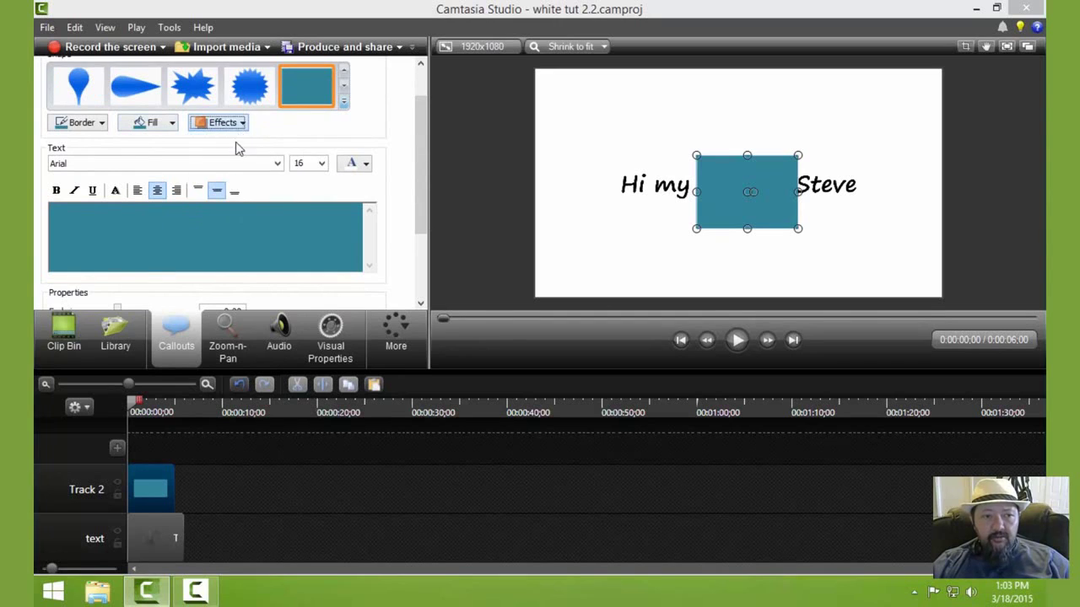
- Try a white fill on the rectangle callout, settle on light gray, and choose light gray for its border
{"action": "left_click", "coordinate": [173, 124]}
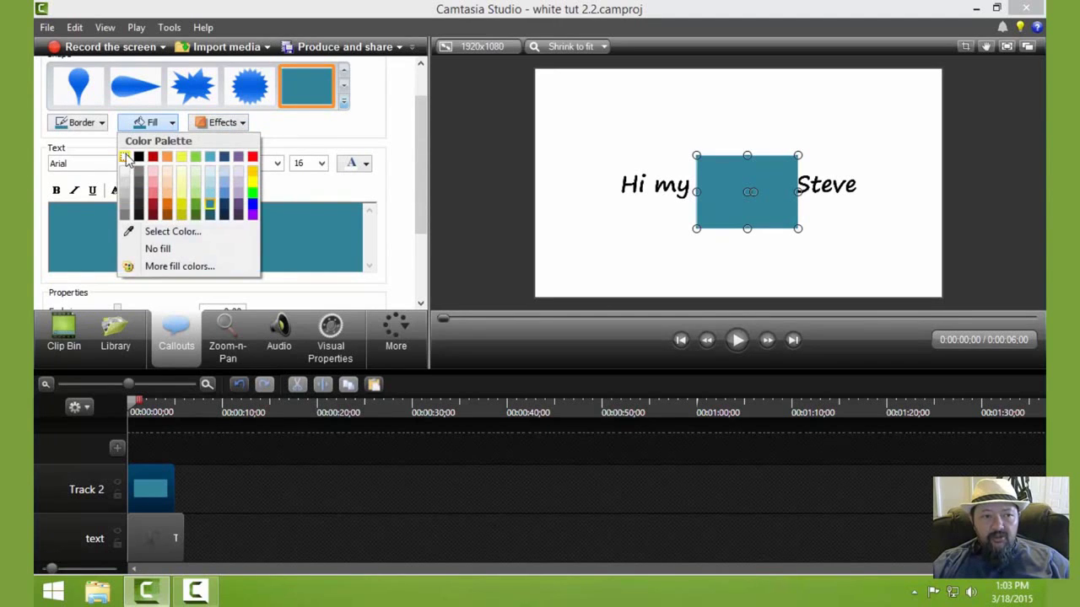
{"action": "left_click", "coordinate": [126, 160]}
{"action": "left_click", "coordinate": [173, 124]}
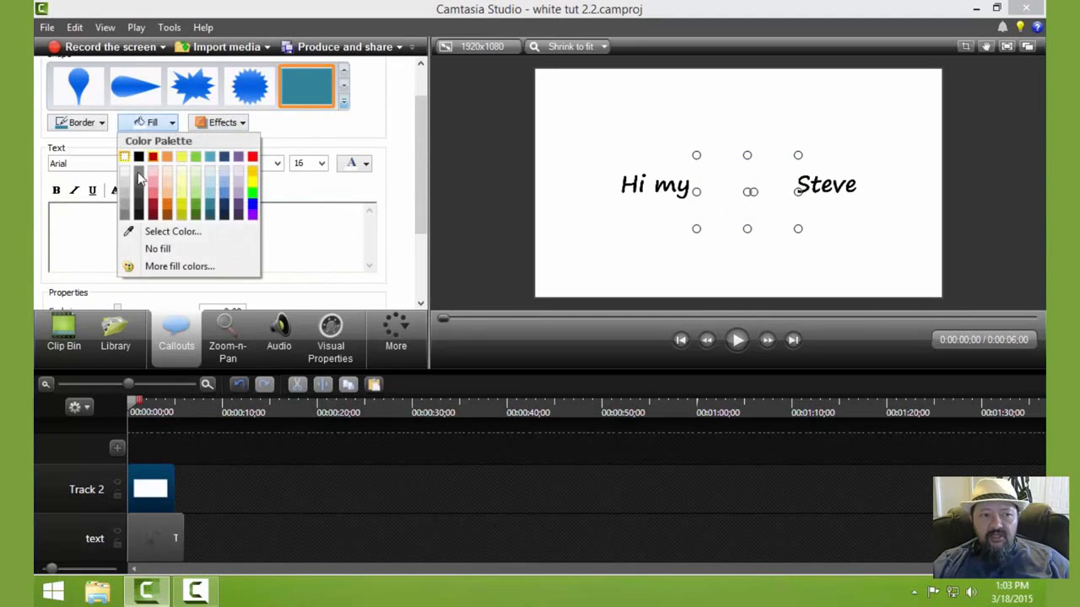
{"action": "left_click", "coordinate": [124, 182]}
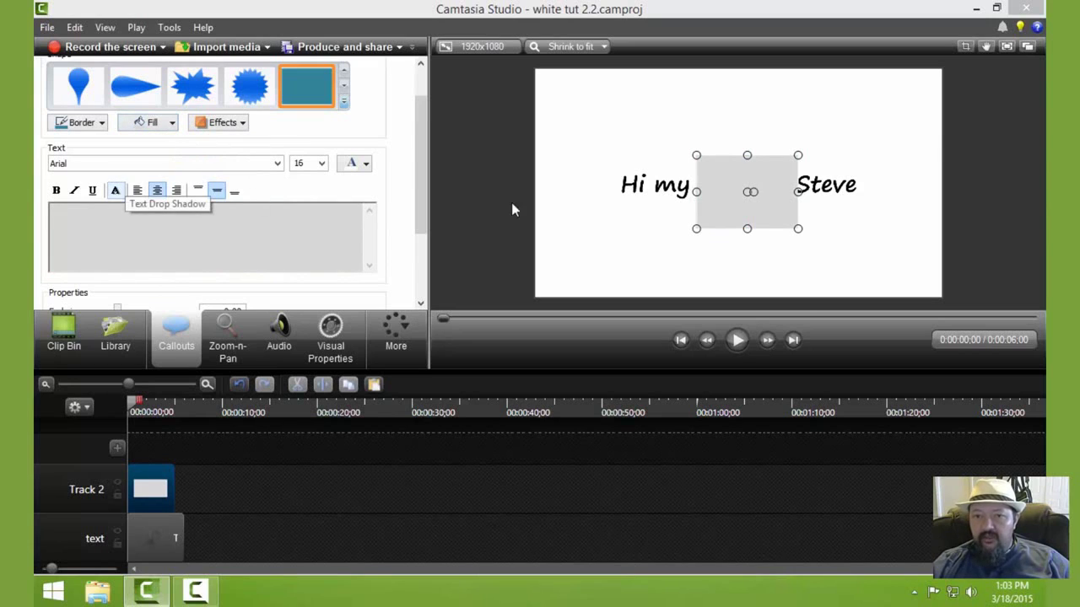
{"action": "left_click", "coordinate": [99, 124]}
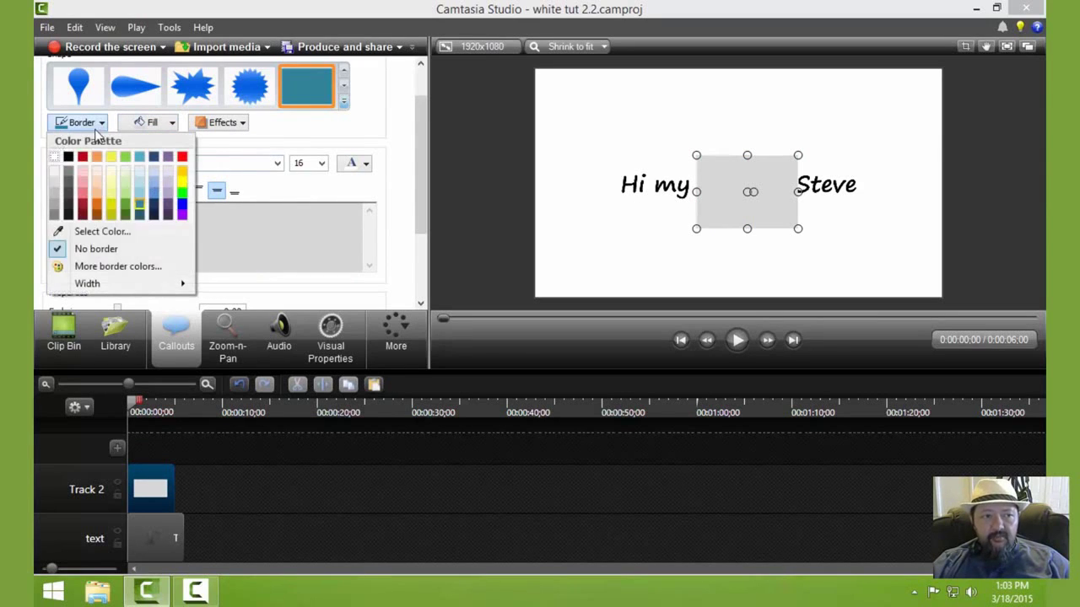
{"action": "left_click", "coordinate": [56, 185]}
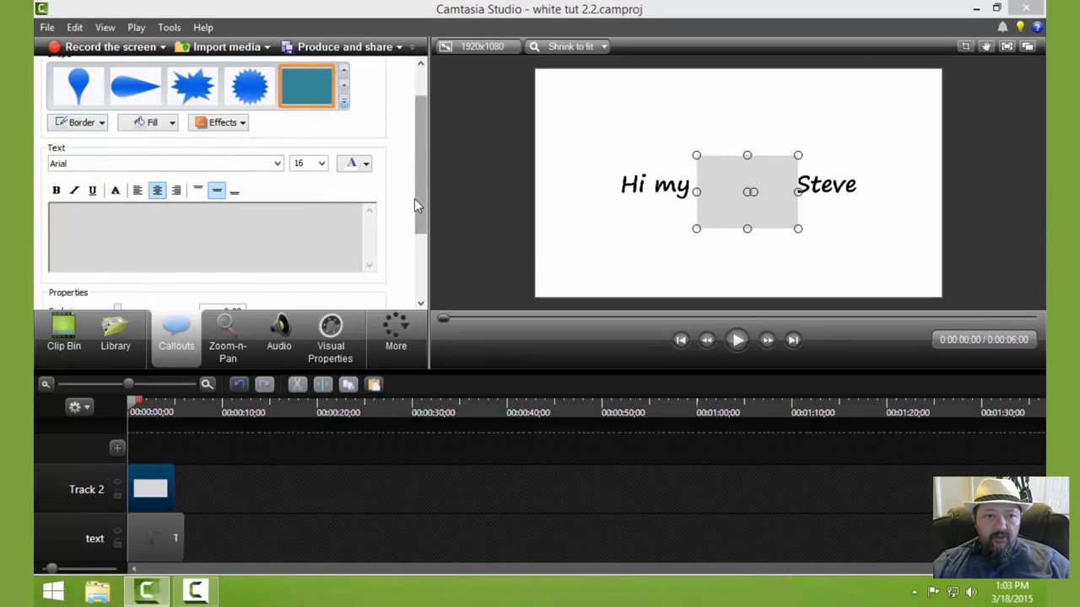
- Stretch the rectangle from the start of the text to the canvas's right edge, center it vertically, and open its visual properties
{"action": "left_click_drag", "start_coordinate": [415, 200], "coordinate": [413, 266]}
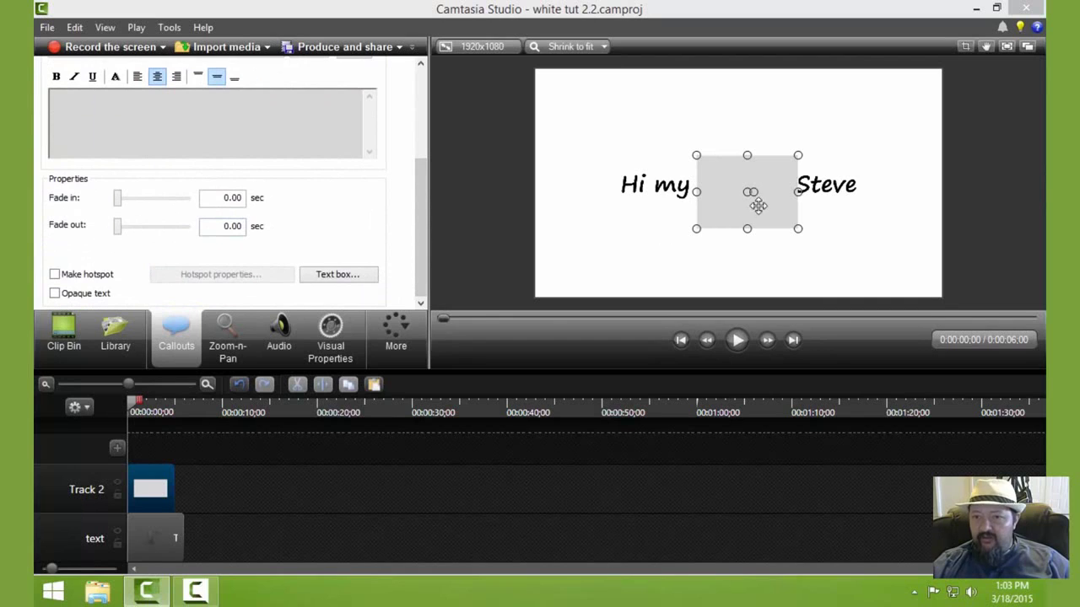
{"action": "left_click_drag", "start_coordinate": [800, 193], "coordinate": [943, 203]}
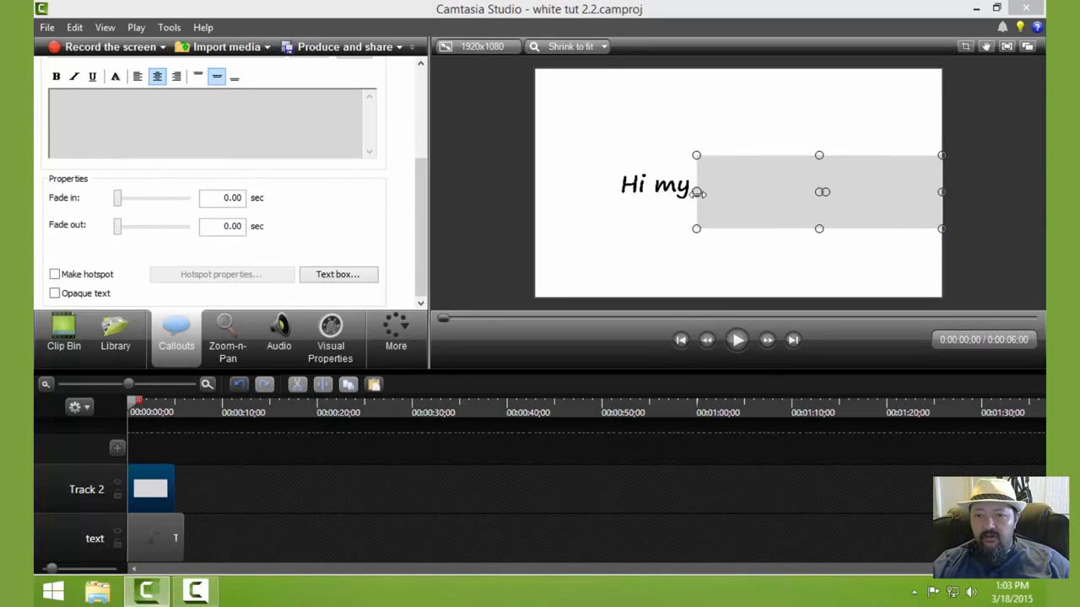
{"action": "left_click_drag", "start_coordinate": [695, 191], "coordinate": [671, 182]}
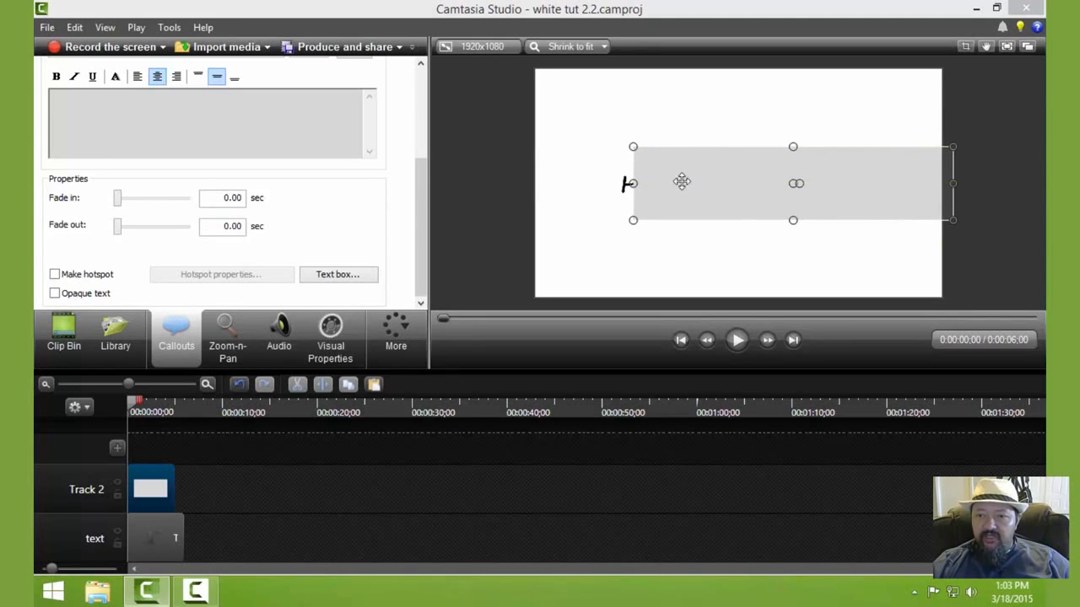
{"action": "left_click_drag", "start_coordinate": [762, 187], "coordinate": [750, 186]}
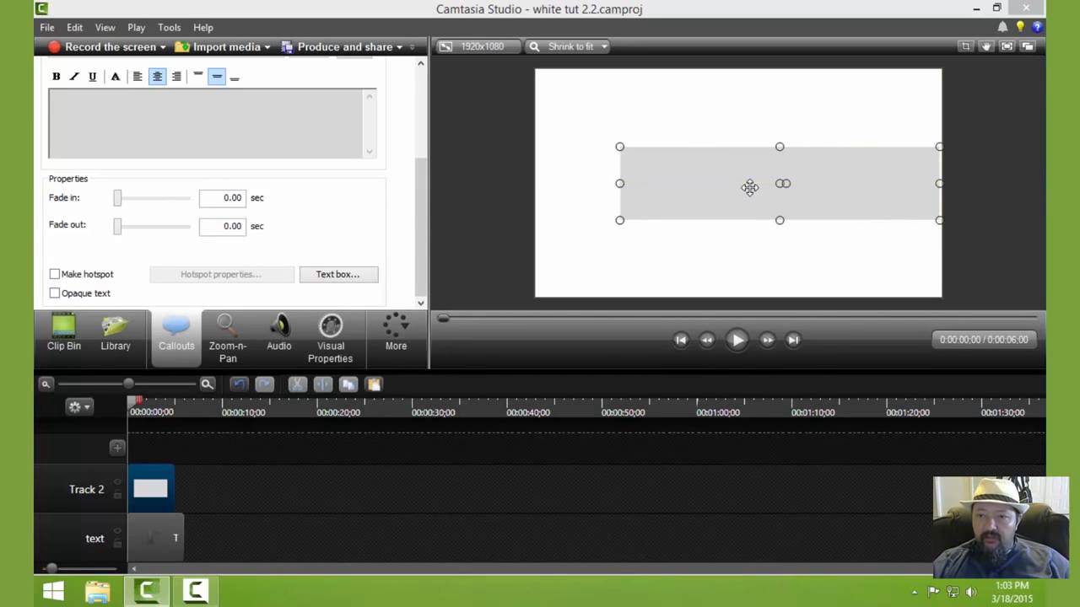
{"action": "left_click_drag", "start_coordinate": [939, 182], "coordinate": [942, 182]}
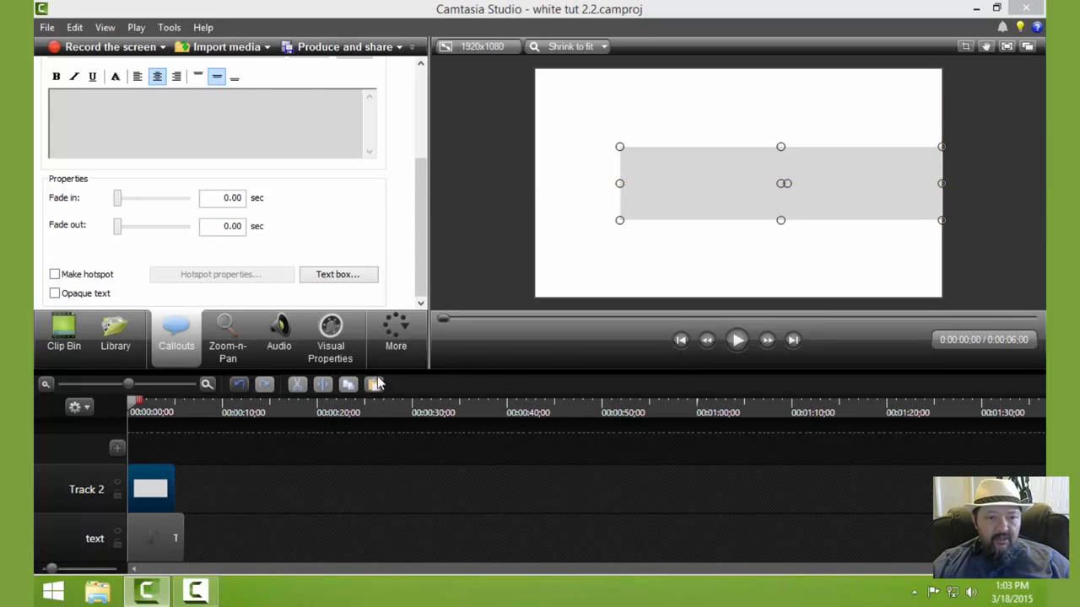
{"action": "left_click", "coordinate": [331, 342]}
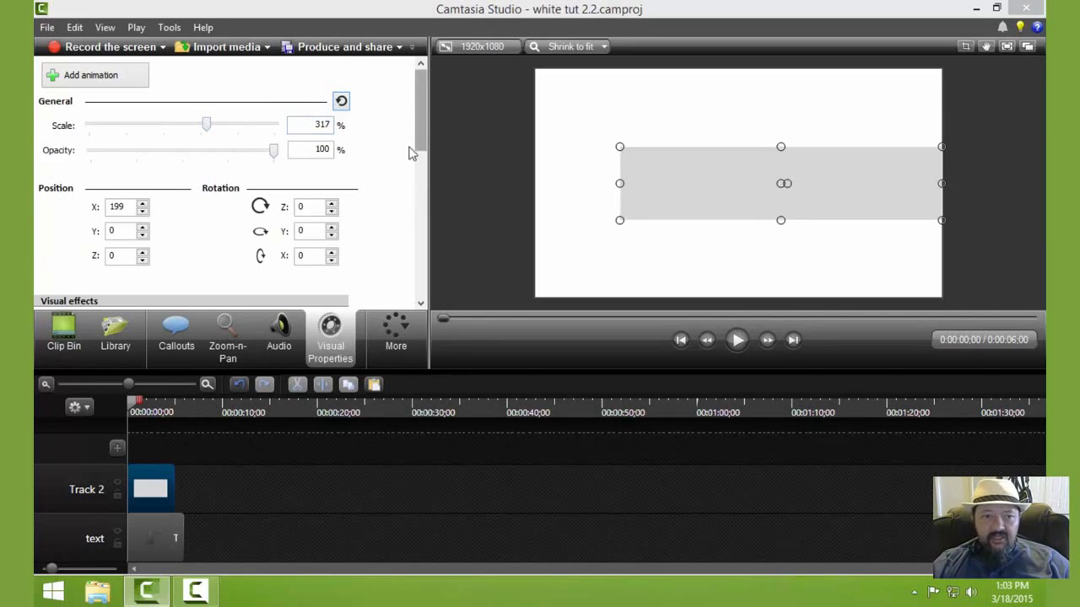
{"action": "left_click_drag", "start_coordinate": [426, 144], "coordinate": [422, 117]}
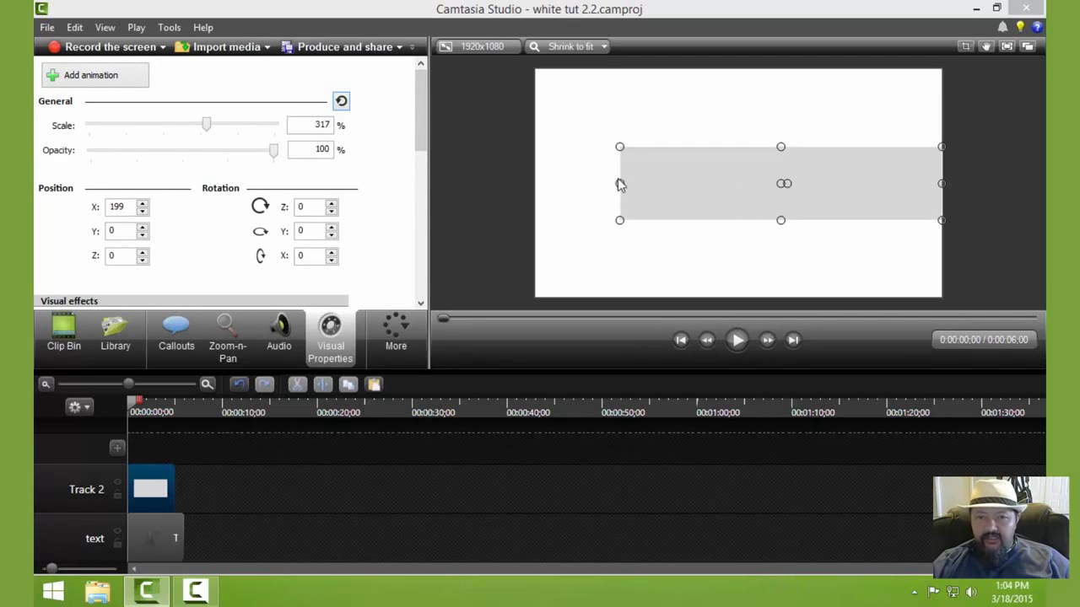
- Rename the rectangle's track, Track 2, as "cover"
{"action": "right_click", "coordinate": [82, 494]}
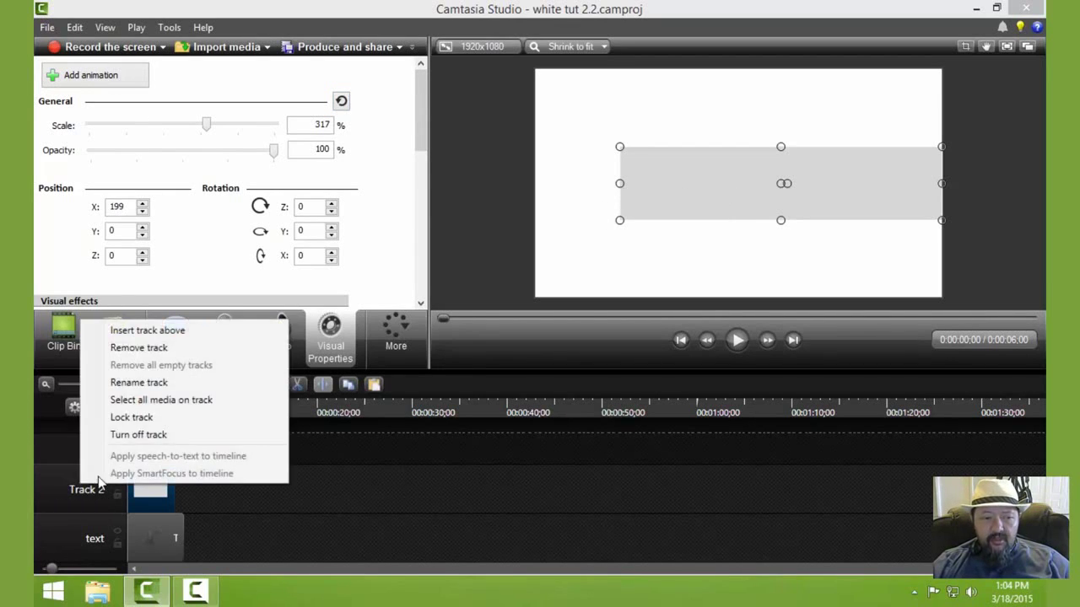
{"action": "left_click", "coordinate": [139, 382]}
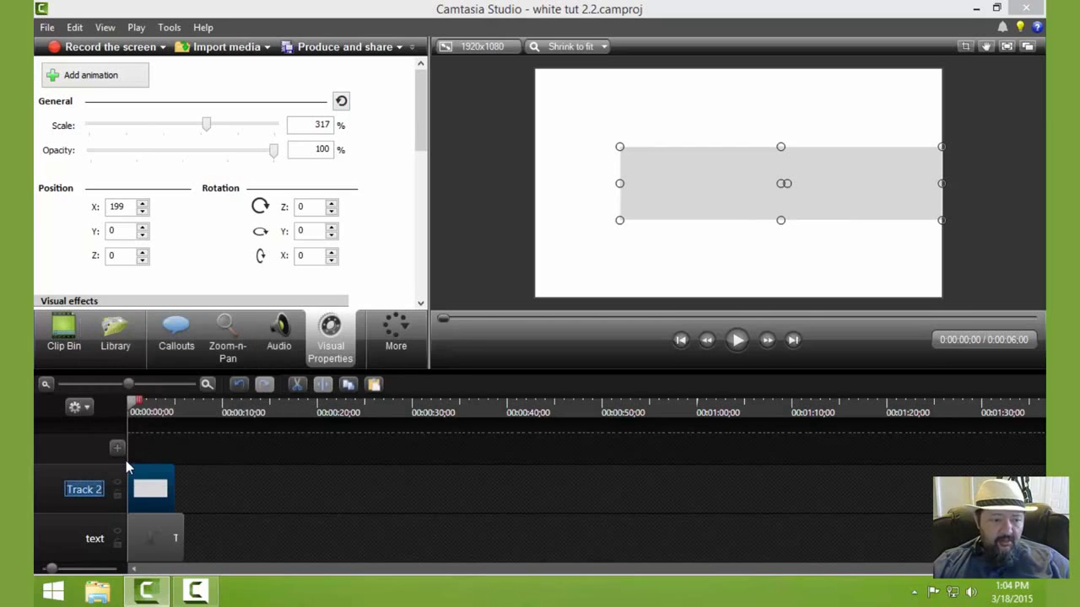
{"action": "type", "text": "cover"}
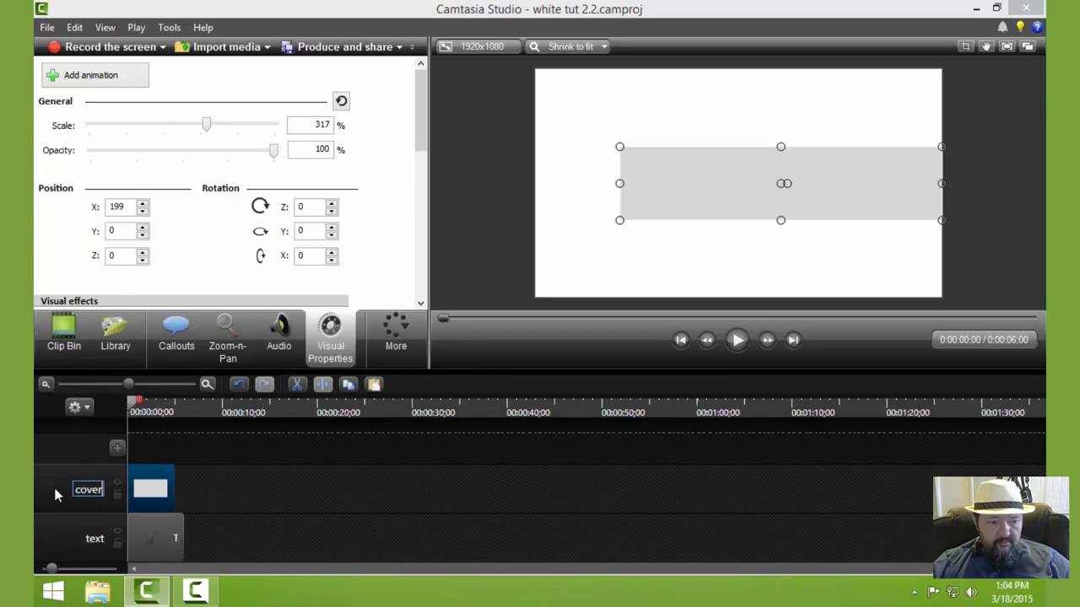
{"action": "key", "text": "Return"}
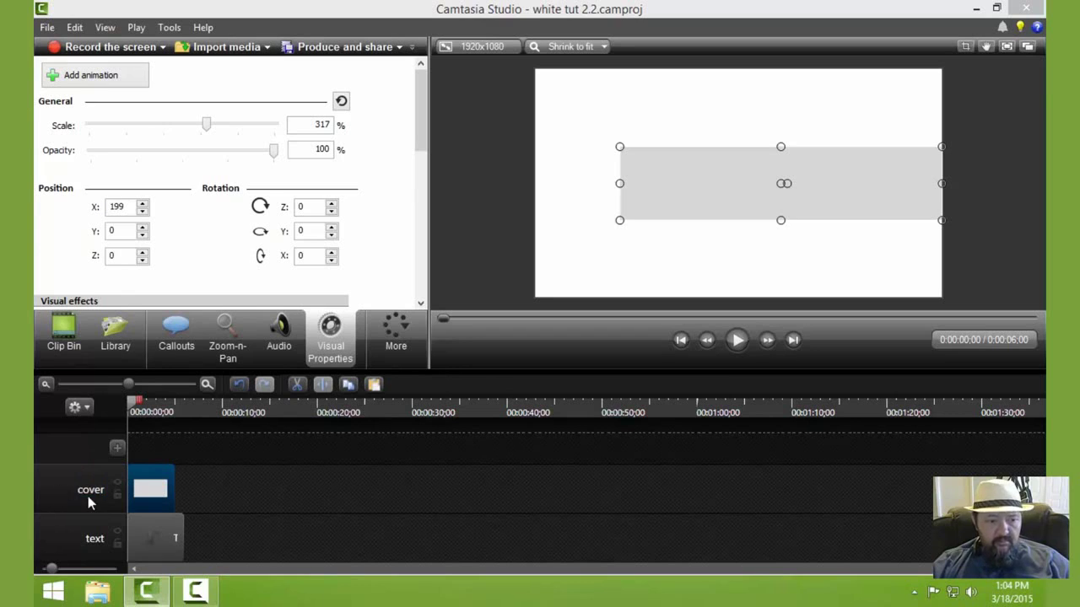
- Extend both the text clip and the cover rectangle clip to a duration of about 40 seconds
{"action": "left_click", "coordinate": [159, 488]}
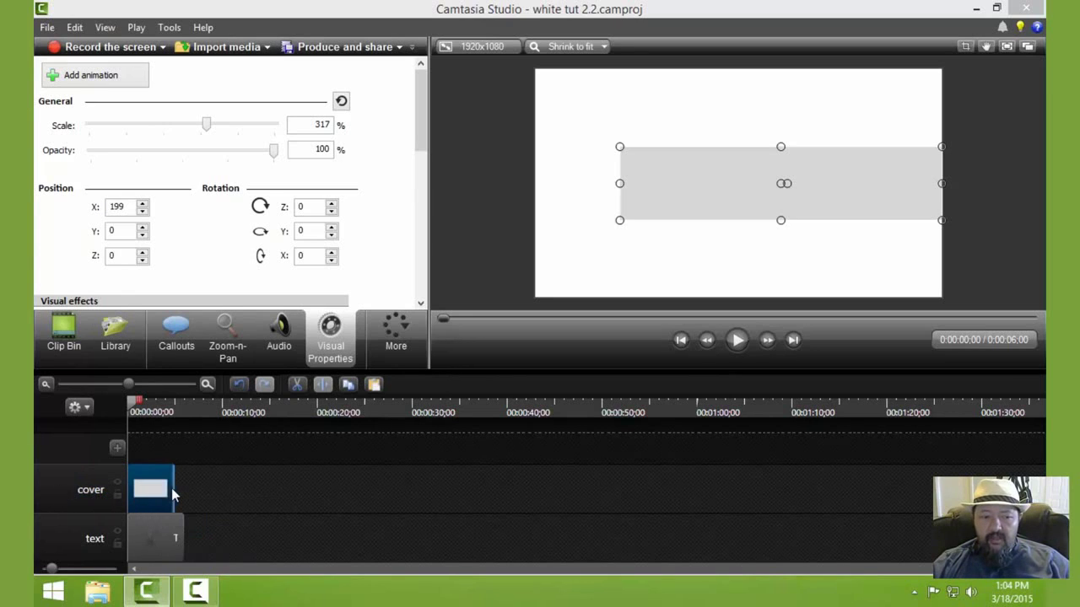
{"action": "left_click_drag", "start_coordinate": [176, 528], "coordinate": [510, 528]}
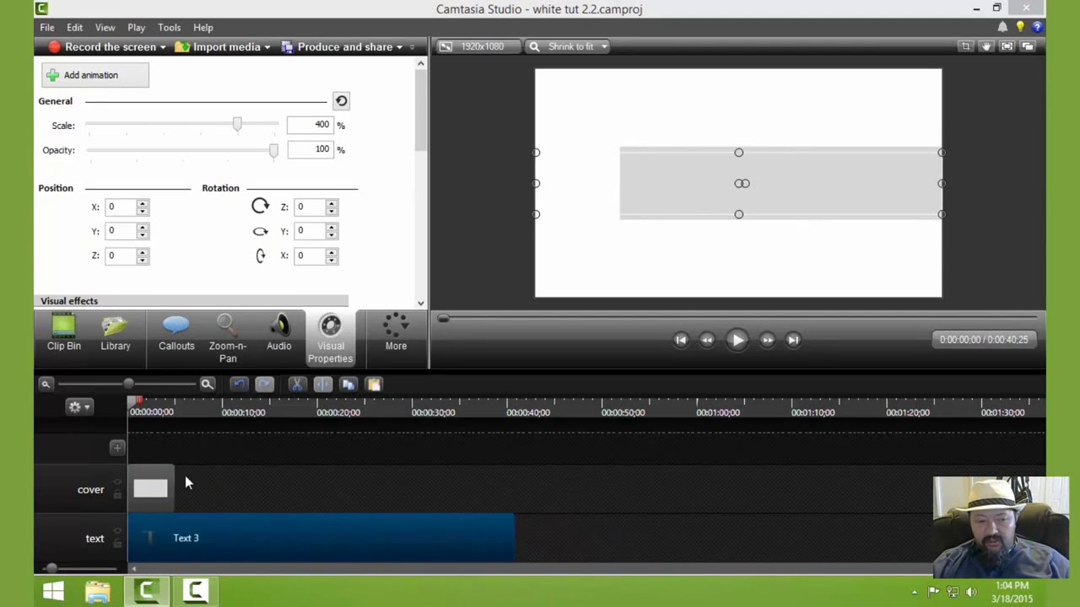
{"action": "left_click_drag", "start_coordinate": [172, 477], "coordinate": [510, 490]}
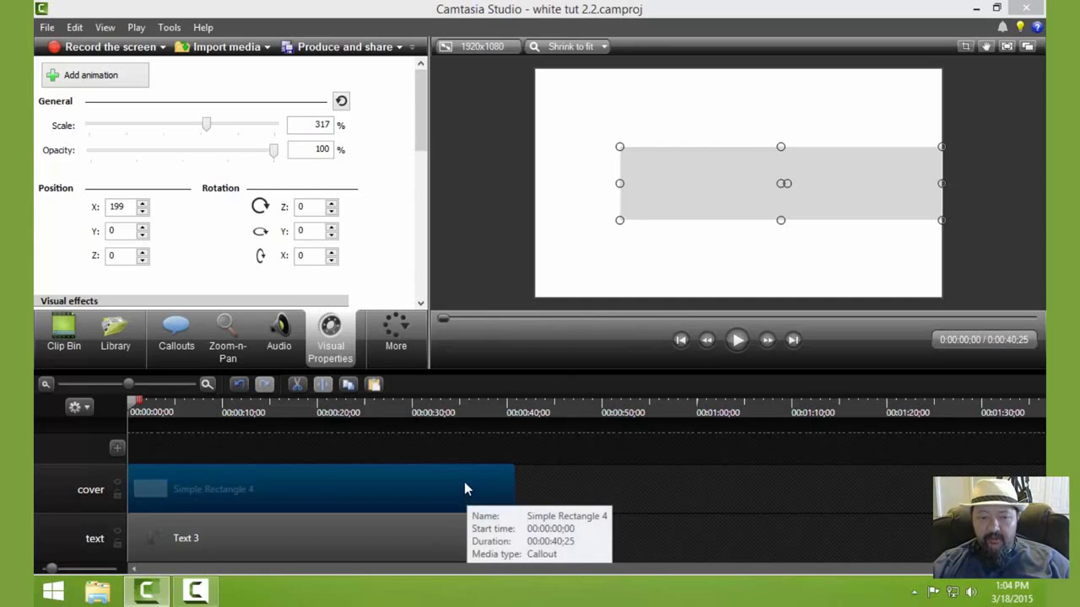
{"action": "left_click", "coordinate": [452, 533]}
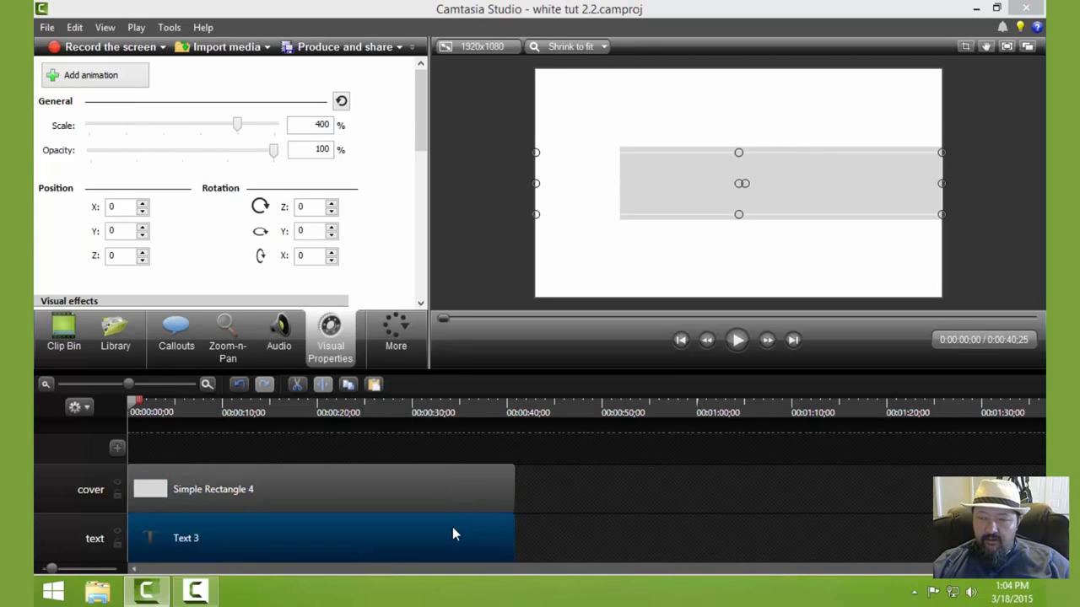
- Add the srible hand 1.mp4 clip to a new track above the cover and rename that track "hand"
{"action": "left_click", "coordinate": [192, 458]}
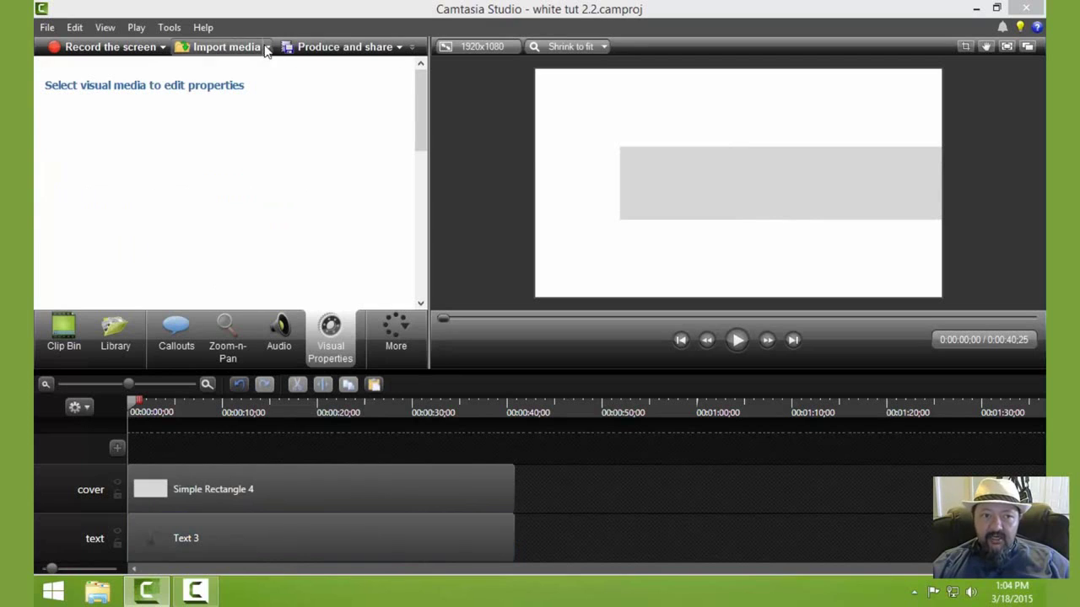
{"action": "left_click", "coordinate": [51, 328]}
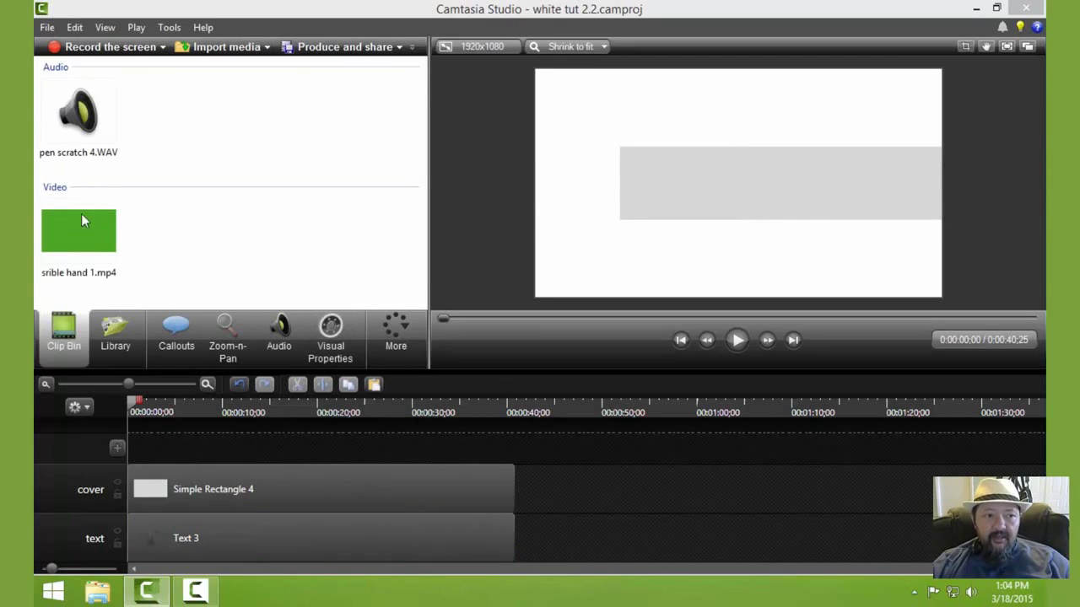
{"action": "left_click_drag", "start_coordinate": [76, 226], "coordinate": [159, 448]}
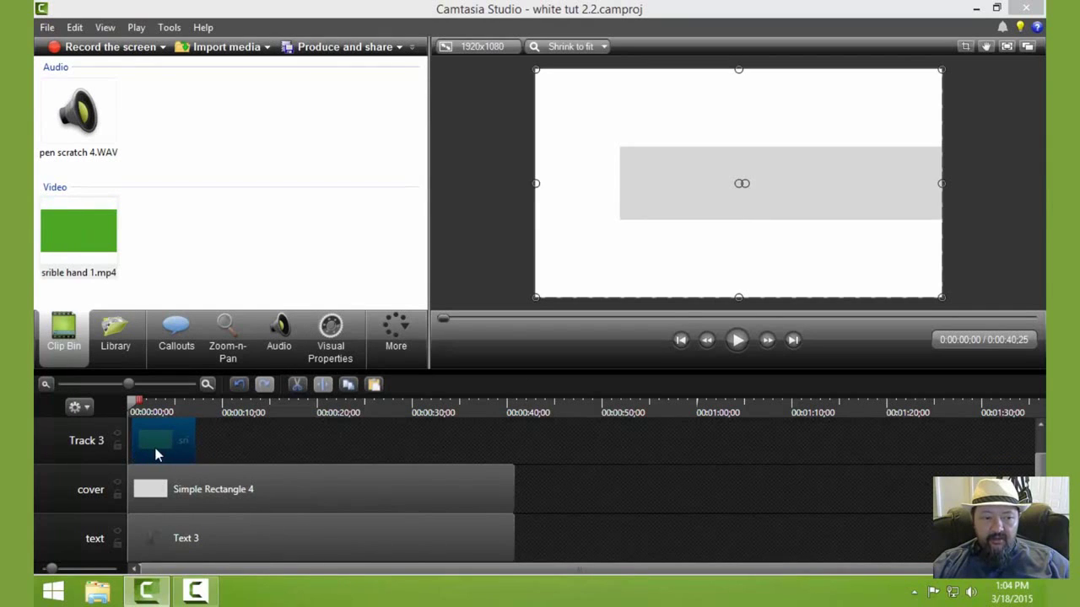
{"action": "right_click", "coordinate": [77, 447]}
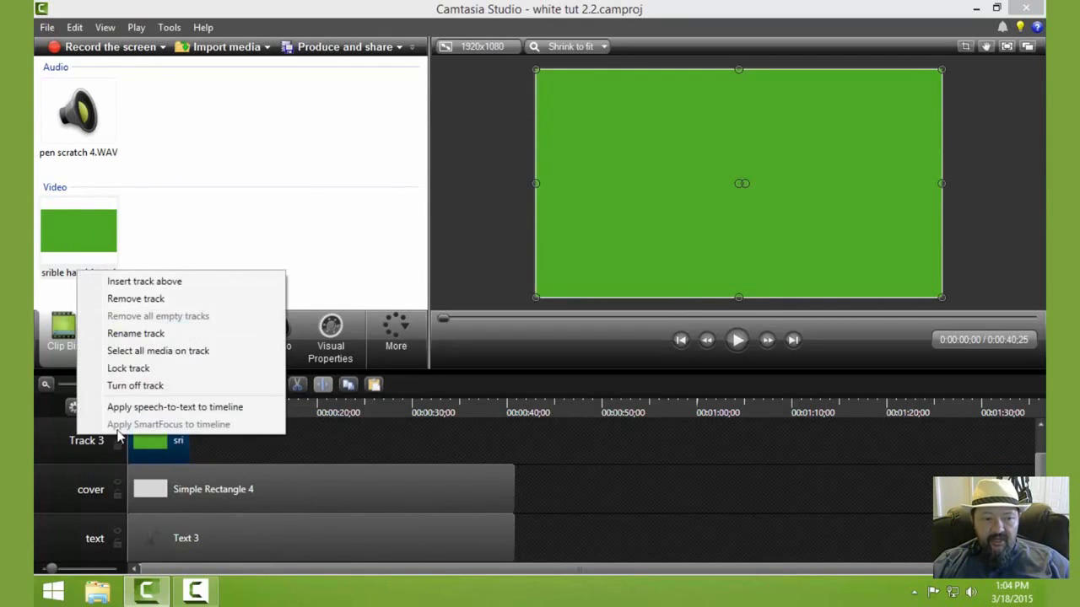
{"action": "left_click", "coordinate": [131, 334]}
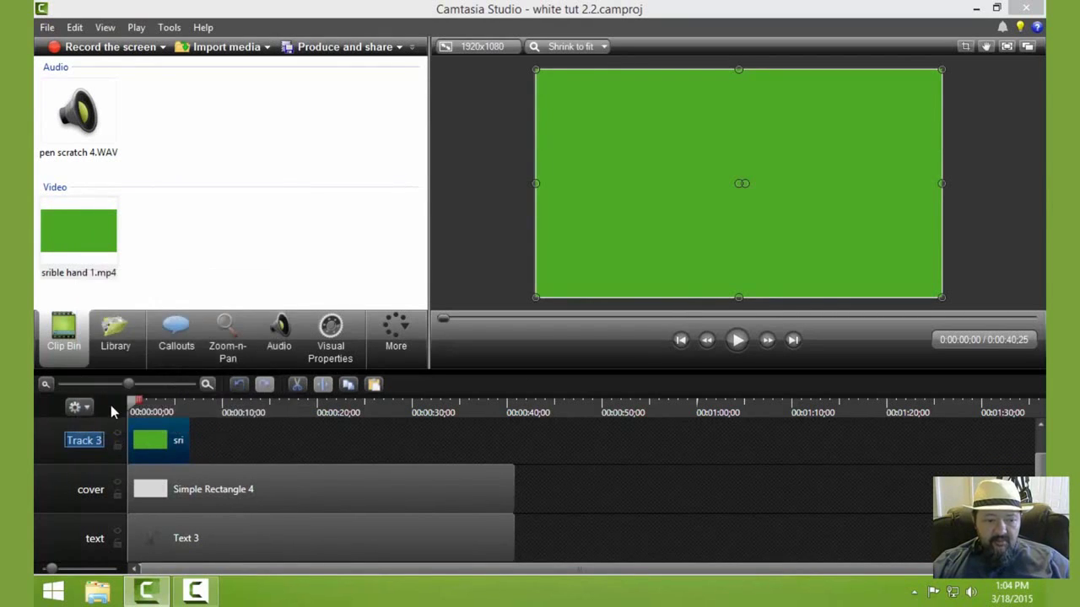
{"action": "type", "text": "hand"}
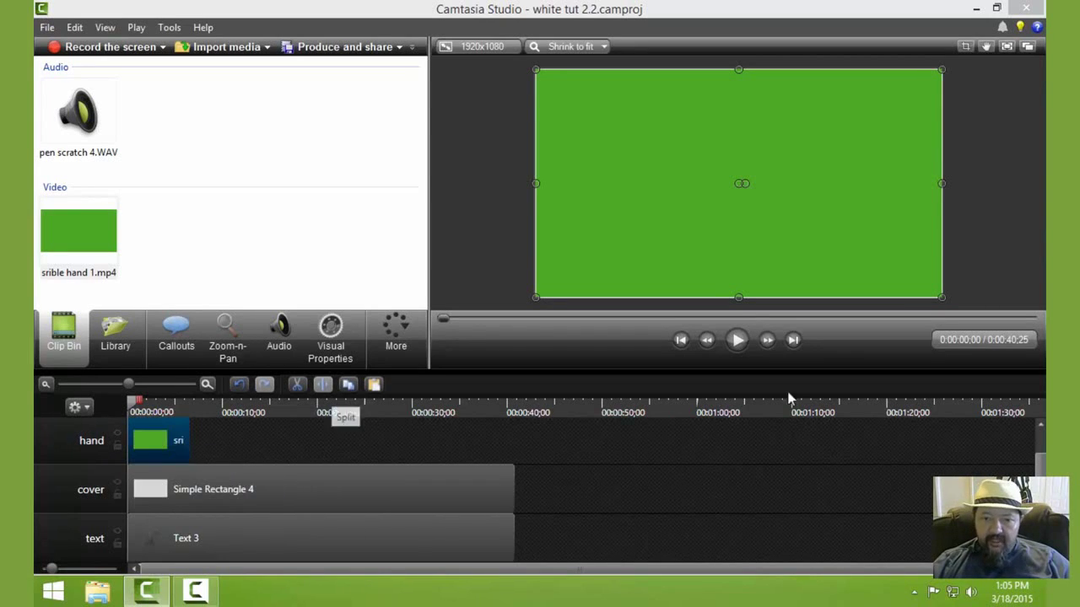
- Preview the hand clip, and set the playhead to 0:00:02;12
{"action": "left_click", "coordinate": [737, 341]}
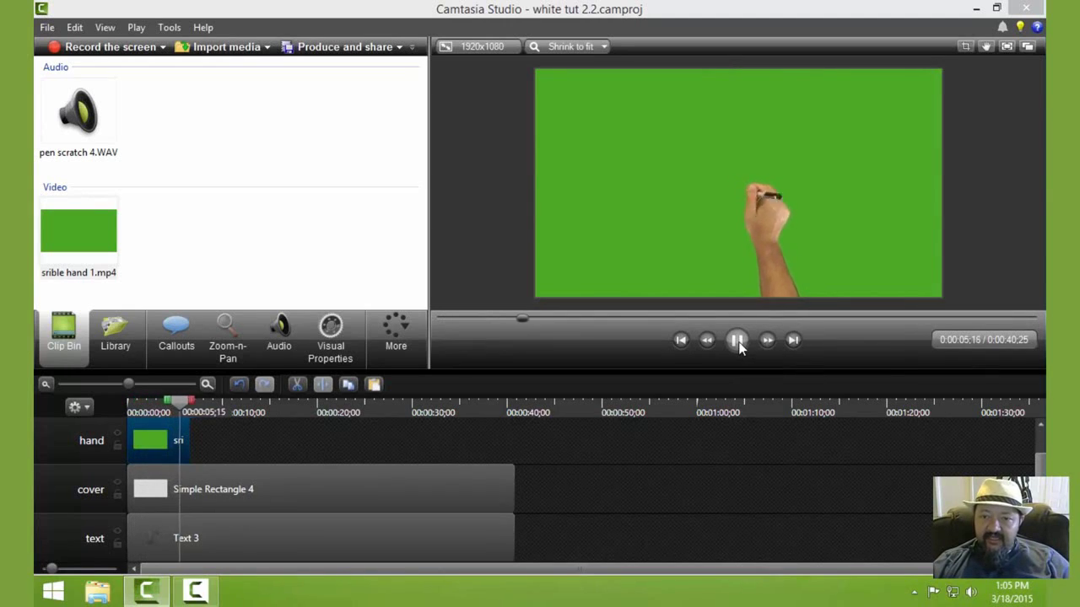
{"action": "left_click", "coordinate": [740, 345]}
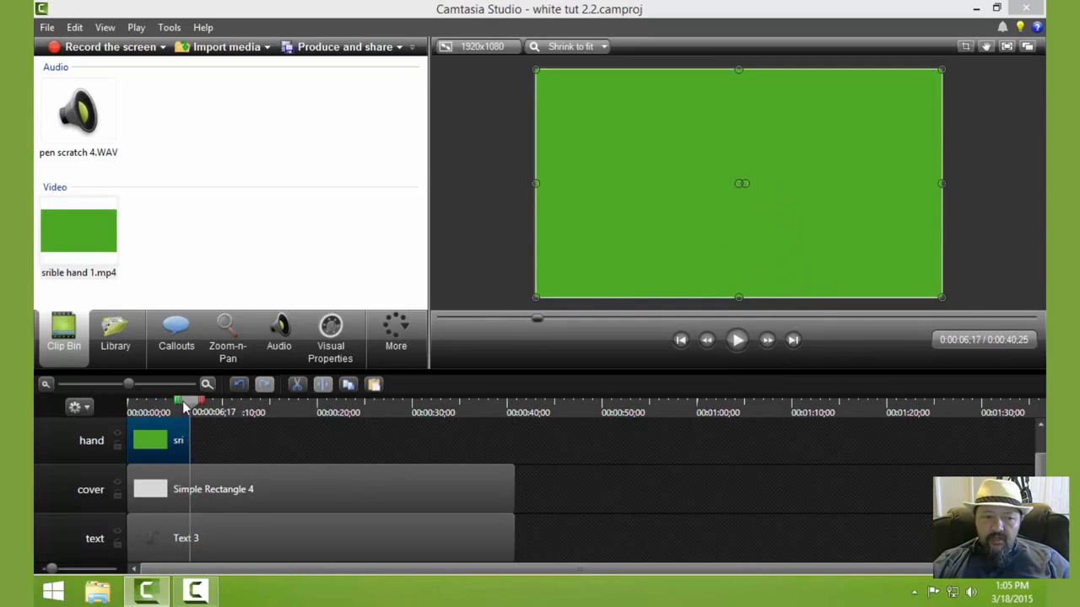
{"action": "left_click_drag", "start_coordinate": [180, 408], "coordinate": [153, 409]}
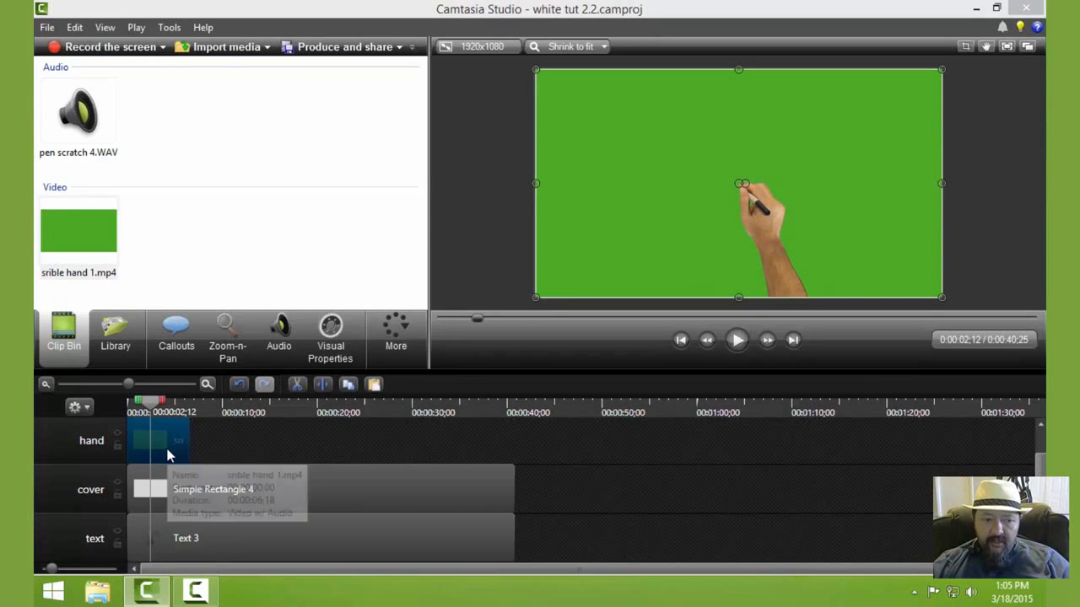
- Apply the Remove a color effect to the hand clip, sampling its green background as the color
{"action": "left_click", "coordinate": [334, 344]}
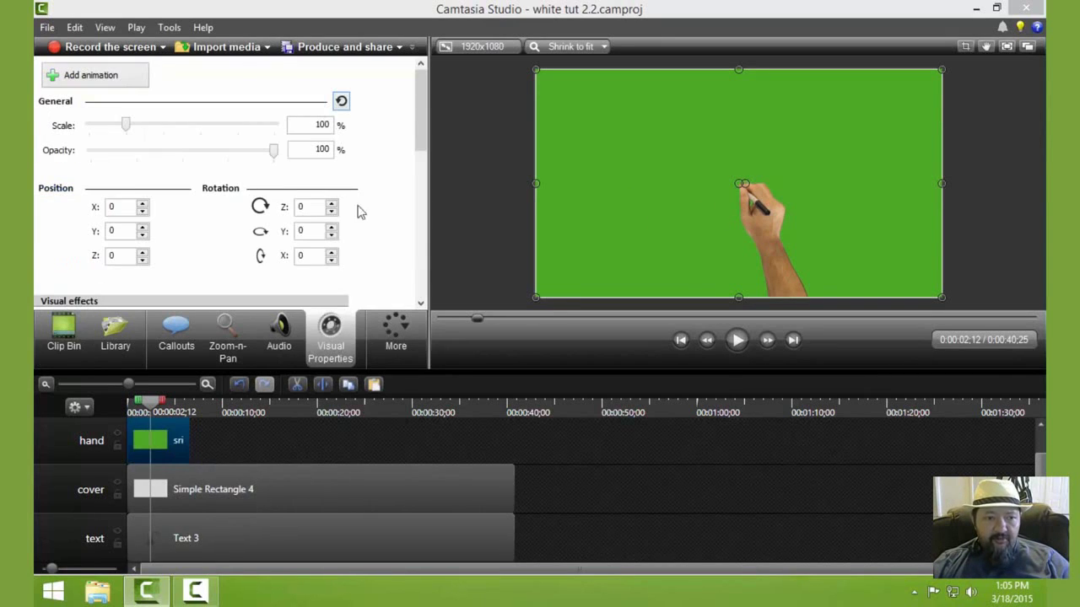
{"action": "left_click_drag", "start_coordinate": [419, 103], "coordinate": [419, 154]}
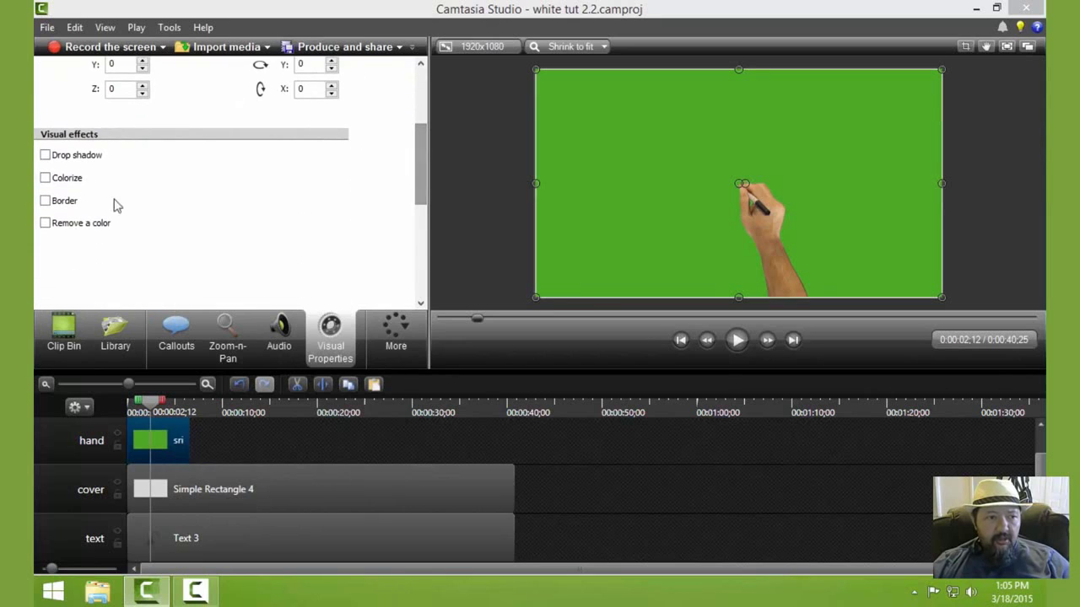
{"action": "left_click", "coordinate": [46, 224]}
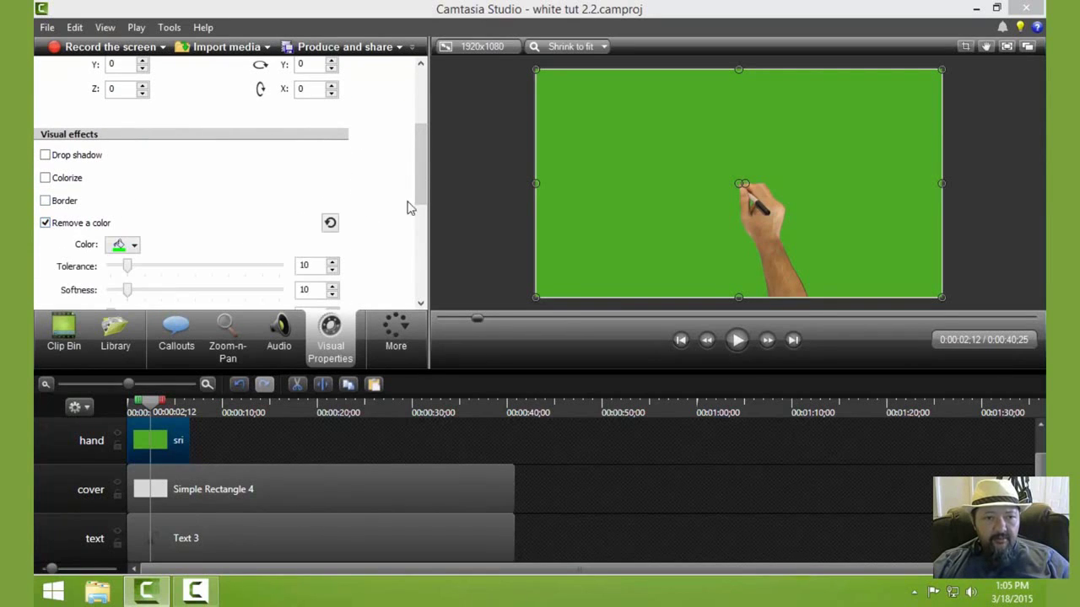
{"action": "left_click", "coordinate": [134, 246]}
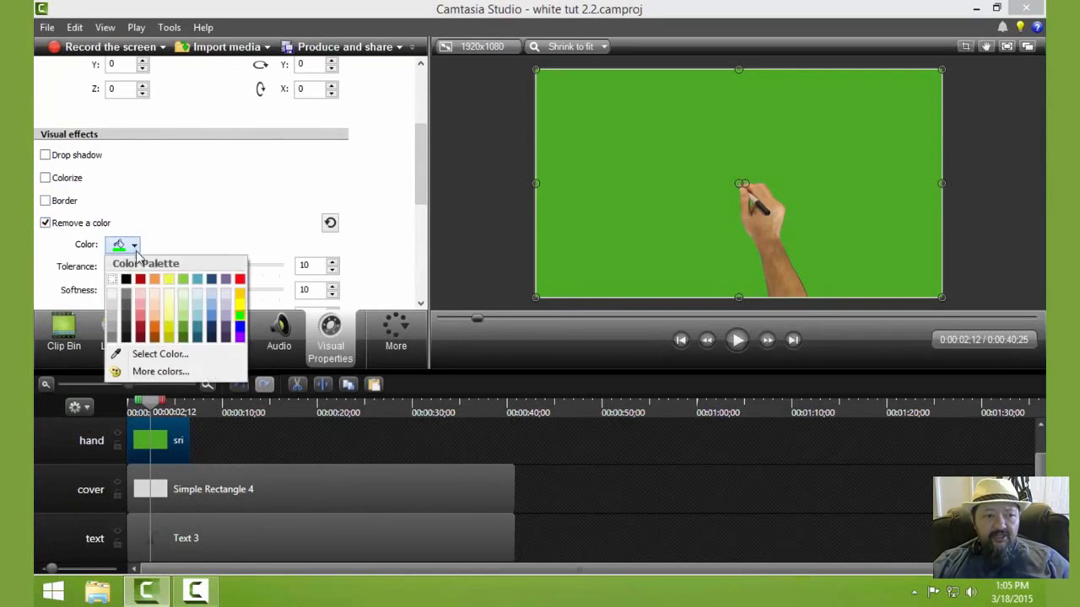
{"action": "left_click", "coordinate": [146, 355]}
{"action": "left_click", "coordinate": [670, 185]}
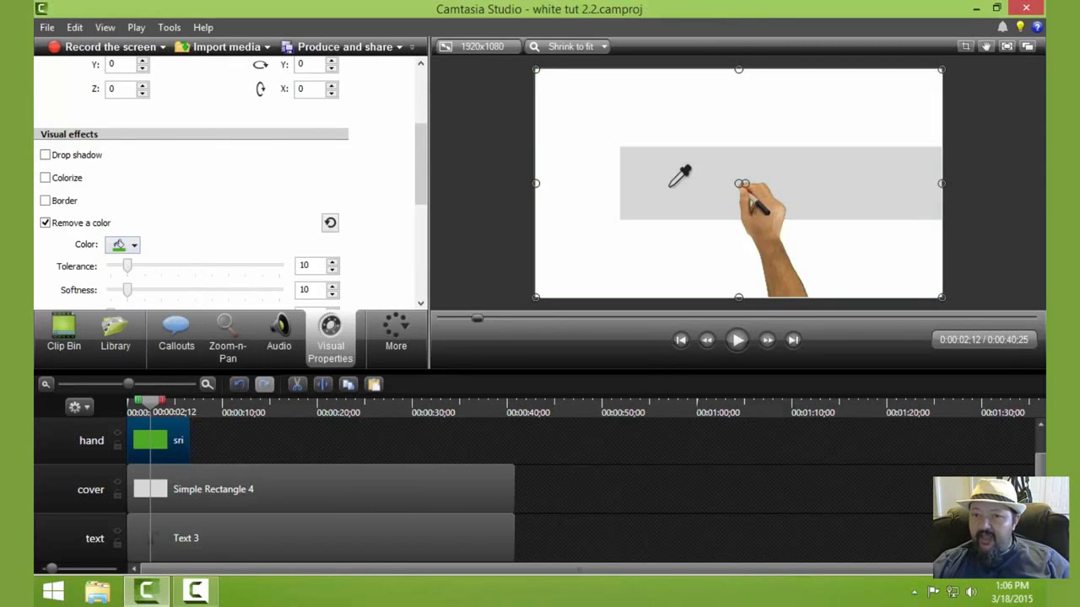
- Set the hand clip's color removal to tolerance 18 and softness 12 to clean the green fringe
{"action": "scroll", "coordinate": [762, 248], "scroll_direction": "up", "scroll_amount": 2}
{"action": "scroll", "coordinate": [762, 249], "scroll_direction": "up", "scroll_amount": 3}
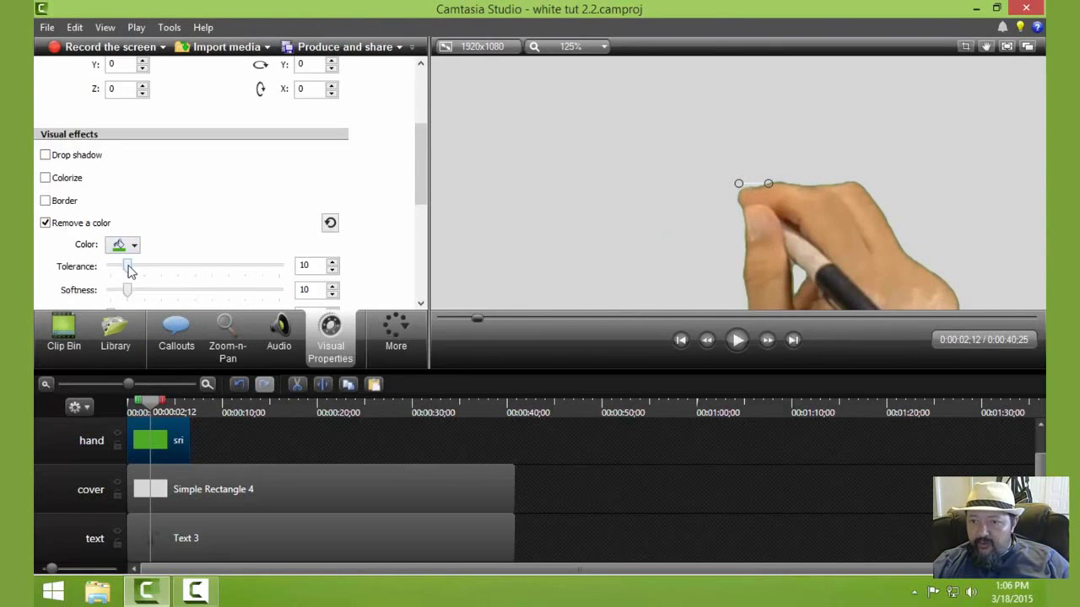
{"action": "left_click_drag", "start_coordinate": [129, 269], "coordinate": [131, 291]}
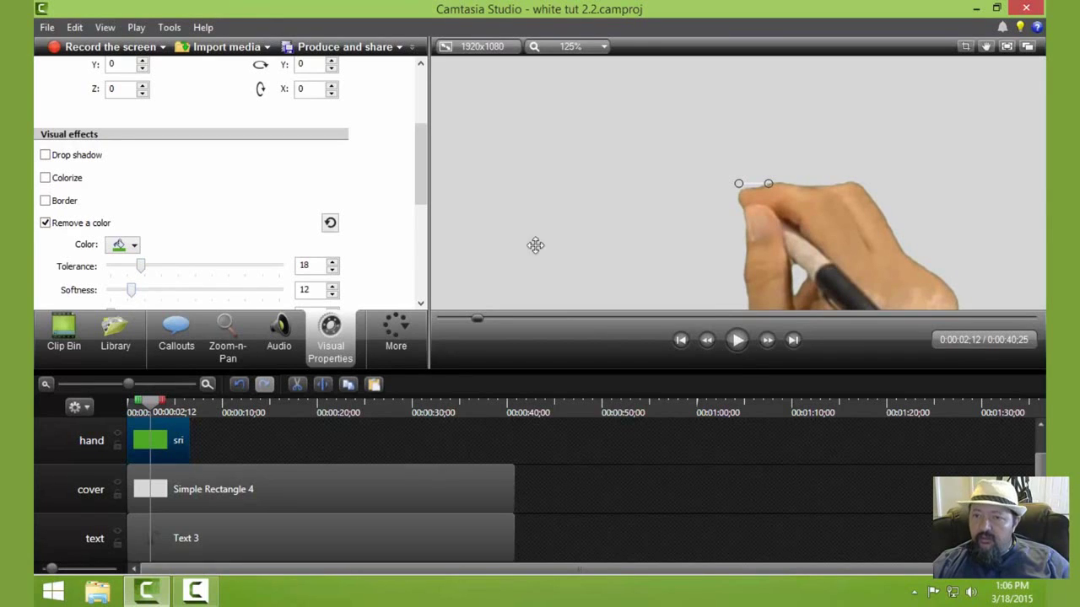
{"action": "scroll", "coordinate": [642, 211], "scroll_direction": "down", "scroll_amount": 3}
{"action": "scroll", "coordinate": [641, 211], "scroll_direction": "down", "scroll_amount": 2}
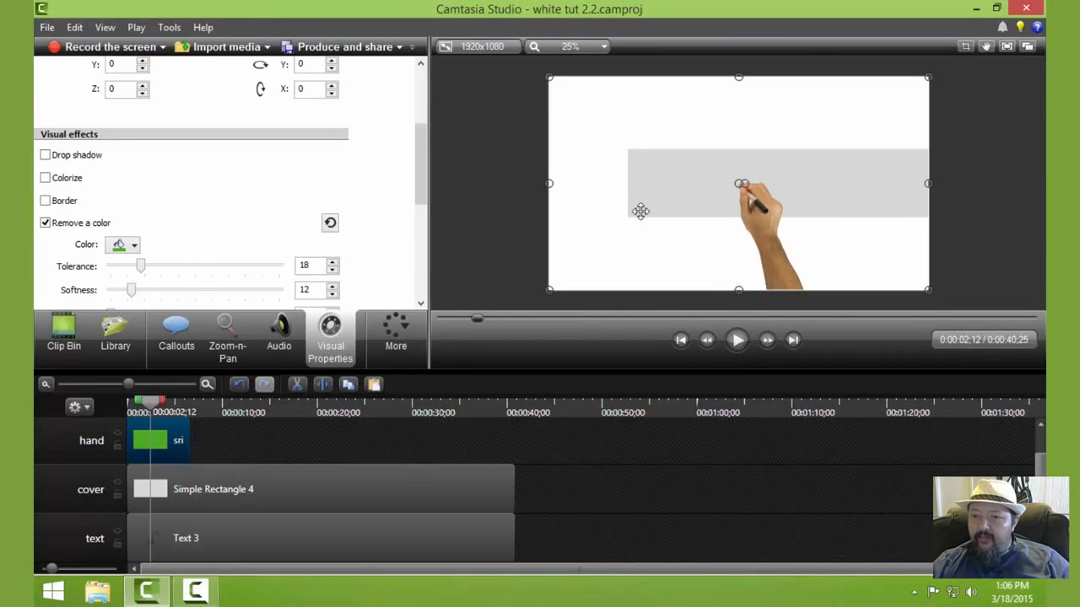
{"action": "scroll", "coordinate": [641, 211], "scroll_direction": "up", "scroll_amount": 1}
{"action": "scroll", "coordinate": [639, 211], "scroll_direction": "down", "scroll_amount": 1}
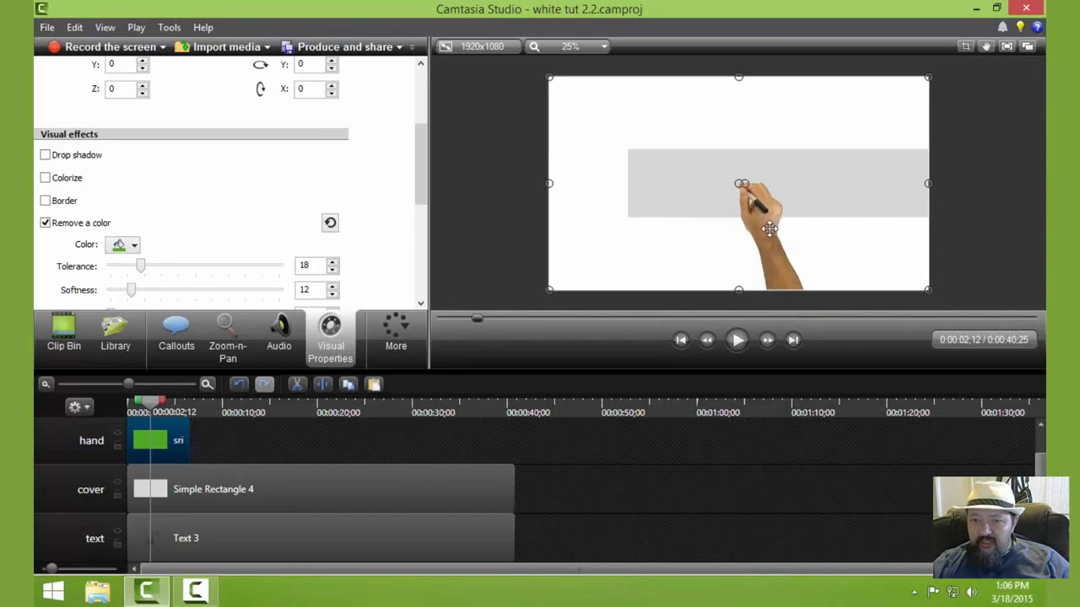
- Move the hand to the canvas's left edge and slide the cover right to uncover the start of the text
{"action": "left_click_drag", "start_coordinate": [769, 229], "coordinate": [767, 228]}
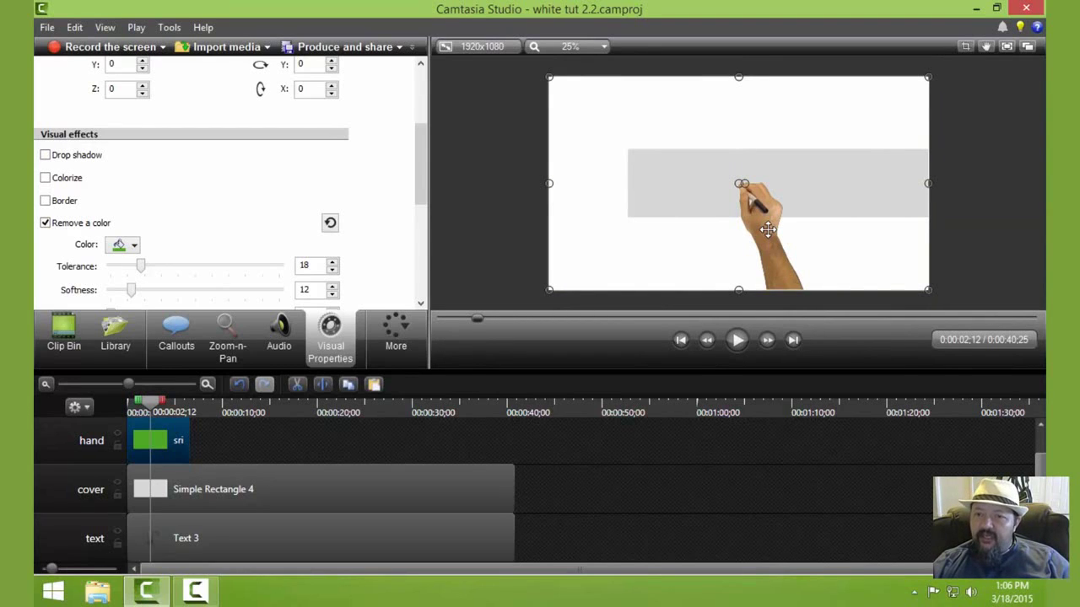
{"action": "left_click_drag", "start_coordinate": [768, 229], "coordinate": [583, 226]}
{"action": "left_click_drag", "start_coordinate": [831, 199], "coordinate": [918, 188]}
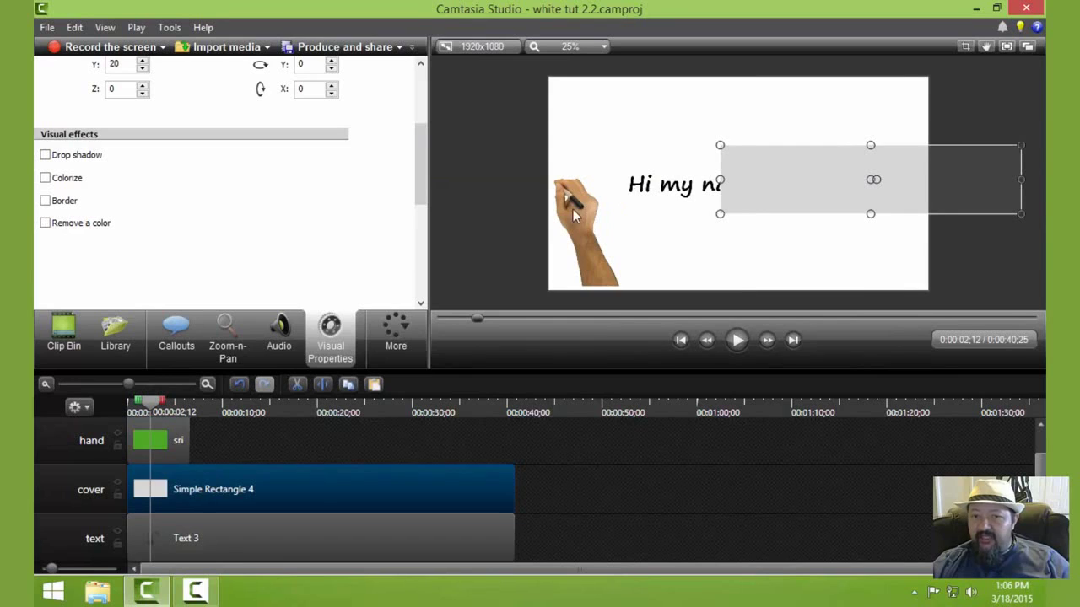
- Move the hand clip to the start of the text, enlarge it, and set the playhead to 0:00:01;04
{"action": "left_click_drag", "start_coordinate": [573, 215], "coordinate": [633, 207]}
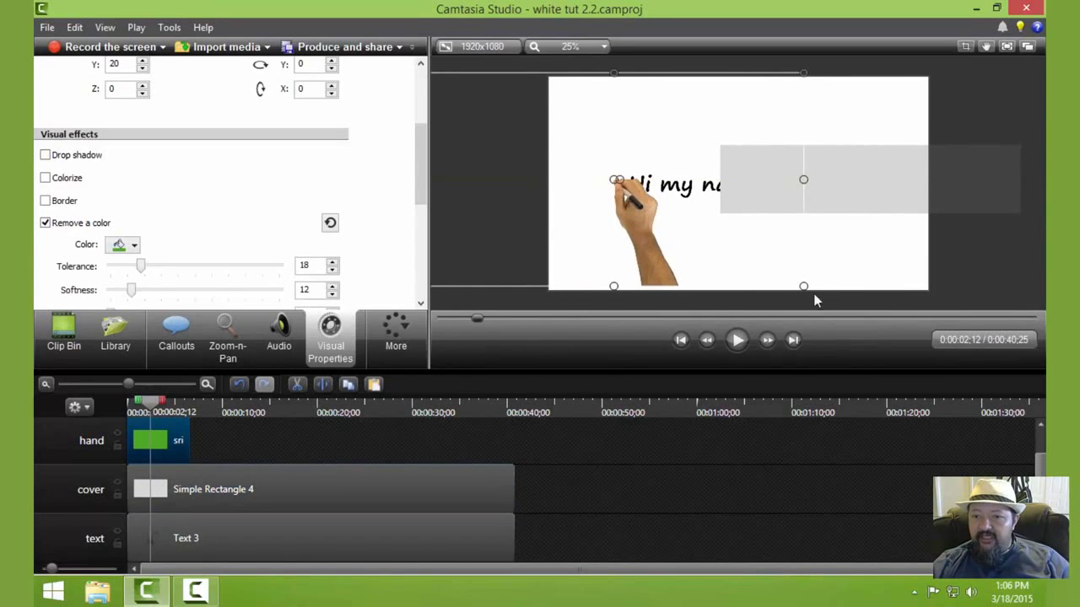
{"action": "mouse_move", "coordinate": [683, 203]}
{"action": "left_mouse_down"}
{"action": "mouse_move", "coordinate": [746, 249]}
{"action": "mouse_move", "coordinate": [815, 275]}
{"action": "mouse_move", "coordinate": [729, 183]}
{"action": "mouse_move", "coordinate": [637, 192]}
{"action": "mouse_move", "coordinate": [700, 210]}
{"action": "mouse_move", "coordinate": [696, 199]}
{"action": "left_mouse_up"}
{"action": "mouse_move", "coordinate": [160, 404]}
{"action": "left_mouse_down"}
{"action": "mouse_move", "coordinate": [136, 404]}
{"action": "mouse_move", "coordinate": [143, 408]}
{"action": "left_mouse_up"}
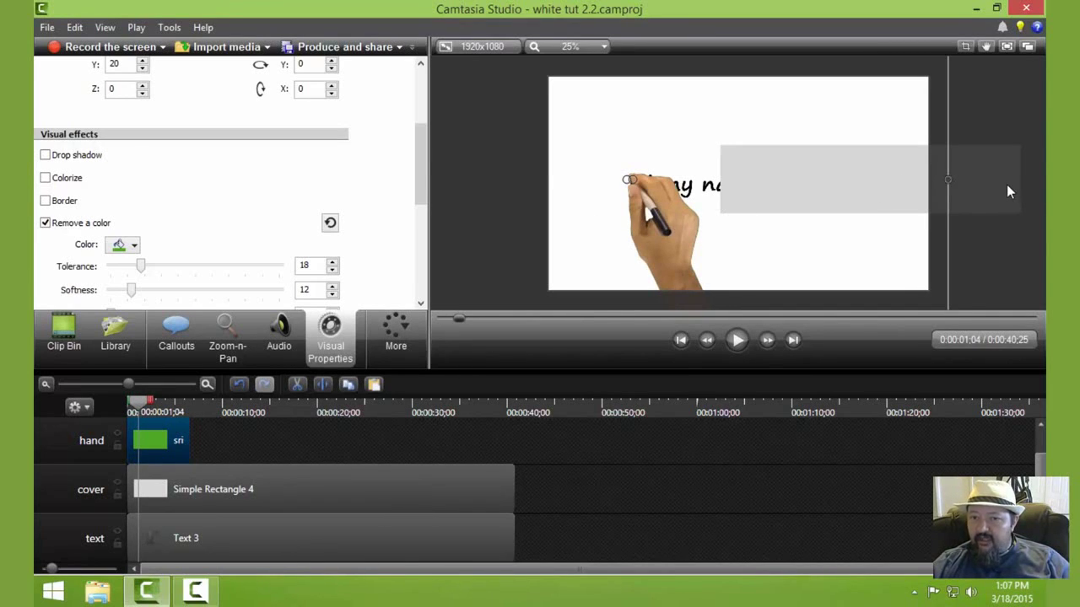
- Slide the cover back over the whole text, and place the hand's pen tip at the cover's left edge
{"action": "left_click_drag", "start_coordinate": [1007, 186], "coordinate": [885, 180]}
{"action": "left_click_drag", "start_coordinate": [884, 179], "coordinate": [883, 183]}
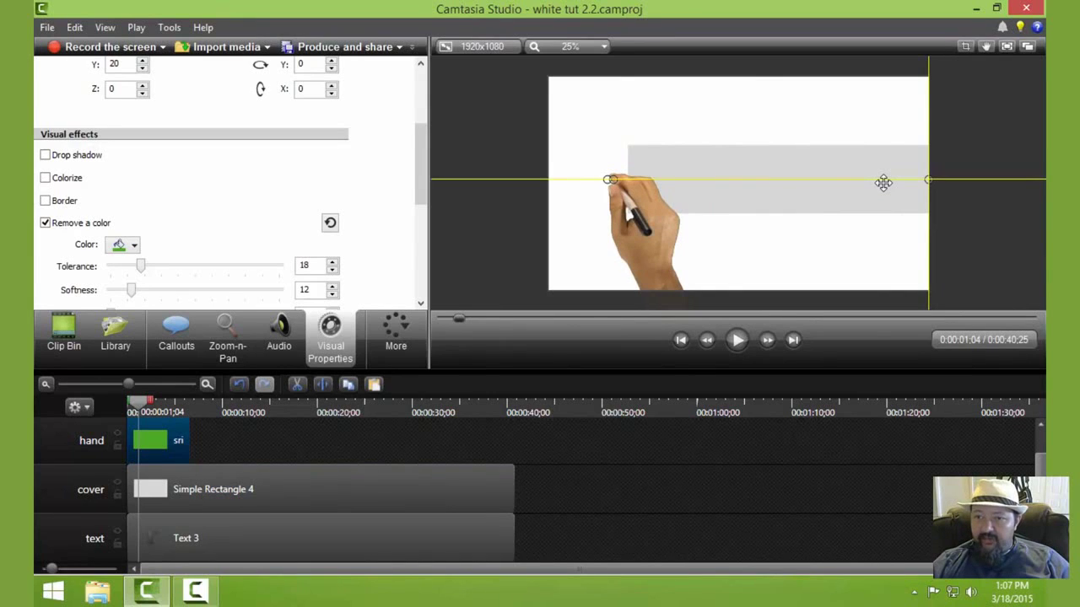
{"action": "left_click_drag", "start_coordinate": [882, 183], "coordinate": [883, 182]}
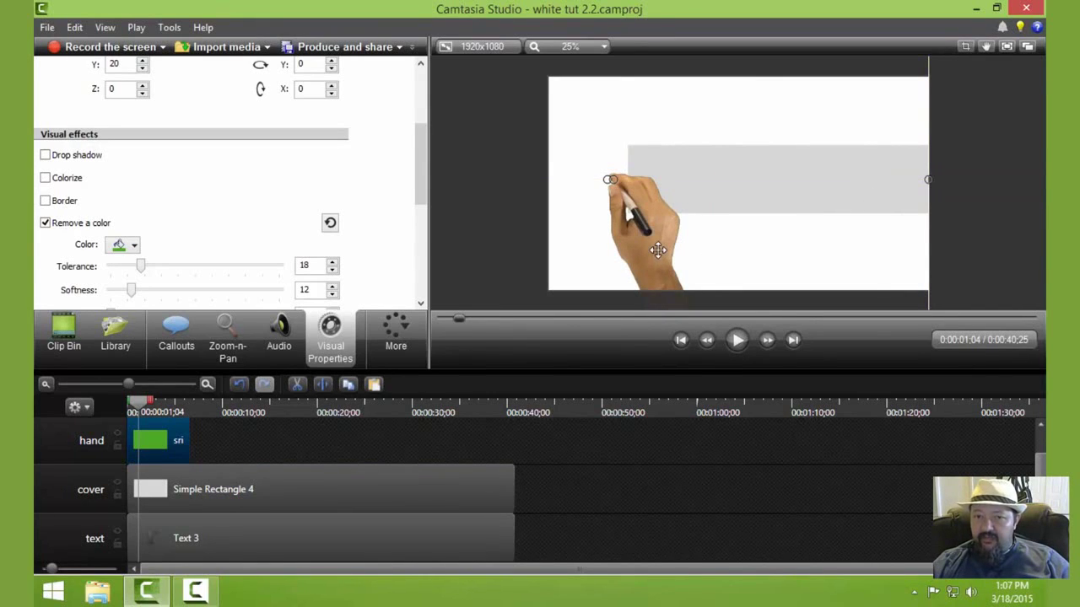
{"action": "mouse_move", "coordinate": [658, 250]}
{"action": "left_mouse_down"}
{"action": "mouse_move", "coordinate": [657, 274]}
{"action": "mouse_move", "coordinate": [681, 243]}
{"action": "mouse_move", "coordinate": [673, 242]}
{"action": "left_mouse_up"}
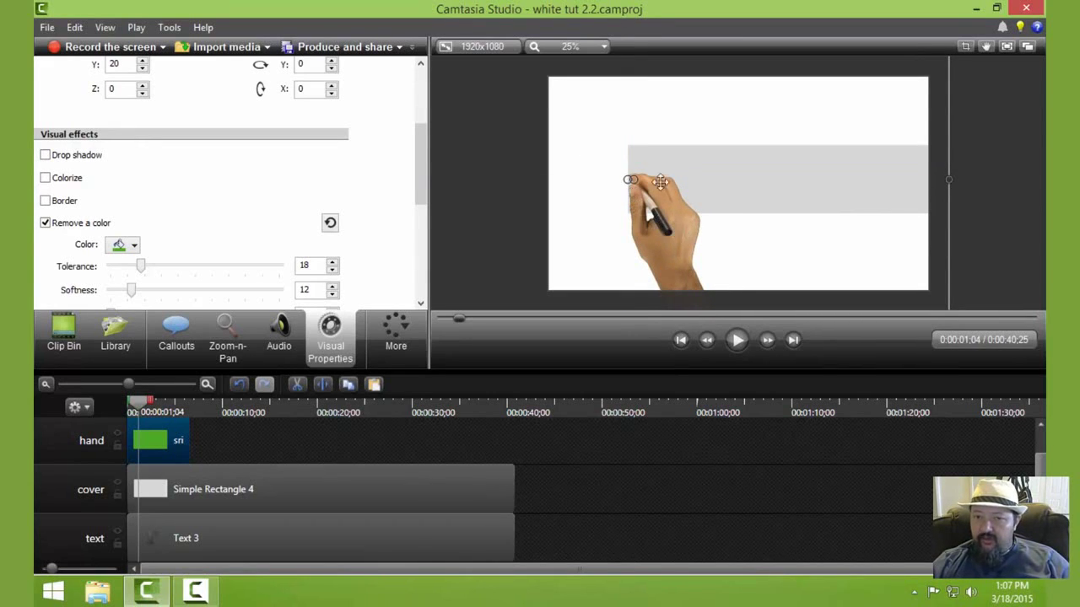
{"action": "left_click_drag", "start_coordinate": [672, 243], "coordinate": [672, 243]}
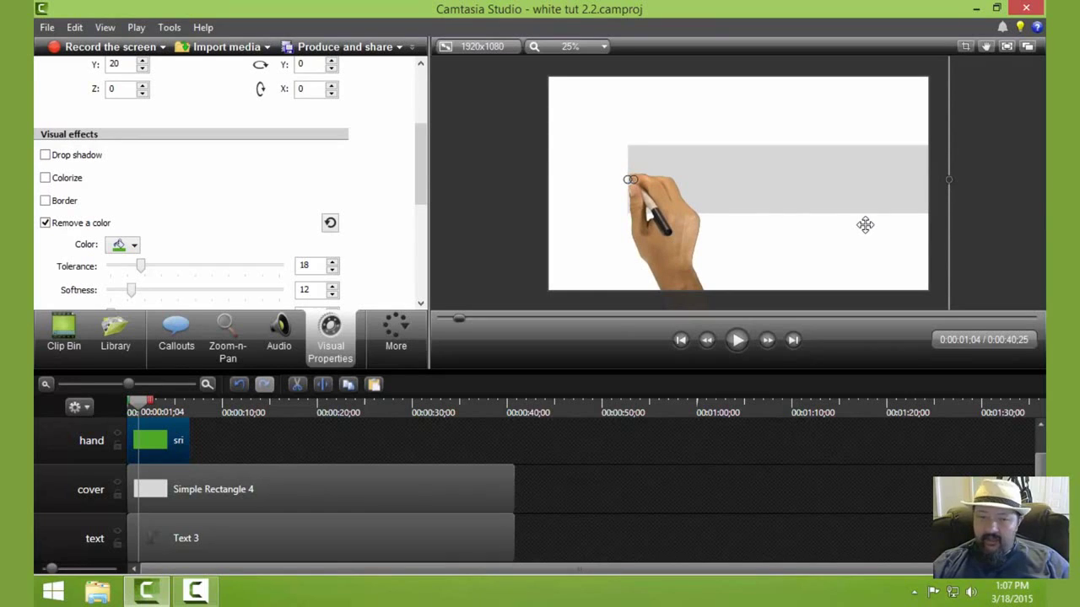
- Turn the cover track off to check the text beneath it, and turn the track back on
{"action": "left_click", "coordinate": [316, 496]}
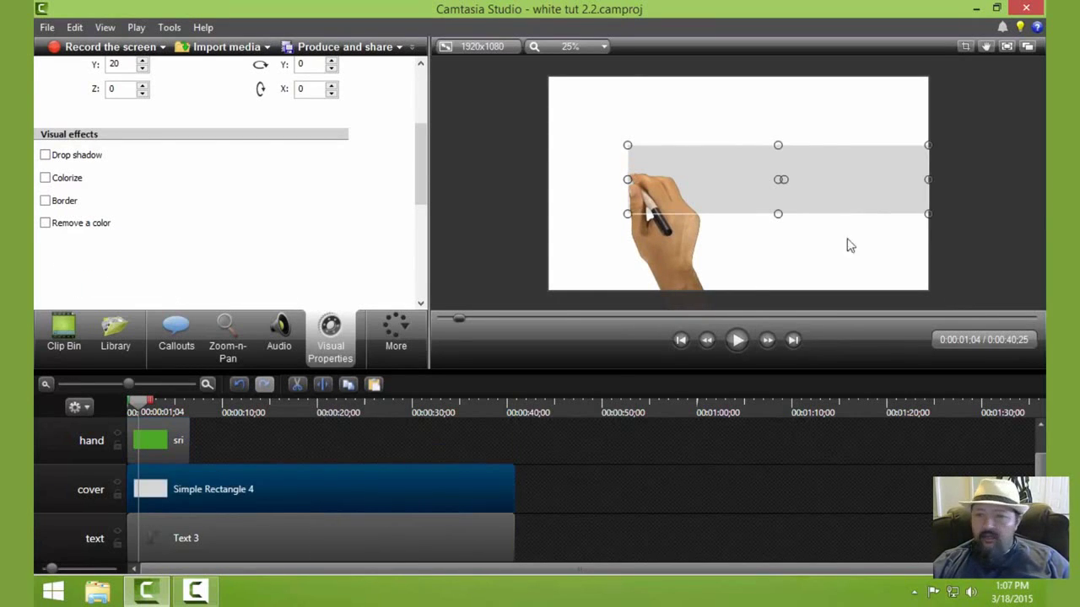
{"action": "left_click", "coordinate": [118, 485]}
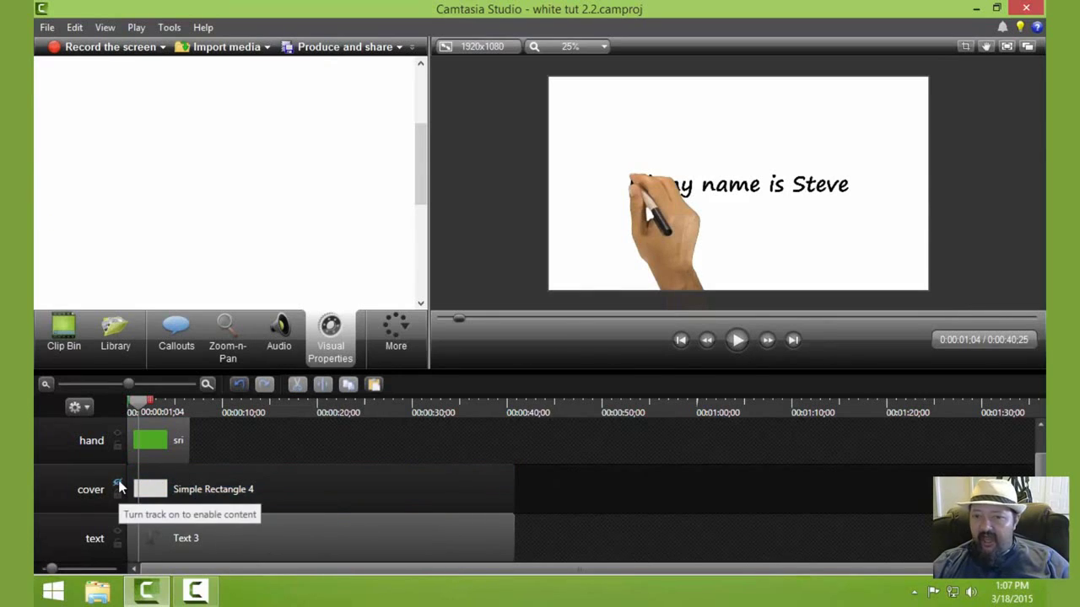
{"action": "left_click", "coordinate": [119, 483]}
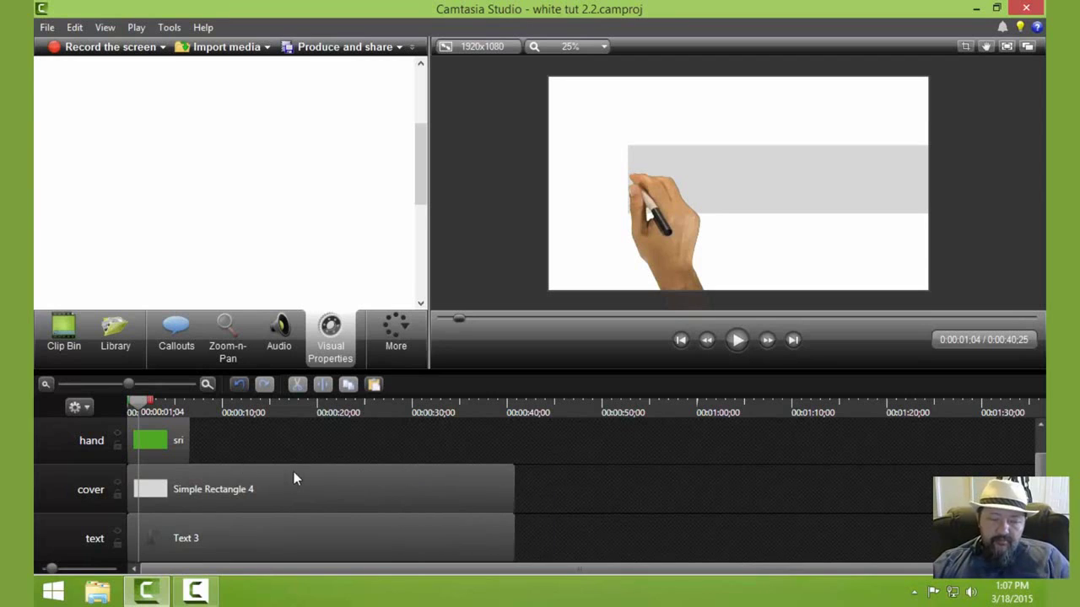
{"action": "left_click", "coordinate": [229, 496]}
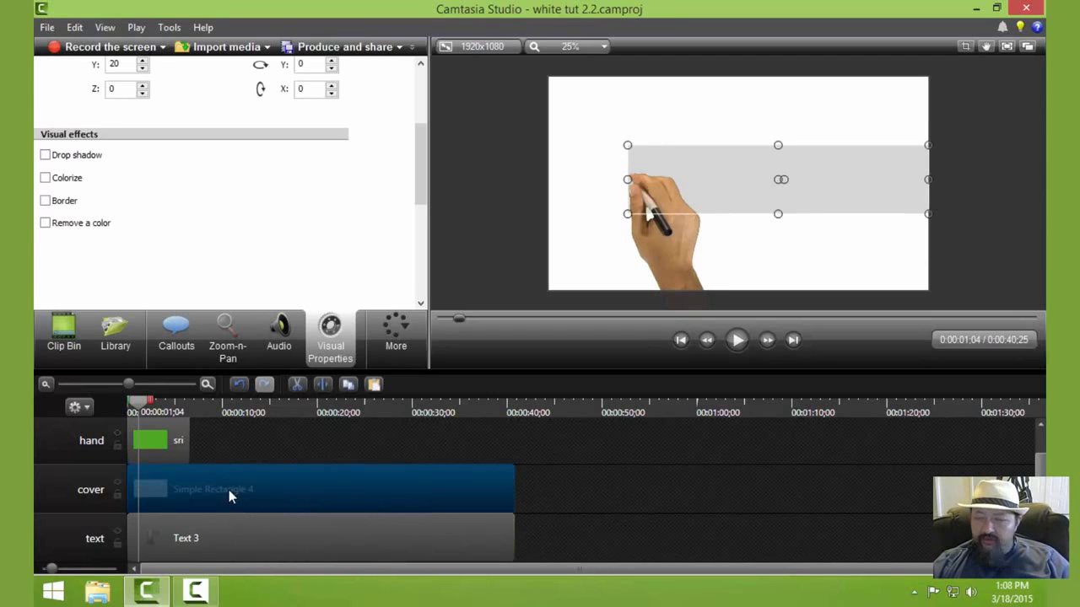
{"action": "left_click", "coordinate": [219, 540]}
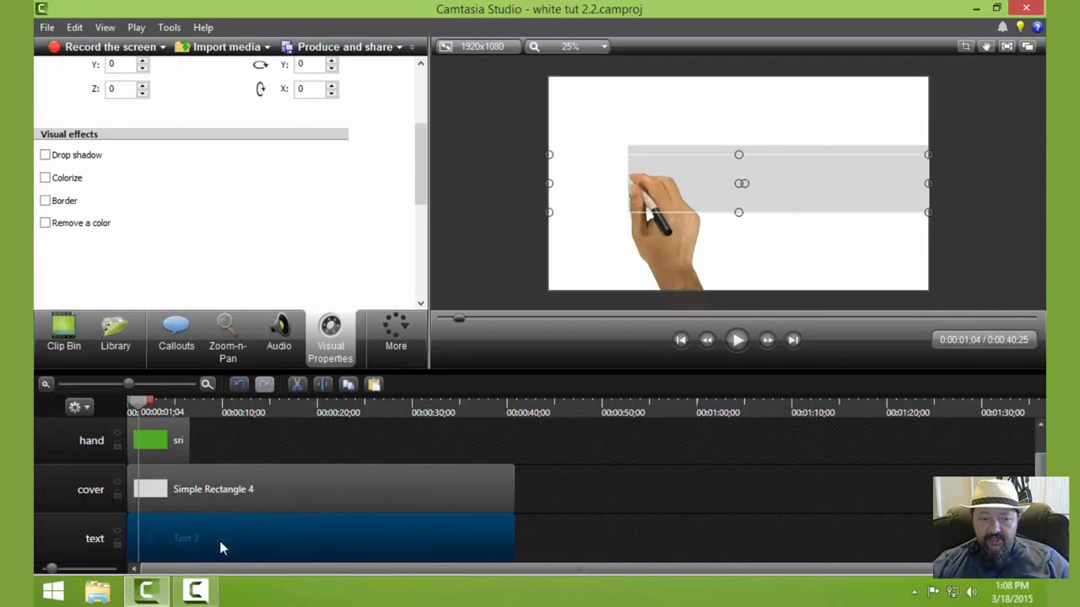
{"action": "left_click", "coordinate": [222, 489]}
{"action": "left_click", "coordinate": [70, 496]}
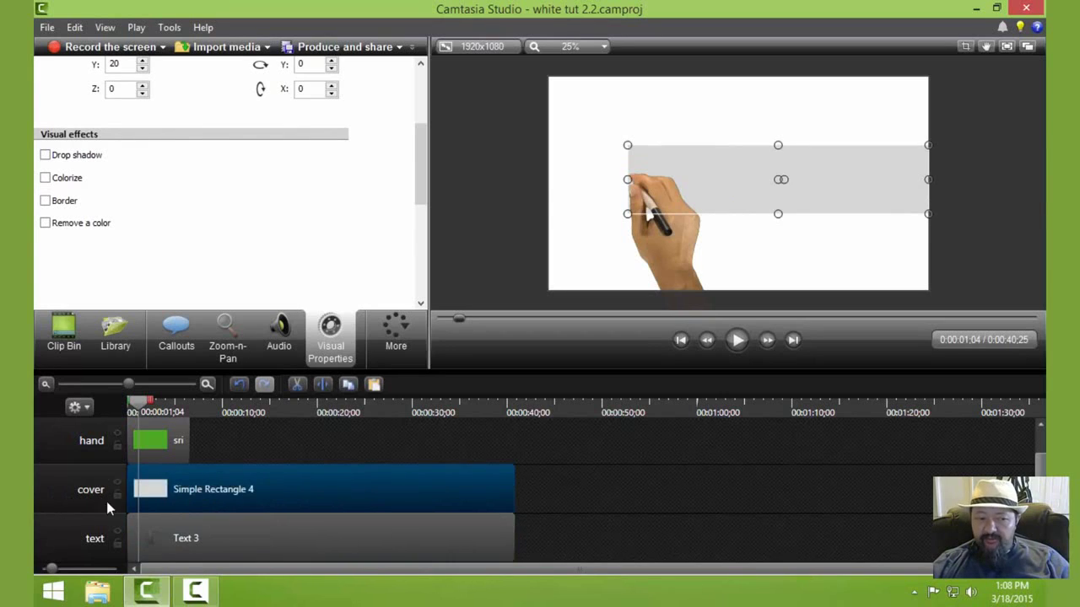
{"action": "left_click", "coordinate": [178, 533]}
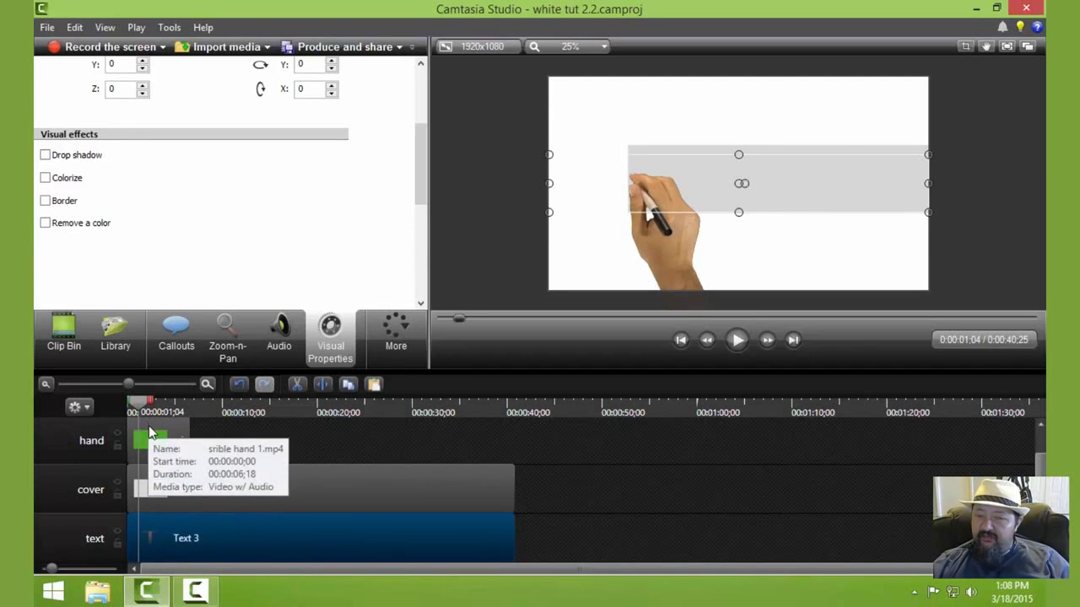
- Select the hand clip and return the playhead to the start of the timeline
{"action": "left_click", "coordinate": [150, 433]}
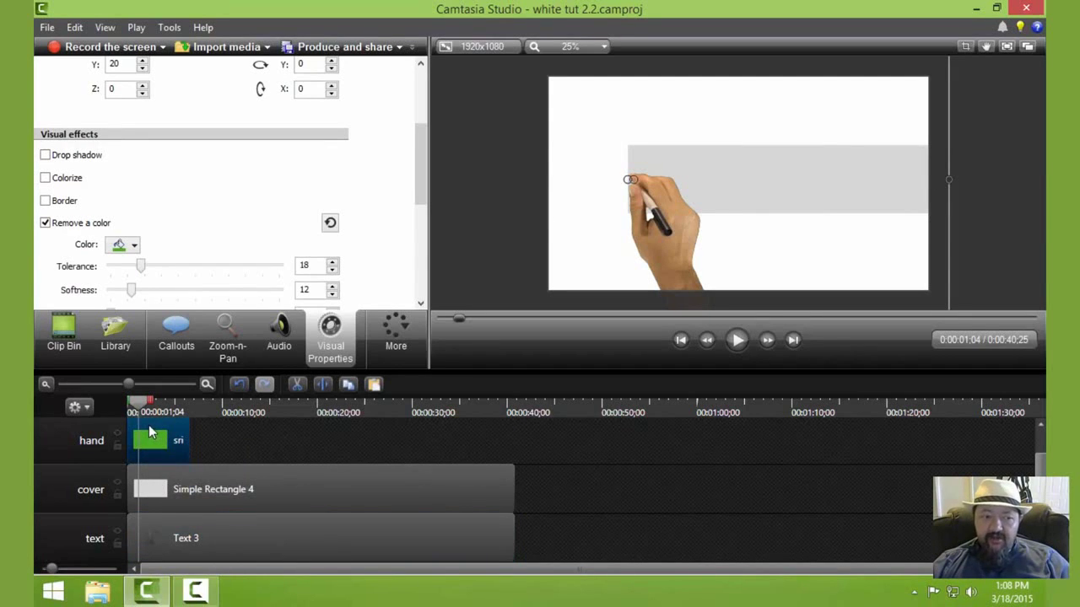
{"action": "mouse_move", "coordinate": [139, 411]}
{"action": "left_mouse_down"}
{"action": "mouse_move", "coordinate": [197, 410]}
{"action": "mouse_move", "coordinate": [142, 414]}
{"action": "mouse_move", "coordinate": [178, 421]}
{"action": "mouse_move", "coordinate": [189, 417]}
{"action": "mouse_move", "coordinate": [128, 410]}
{"action": "left_mouse_up"}
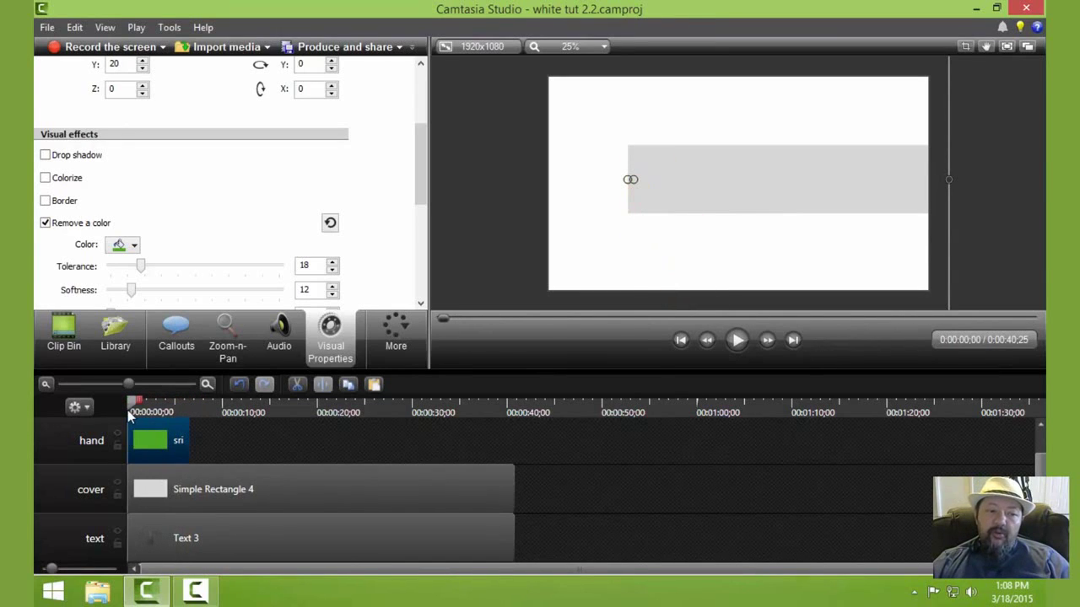
- Add an animation to the cover clip and move it away from the clip's start
{"action": "left_click", "coordinate": [177, 495]}
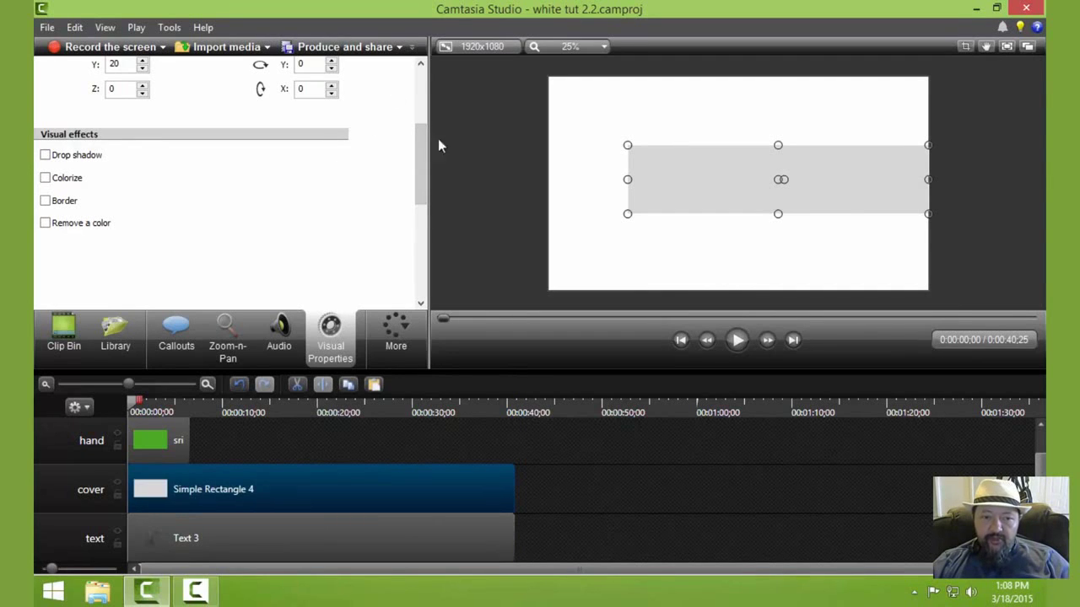
{"action": "left_click_drag", "start_coordinate": [423, 186], "coordinate": [432, 104]}
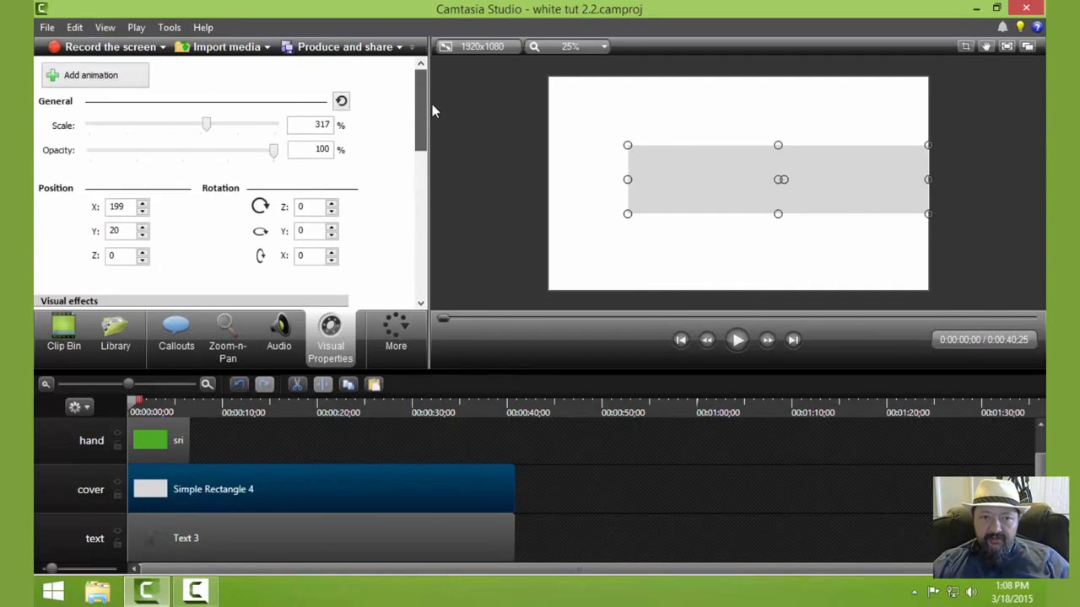
{"action": "left_click", "coordinate": [109, 75]}
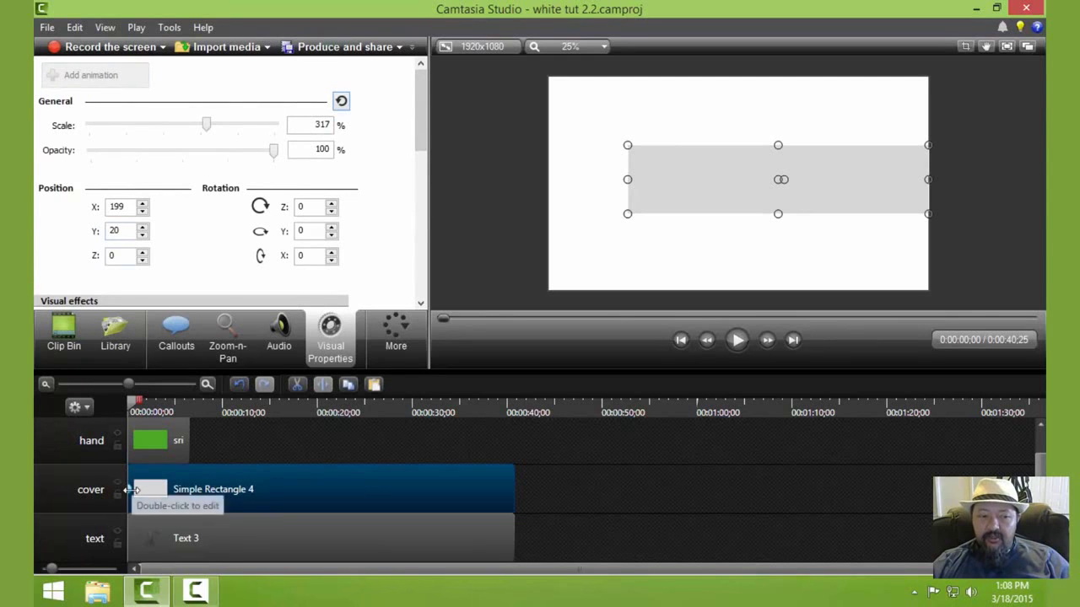
{"action": "left_click_drag", "start_coordinate": [133, 489], "coordinate": [189, 497]}
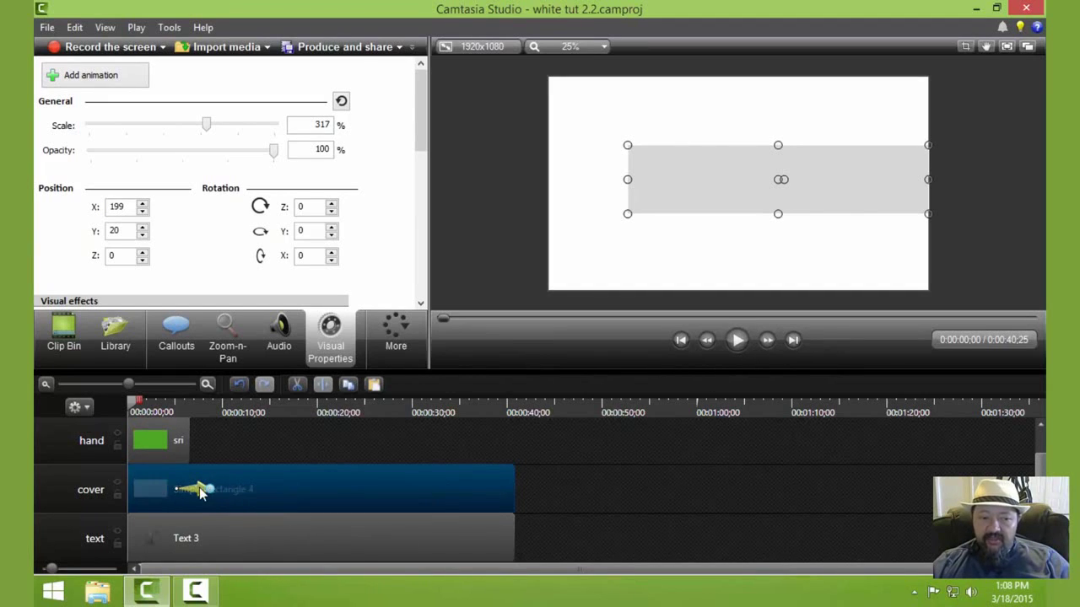
- Step through the frames to set the playhead at 0:00:00;25, where the hand's pen begins writing
{"action": "left_click", "coordinate": [768, 342]}
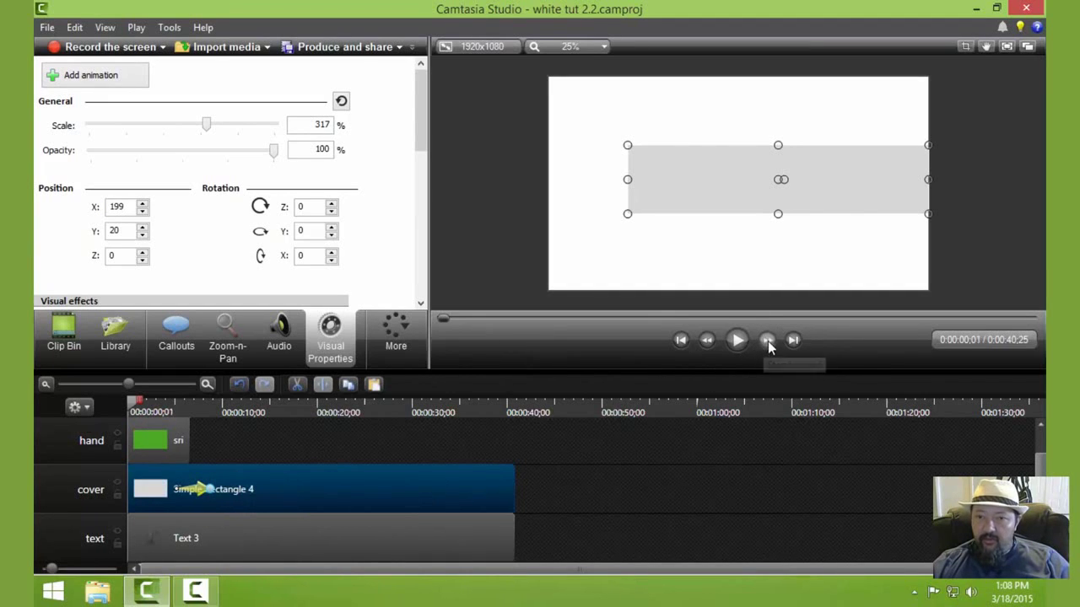
{"action": "left_click", "coordinate": [768, 341]}
{"action": "left_click", "coordinate": [768, 342]}
{"action": "left_click", "coordinate": [767, 342]}
{"action": "left_click", "coordinate": [767, 341]}
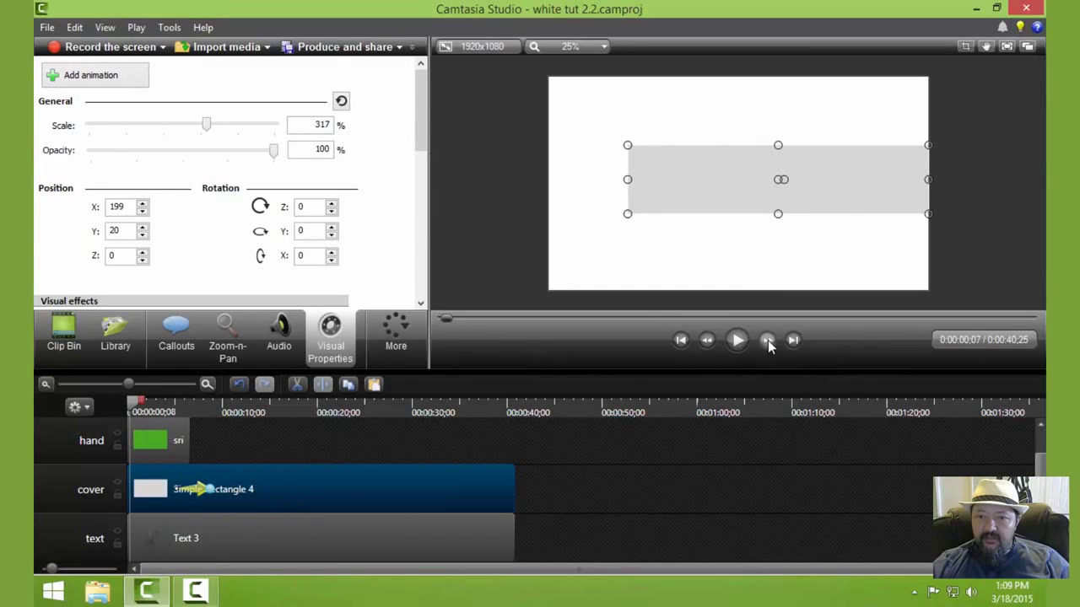
{"action": "left_click", "coordinate": [768, 342]}
{"action": "left_click", "coordinate": [768, 342]}
{"action": "left_click", "coordinate": [767, 341]}
{"action": "left_click", "coordinate": [768, 342]}
{"action": "left_click", "coordinate": [768, 342]}
{"action": "left_click", "coordinate": [768, 342]}
{"action": "left_click", "coordinate": [768, 342]}
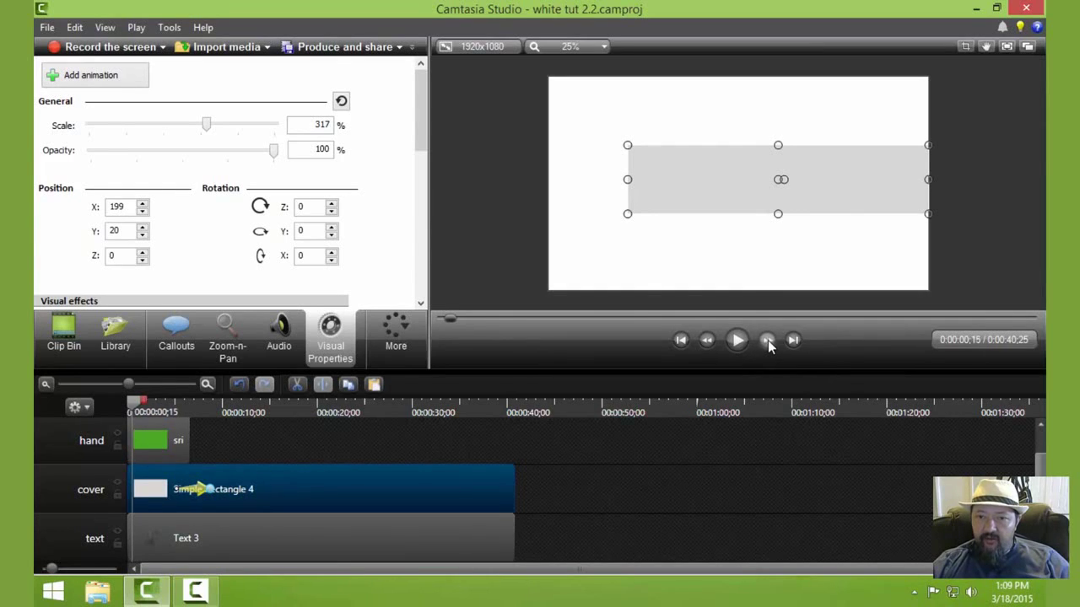
{"action": "left_click", "coordinate": [767, 342]}
{"action": "left_click", "coordinate": [768, 342]}
{"action": "left_click", "coordinate": [768, 341]}
{"action": "left_click", "coordinate": [767, 342]}
{"action": "left_click", "coordinate": [767, 341]}
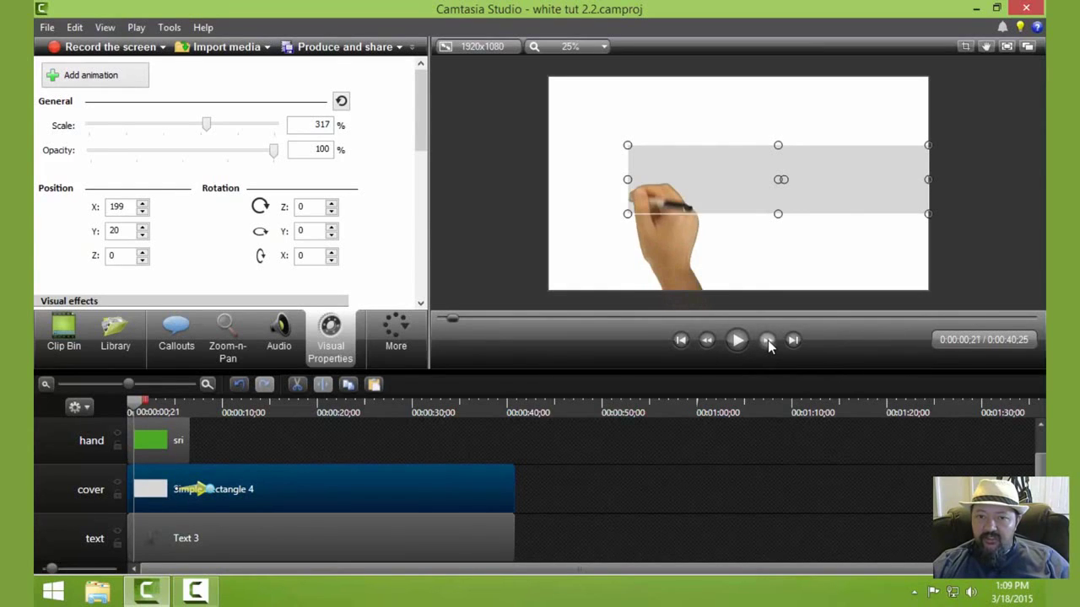
{"action": "left_click", "coordinate": [768, 342]}
{"action": "left_click", "coordinate": [768, 341]}
{"action": "left_click", "coordinate": [768, 341]}
{"action": "left_click", "coordinate": [767, 341]}
{"action": "left_click", "coordinate": [768, 342]}
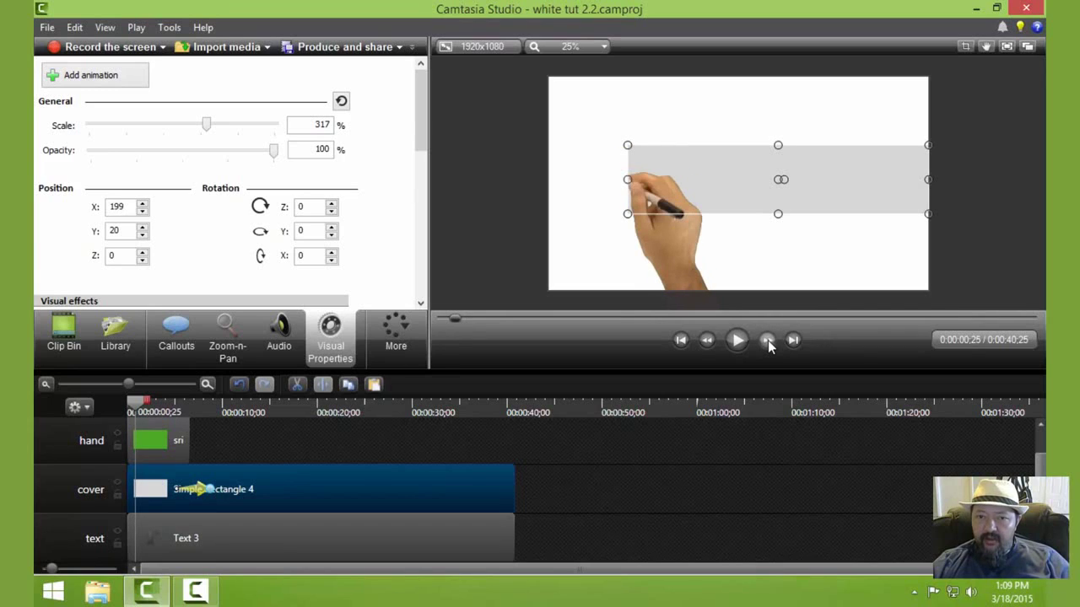
{"action": "left_click", "coordinate": [708, 341]}
{"action": "left_click", "coordinate": [707, 341]}
{"action": "left_click", "coordinate": [707, 341]}
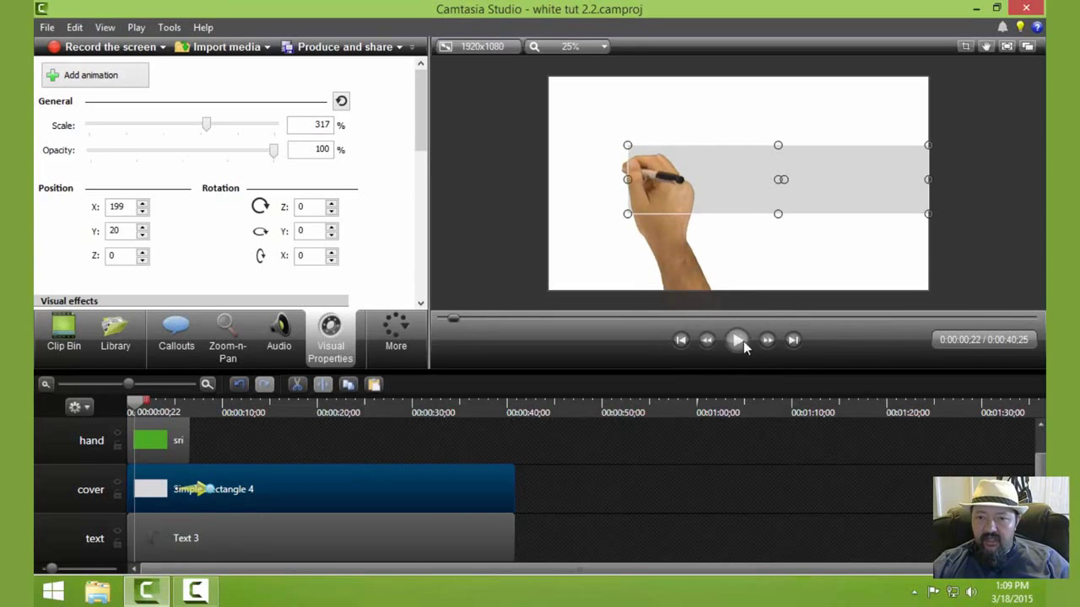
{"action": "left_click", "coordinate": [768, 341]}
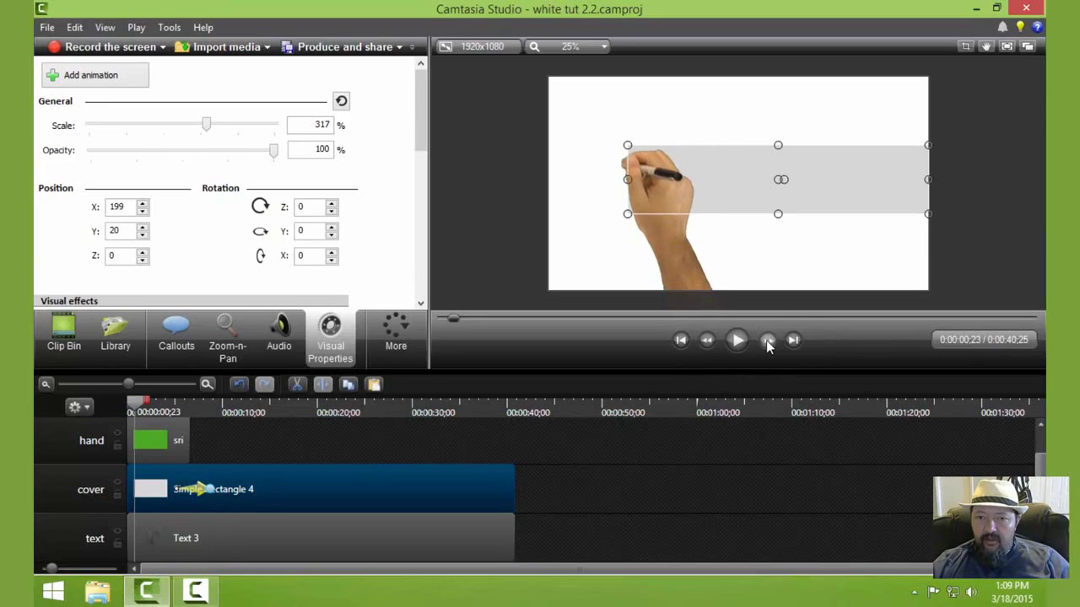
{"action": "left_click", "coordinate": [768, 341]}
{"action": "left_click", "coordinate": [767, 341]}
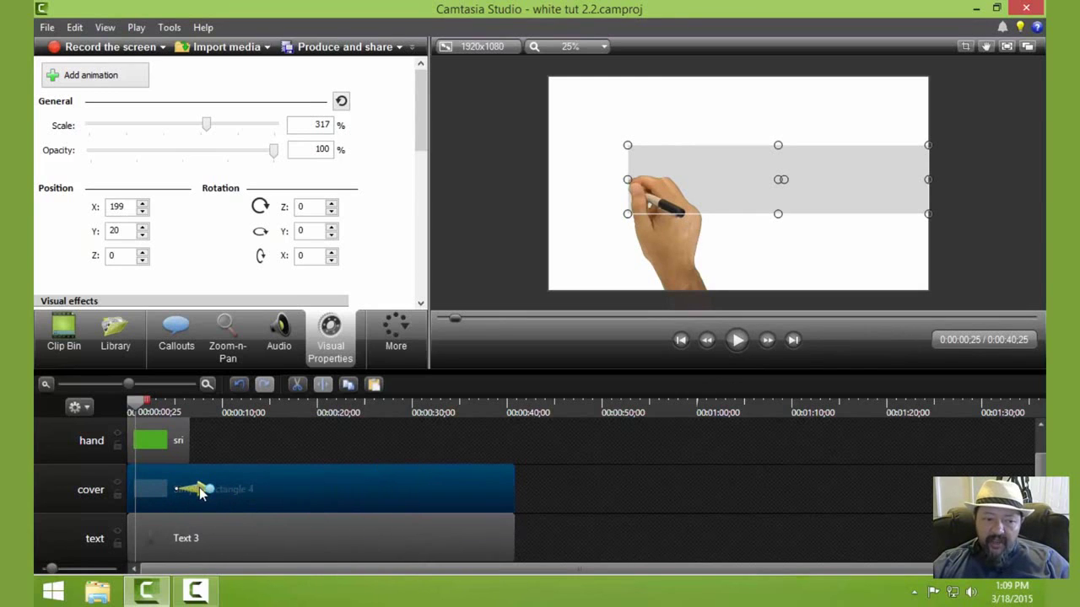
- Move the cover's animation so it starts at 0:00:00;29, and adjust its duration to about 3 seconds
{"action": "left_click_drag", "start_coordinate": [197, 491], "coordinate": [159, 493]}
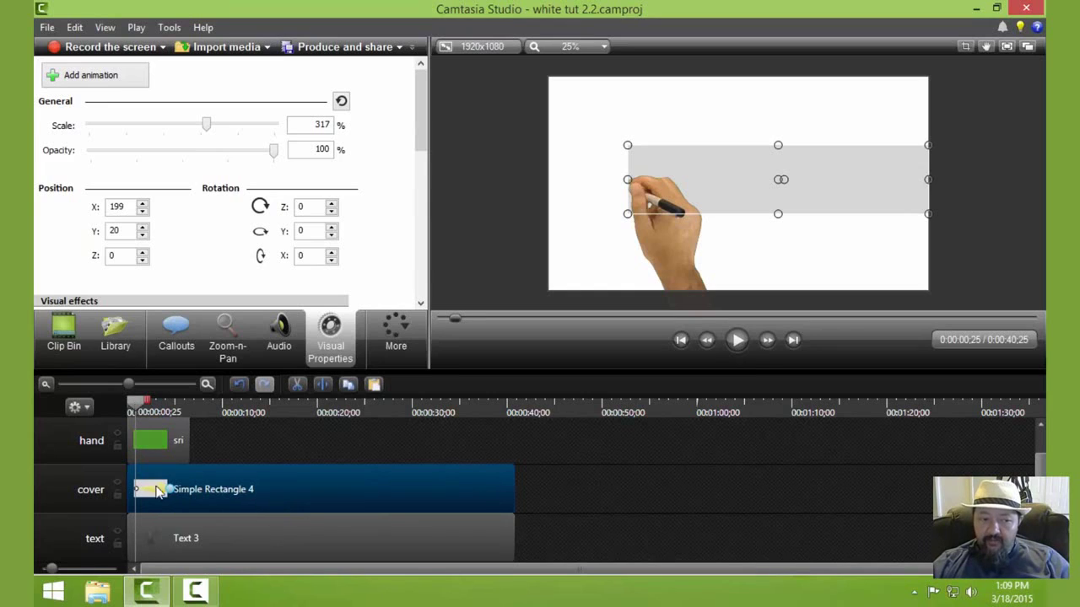
{"action": "mouse_move", "coordinate": [136, 398]}
{"action": "left_mouse_down"}
{"action": "mouse_move", "coordinate": [128, 405]}
{"action": "mouse_move", "coordinate": [139, 403]}
{"action": "left_mouse_up"}
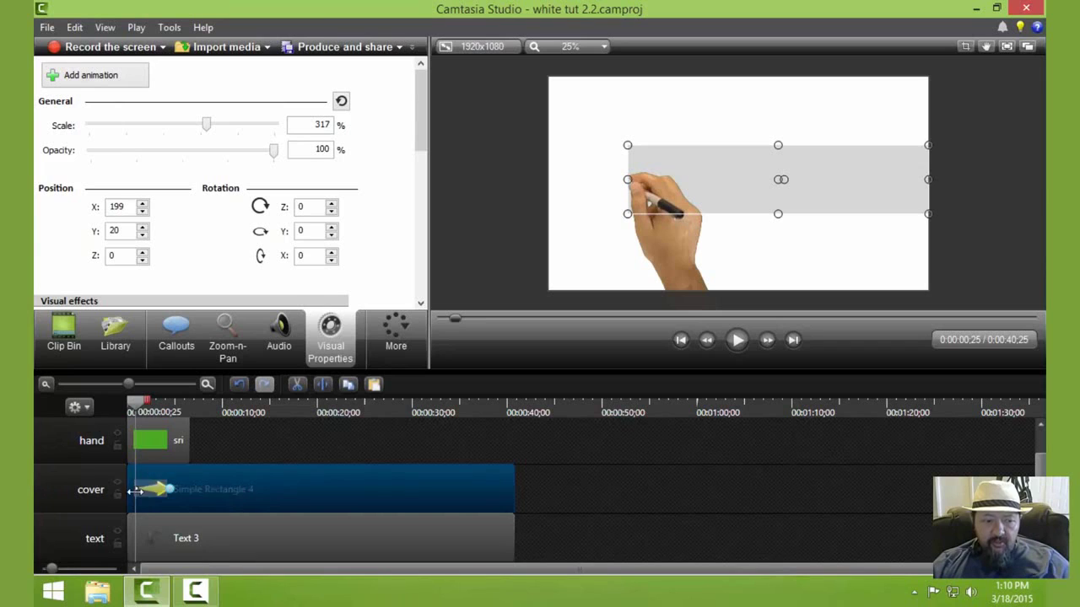
{"action": "left_click", "coordinate": [134, 404]}
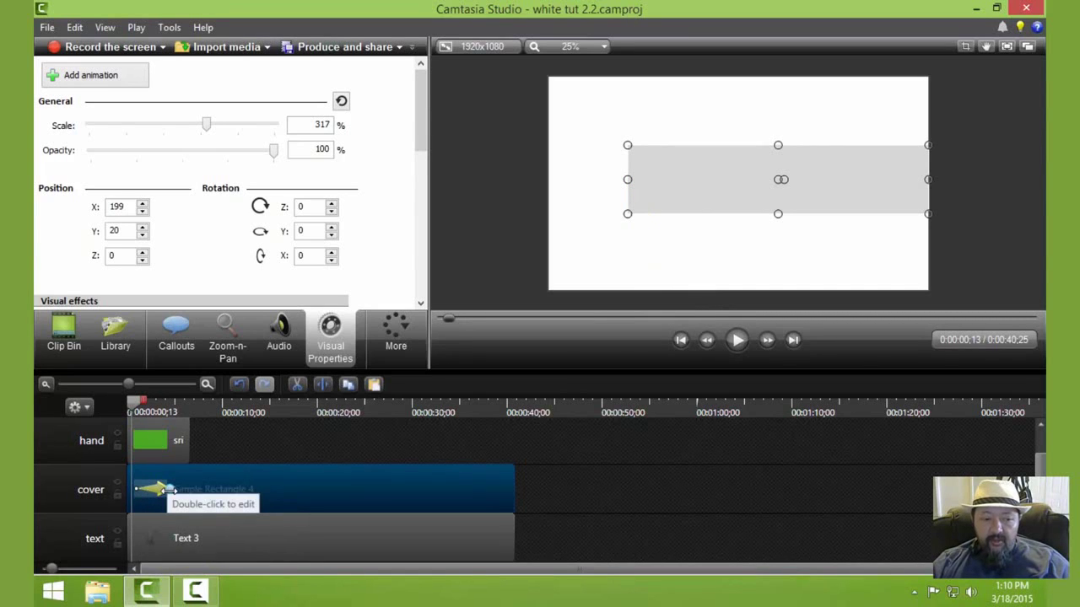
{"action": "left_click_drag", "start_coordinate": [167, 489], "coordinate": [171, 489]}
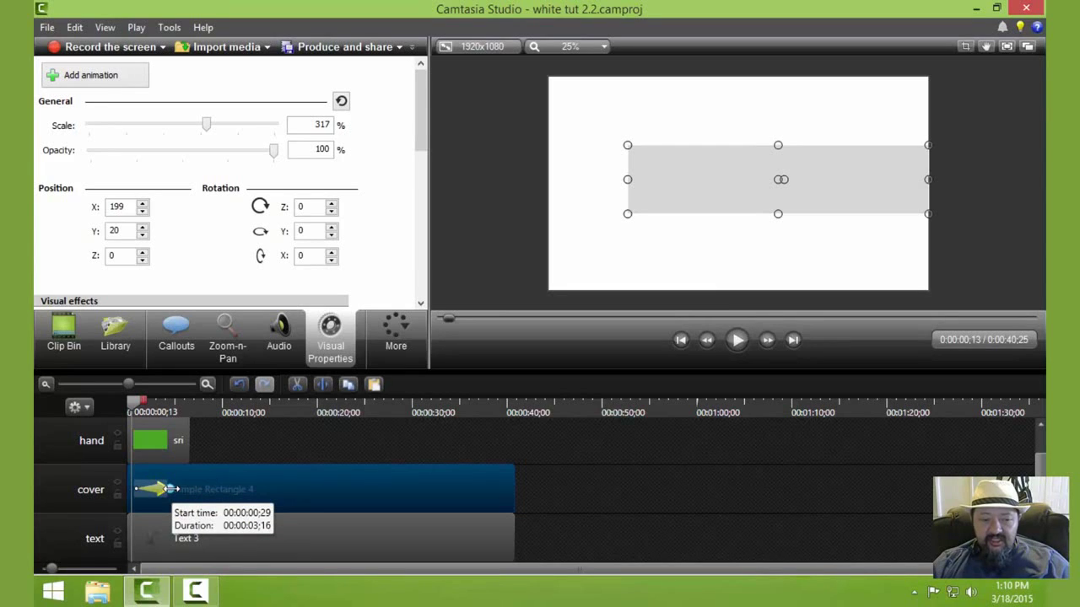
{"action": "left_click_drag", "start_coordinate": [171, 489], "coordinate": [168, 489]}
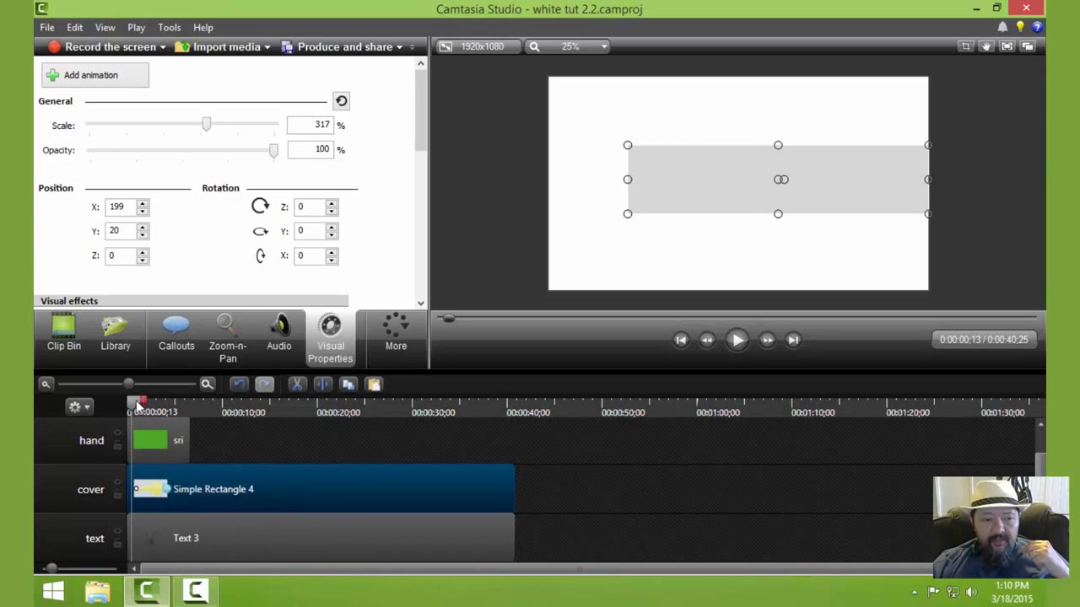
- At 0:00:04;28, past the cover's animation, set the cover's X position to 1322 so the whole text is revealed
{"action": "left_click_drag", "start_coordinate": [132, 403], "coordinate": [167, 410]}
{"action": "left_click_drag", "start_coordinate": [178, 411], "coordinate": [175, 411]}
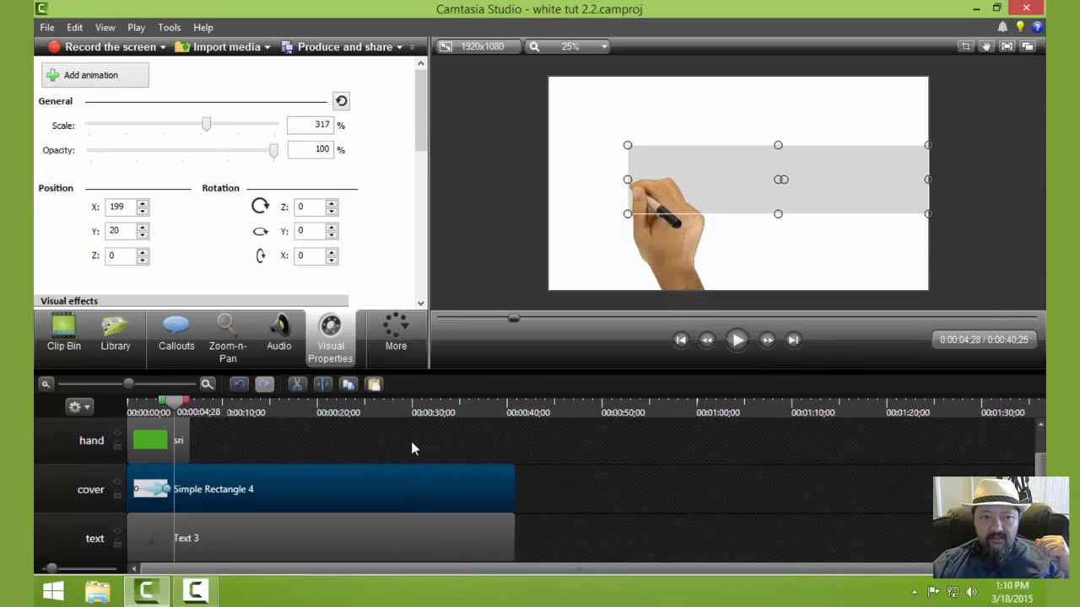
{"action": "scroll", "coordinate": [422, 110], "scroll_direction": "down", "scroll_amount": 1}
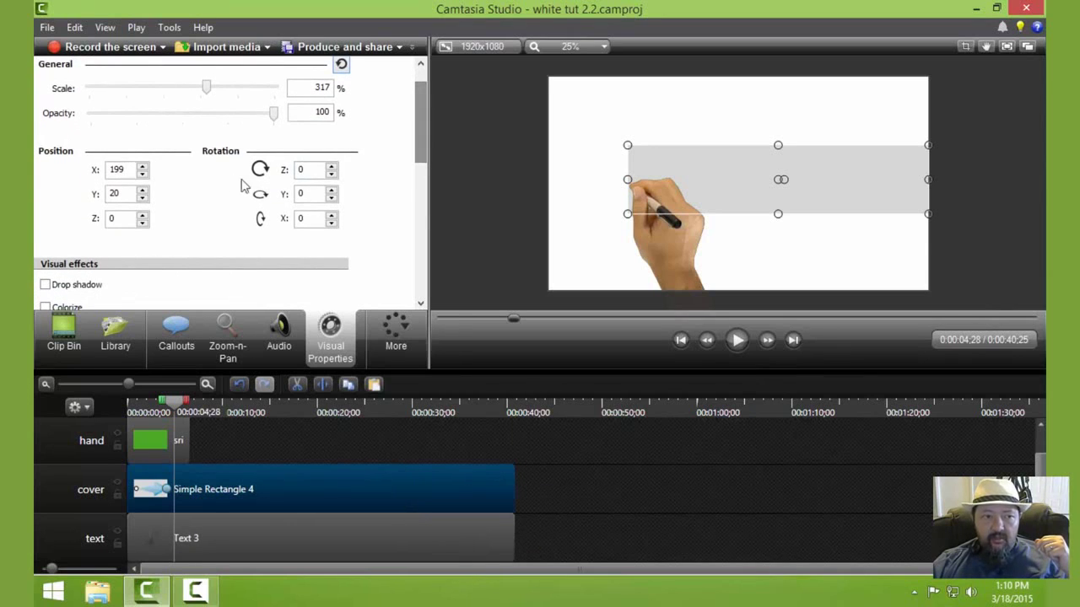
{"action": "left_click", "coordinate": [143, 166]}
{"action": "mouse_move", "coordinate": [143, 169]}
{"action": "left_mouse_down"}
{"action": "mouse_move", "coordinate": [116, 175]}
{"action": "mouse_move", "coordinate": [142, 169]}
{"action": "left_mouse_up"}
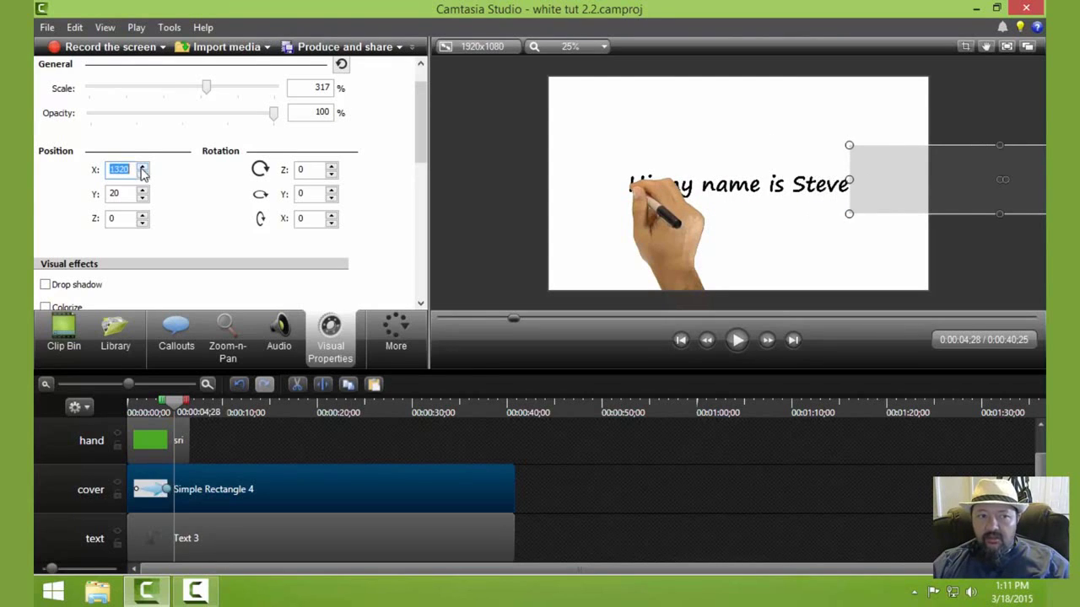
{"action": "left_click_drag", "start_coordinate": [143, 169], "coordinate": [142, 170]}
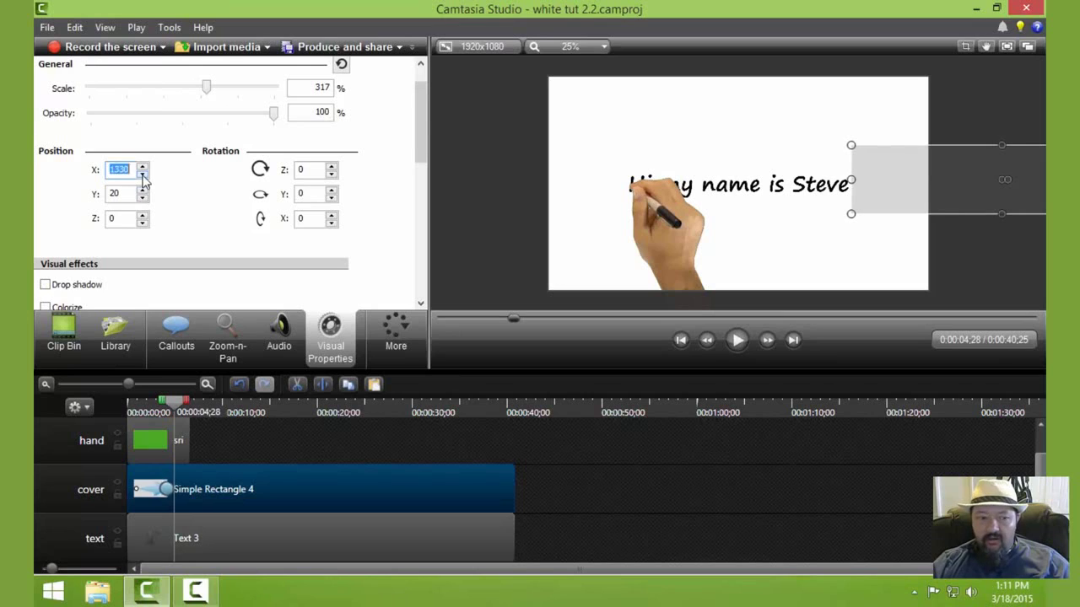
{"action": "left_click_drag", "start_coordinate": [142, 174], "coordinate": [142, 173]}
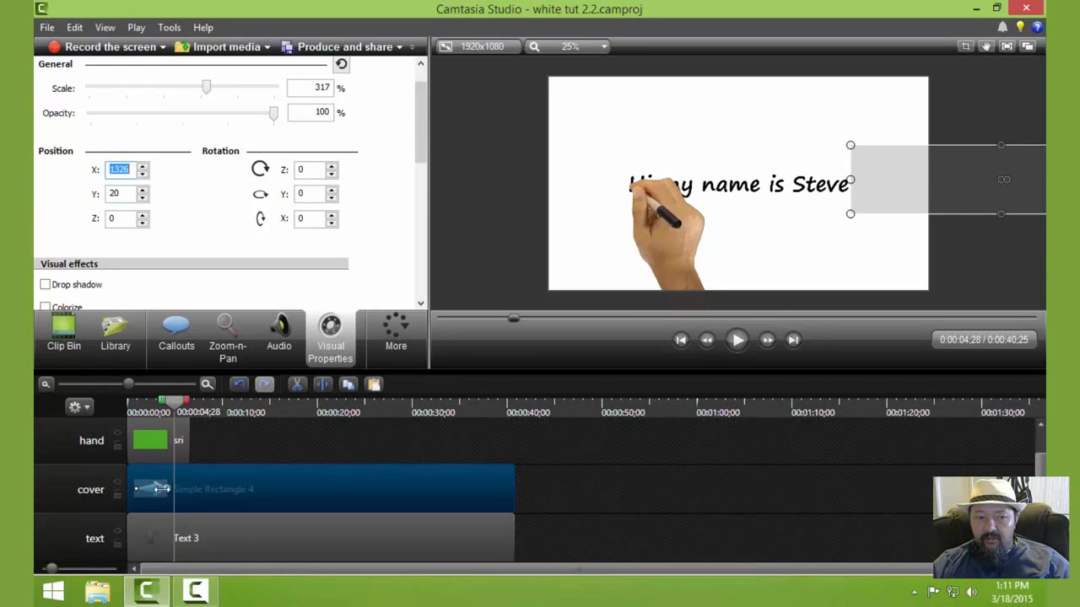
{"action": "left_click", "coordinate": [143, 174]}
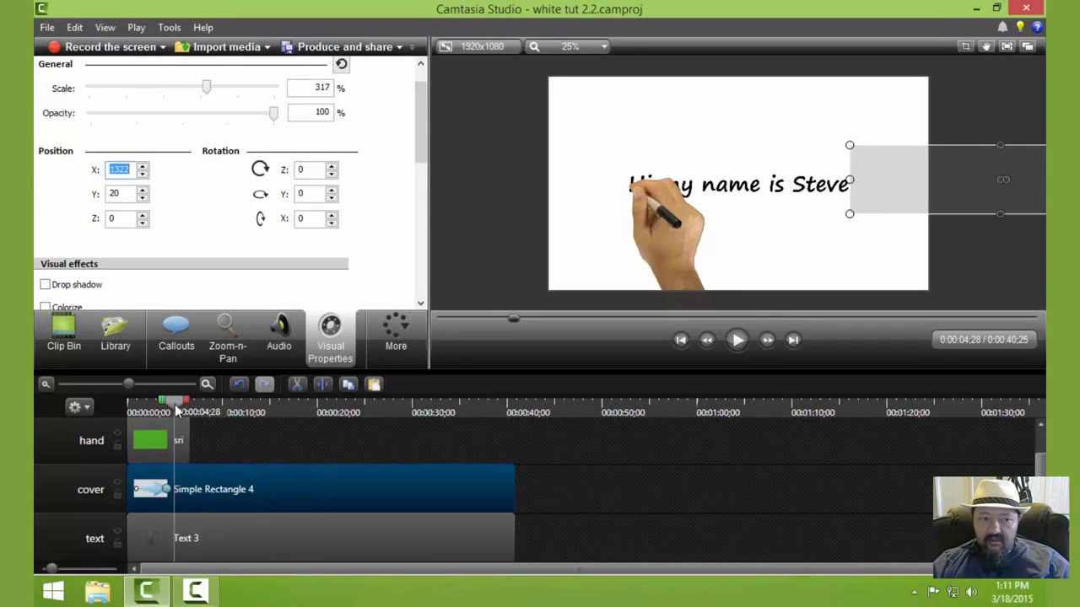
- Turn the hand track off and play the cover's animation from the start of the timeline
{"action": "left_click_drag", "start_coordinate": [175, 408], "coordinate": [132, 408]}
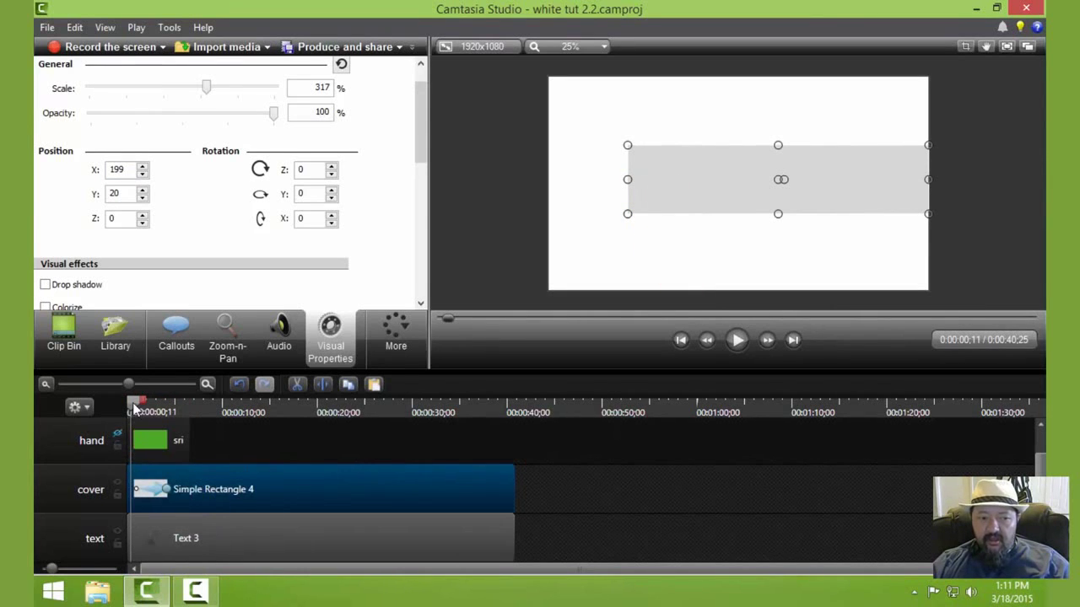
{"action": "left_click", "coordinate": [133, 409]}
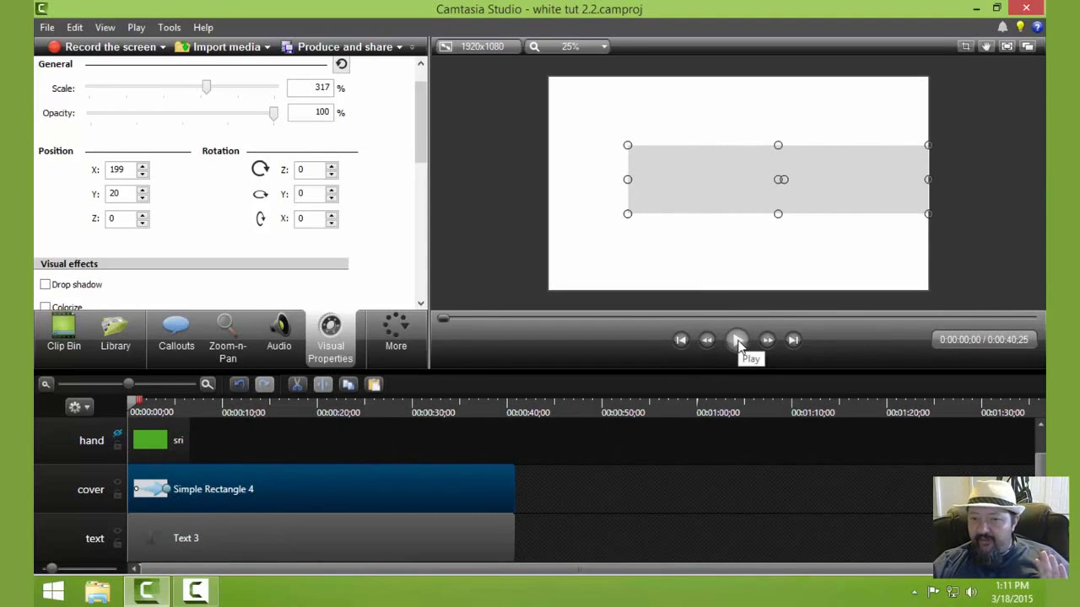
{"action": "left_click", "coordinate": [737, 340]}
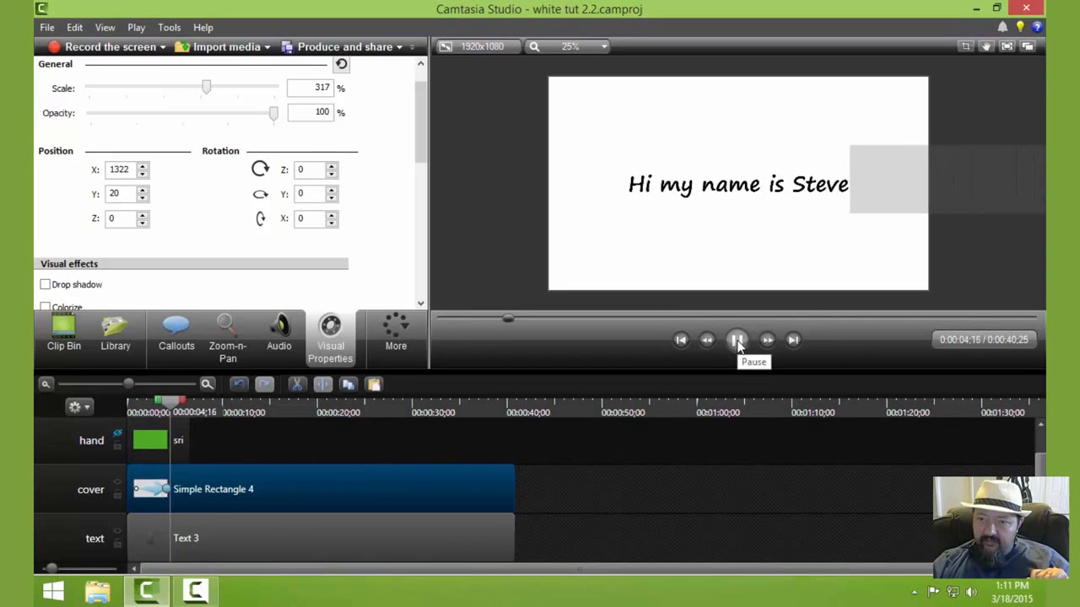
{"action": "left_click", "coordinate": [737, 340]}
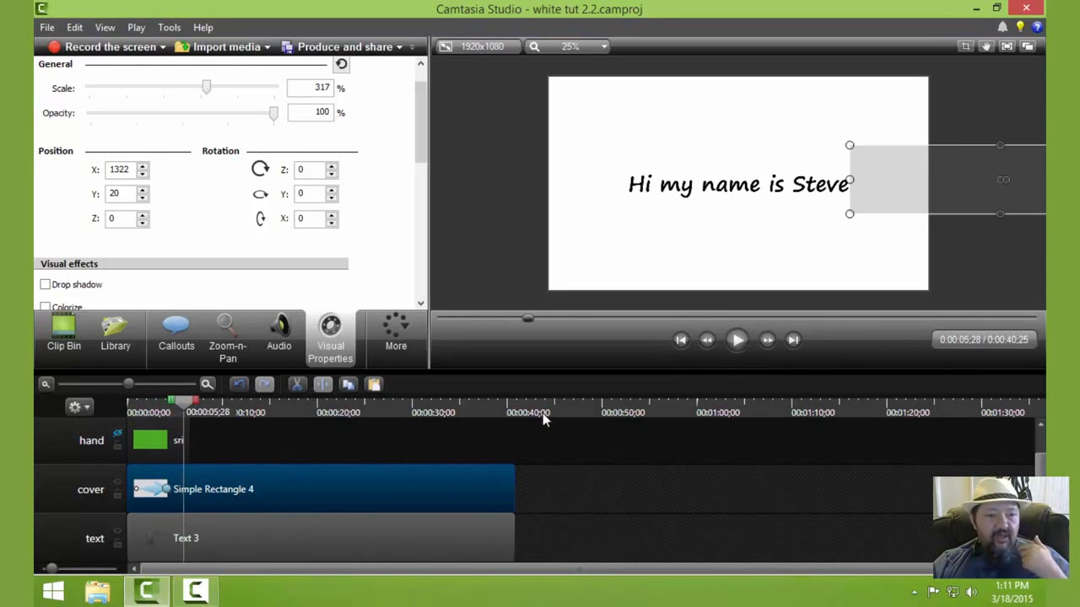
- Set the playhead to 0:00:00;29 at the start of the cover's animation, and turn the hand track back on
{"action": "left_click_drag", "start_coordinate": [187, 407], "coordinate": [137, 400]}
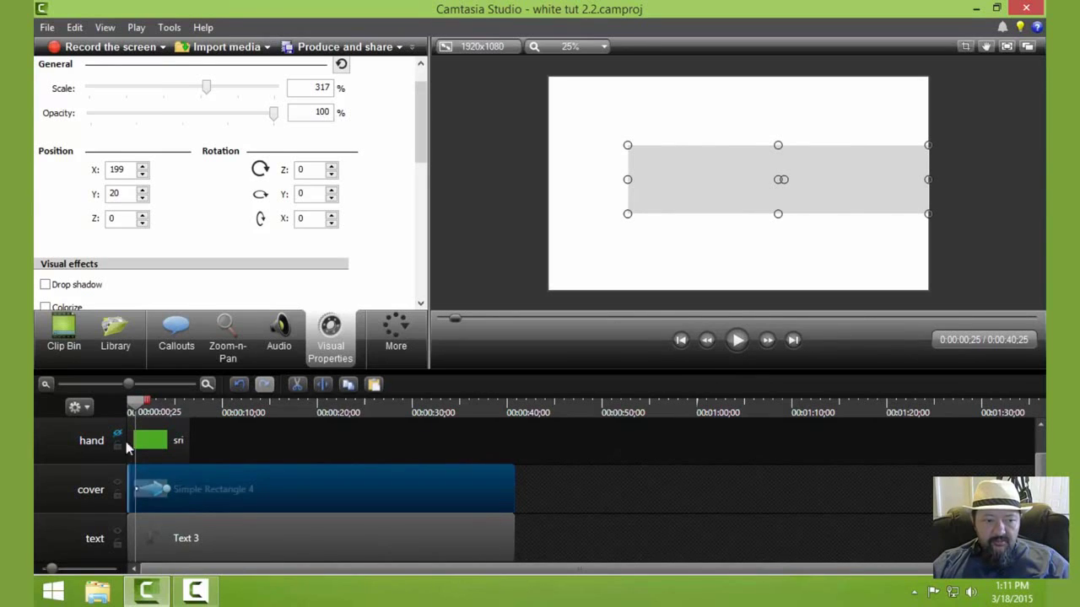
{"action": "left_click_drag", "start_coordinate": [129, 385], "coordinate": [142, 388]}
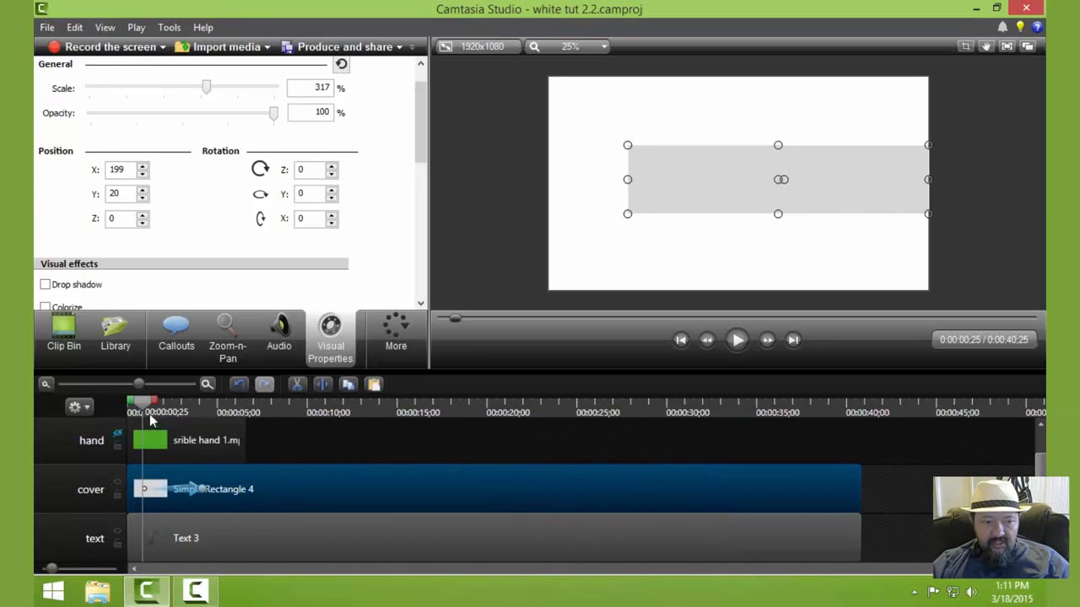
{"action": "left_click", "coordinate": [148, 408]}
{"action": "left_click_drag", "start_coordinate": [147, 408], "coordinate": [189, 446]}
{"action": "left_click", "coordinate": [117, 435]}
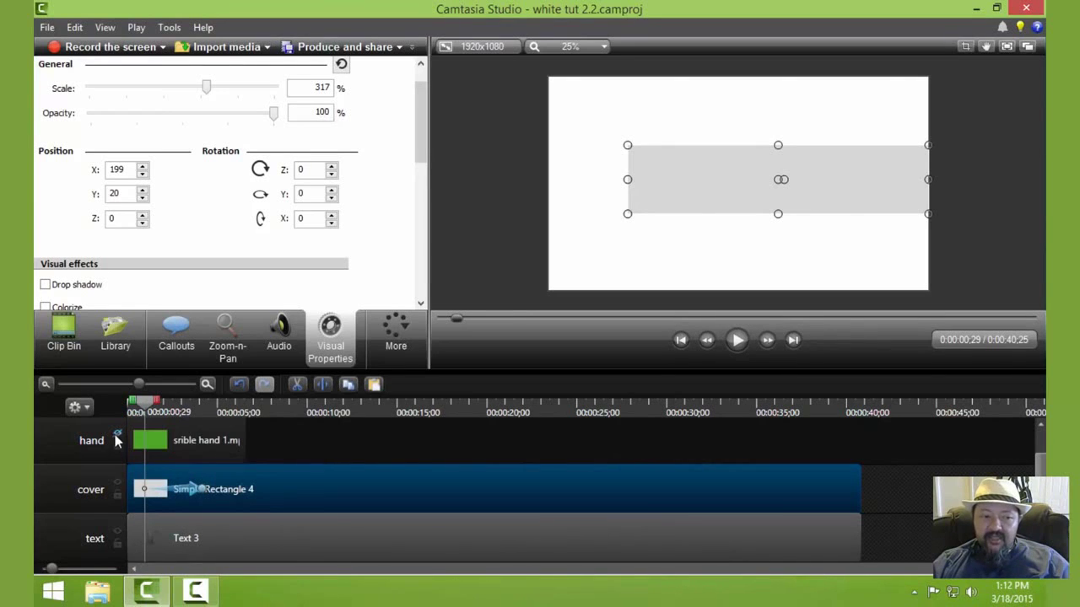
- Add an animation to the hand clip and align its start with the cover's animation at 0:00:00;28
{"action": "left_click", "coordinate": [196, 442]}
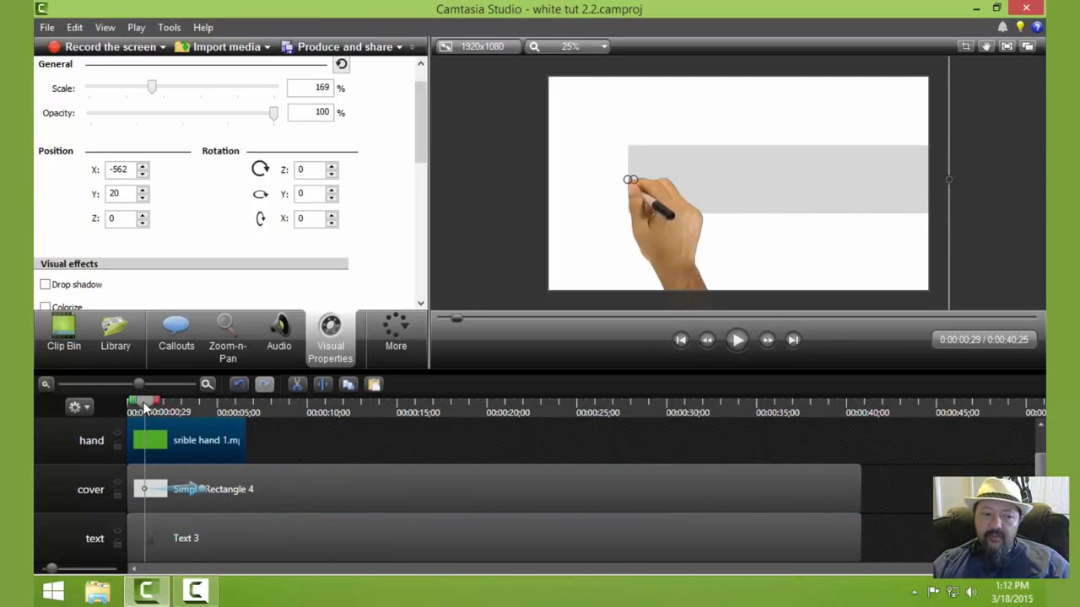
{"action": "mouse_move", "coordinate": [143, 408]}
{"action": "left_mouse_down"}
{"action": "mouse_move", "coordinate": [130, 409]}
{"action": "mouse_move", "coordinate": [145, 405]}
{"action": "left_mouse_up"}
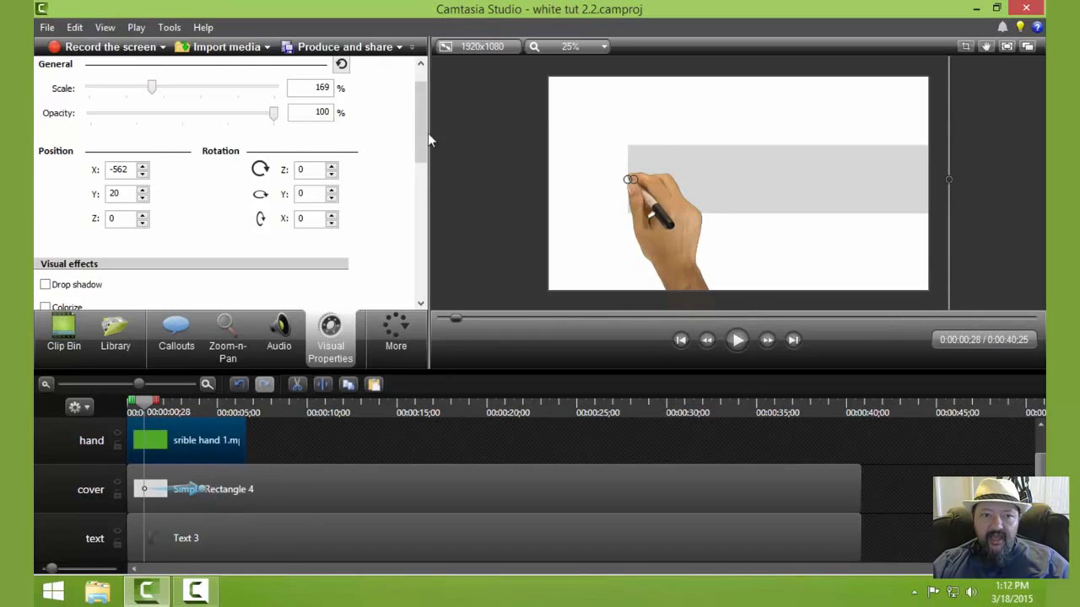
{"action": "scroll", "coordinate": [403, 82], "scroll_direction": "up", "scroll_amount": 1}
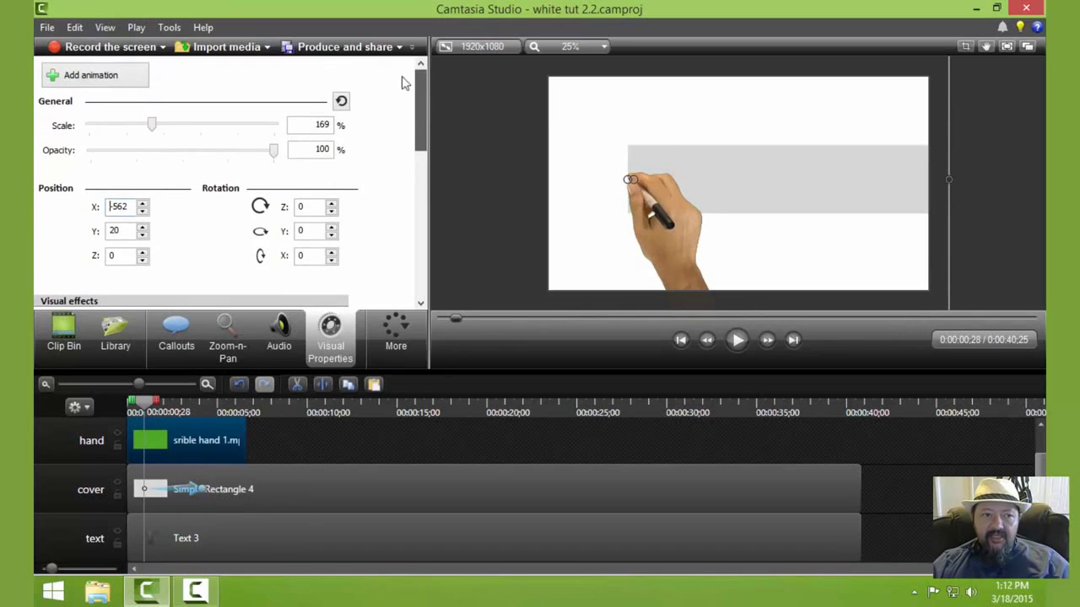
{"action": "left_click", "coordinate": [110, 83]}
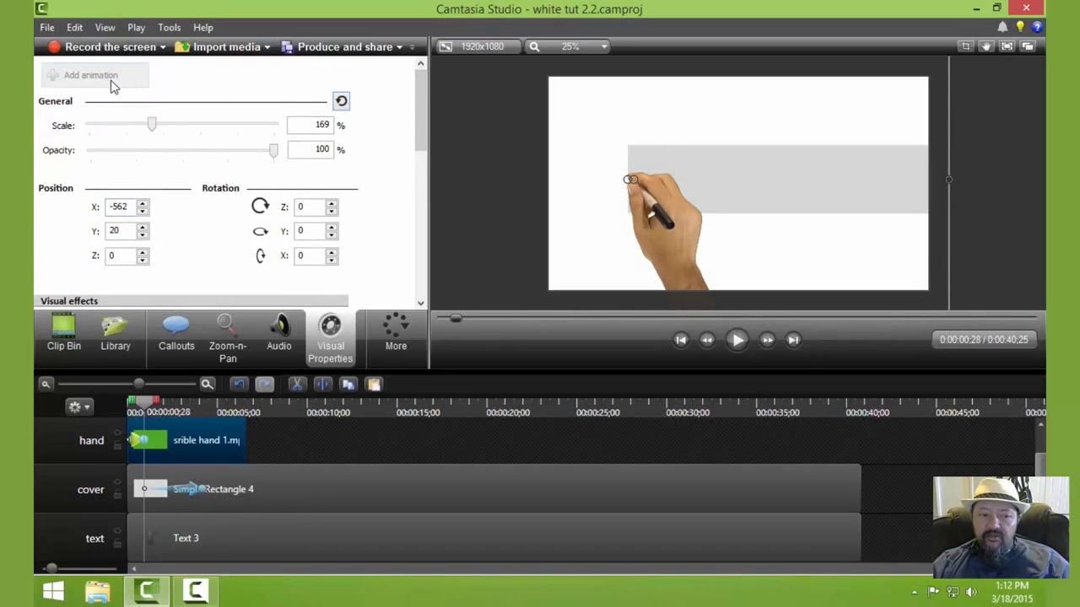
{"action": "left_click", "coordinate": [137, 443]}
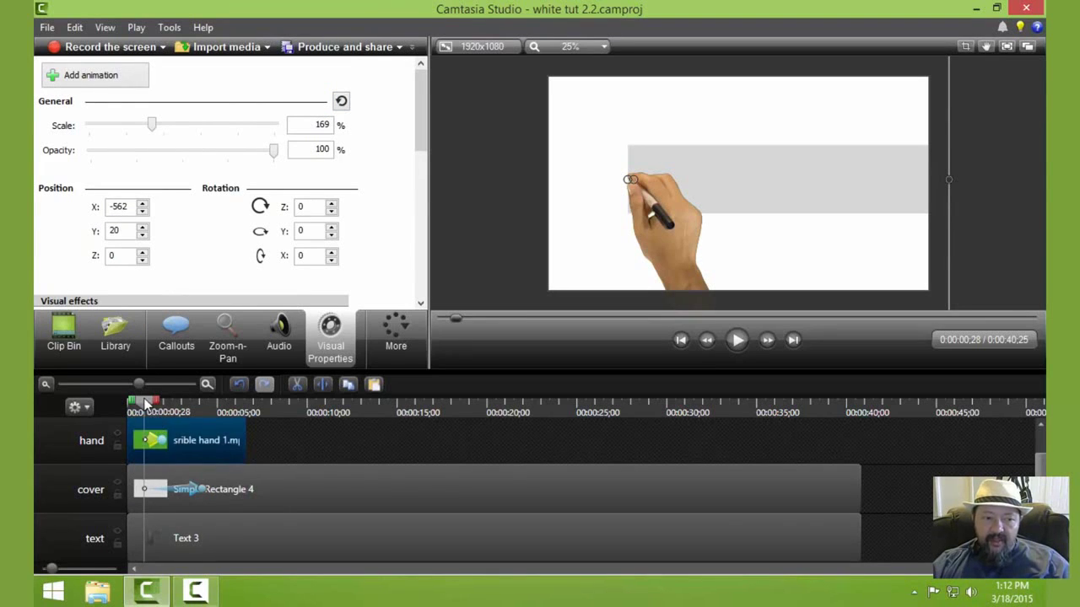
- Extend the hand clip's animation so that its end lines up with the end of the cover's animation
{"action": "left_click_drag", "start_coordinate": [145, 404], "coordinate": [208, 408]}
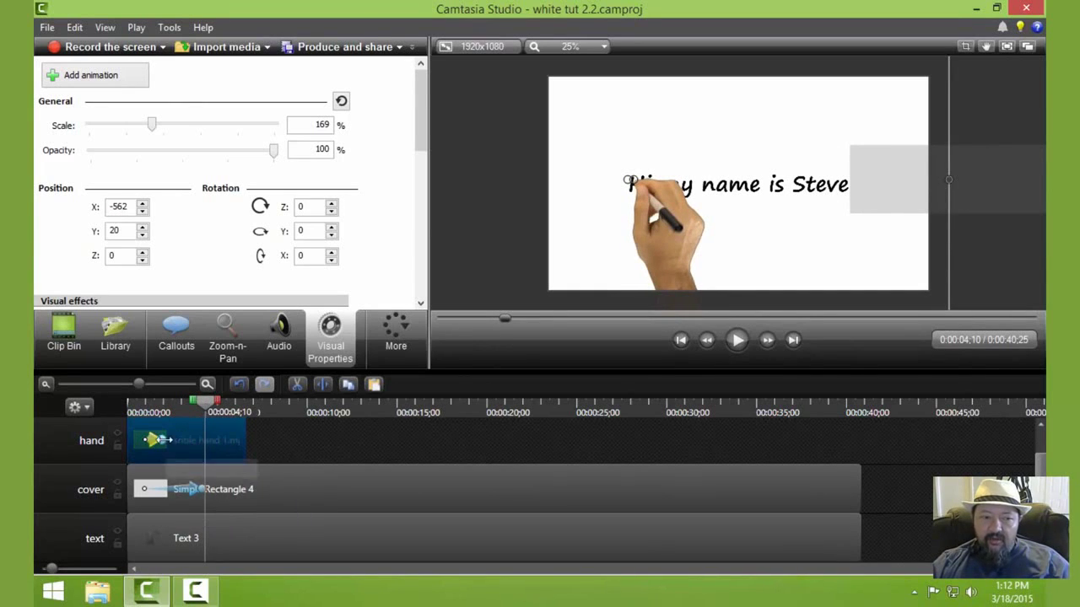
{"action": "left_click_drag", "start_coordinate": [175, 441], "coordinate": [201, 440]}
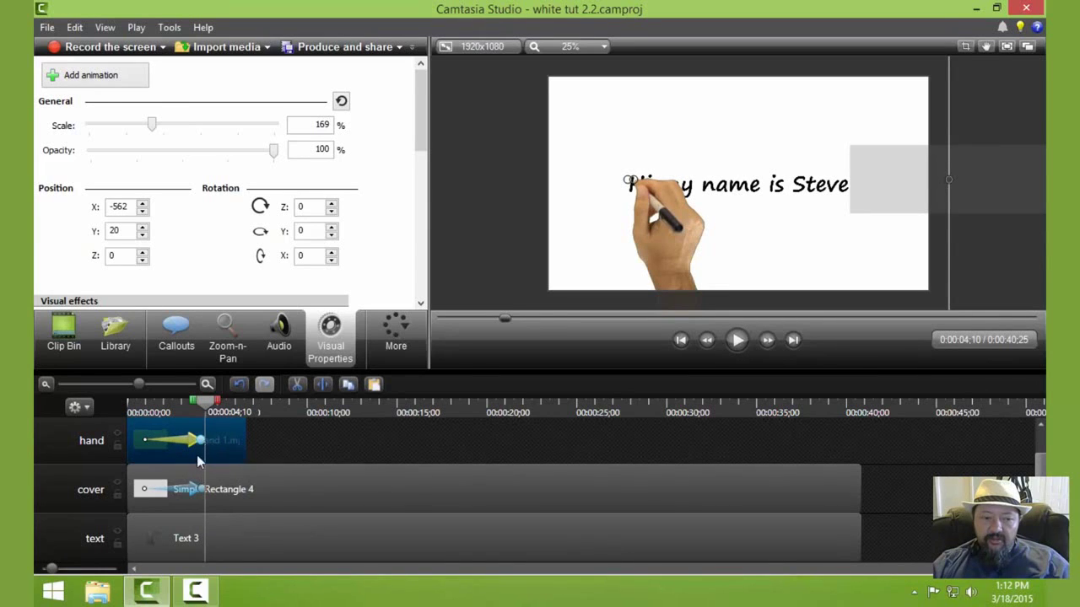
{"action": "left_click", "coordinate": [199, 489]}
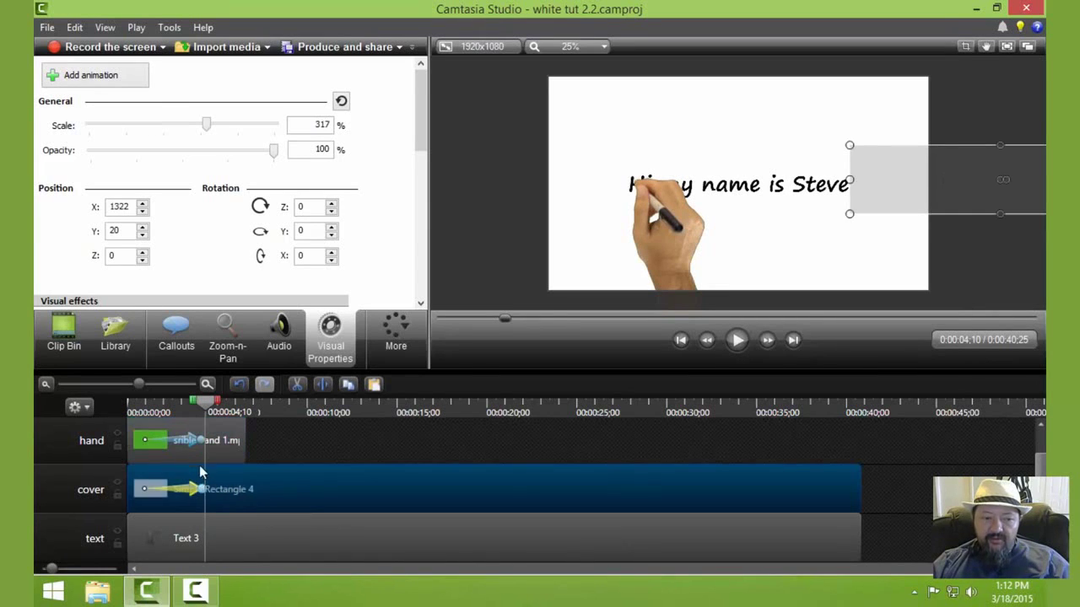
{"action": "left_click", "coordinate": [202, 440]}
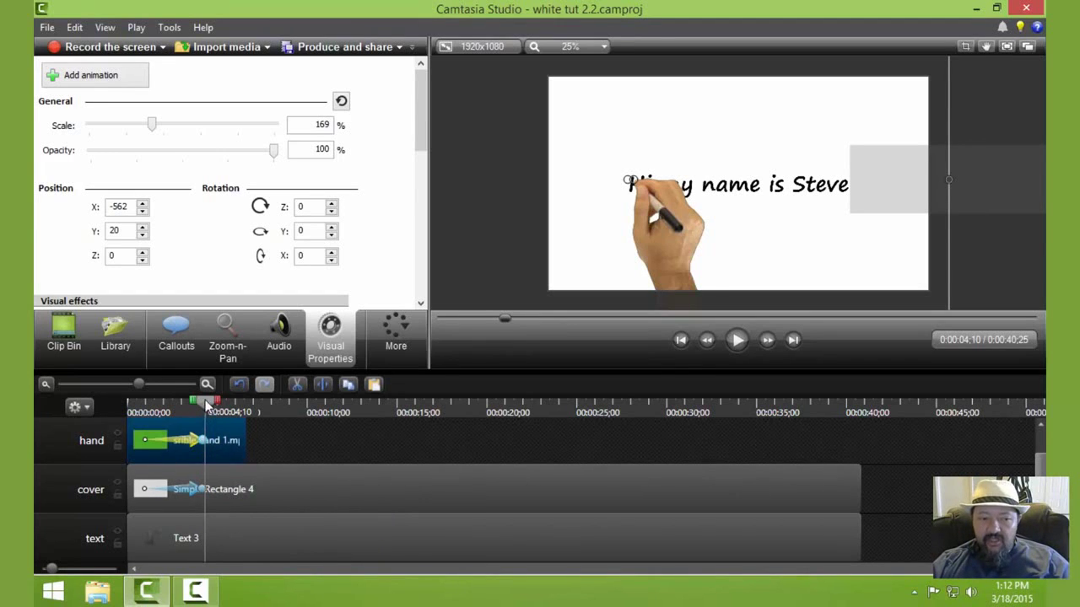
- At 0:00:04;22, past the hand's animation, set the hand's X position to 535 so the pen reaches the end of the text
{"action": "left_click_drag", "start_coordinate": [205, 403], "coordinate": [214, 409]}
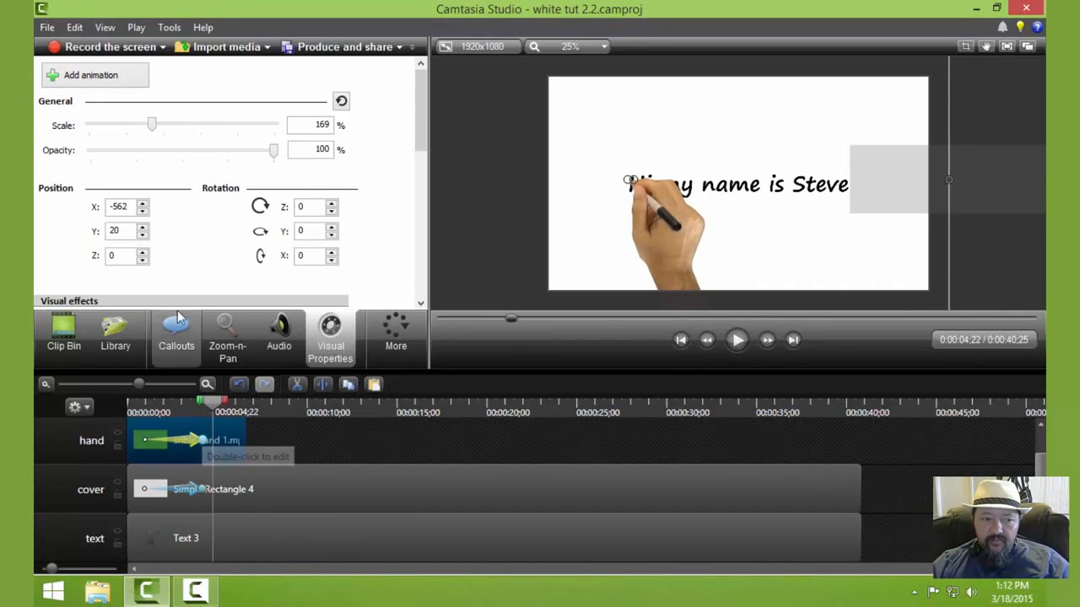
{"action": "left_click", "coordinate": [142, 204]}
{"action": "left_click", "coordinate": [143, 204]}
{"action": "left_click", "coordinate": [143, 204]}
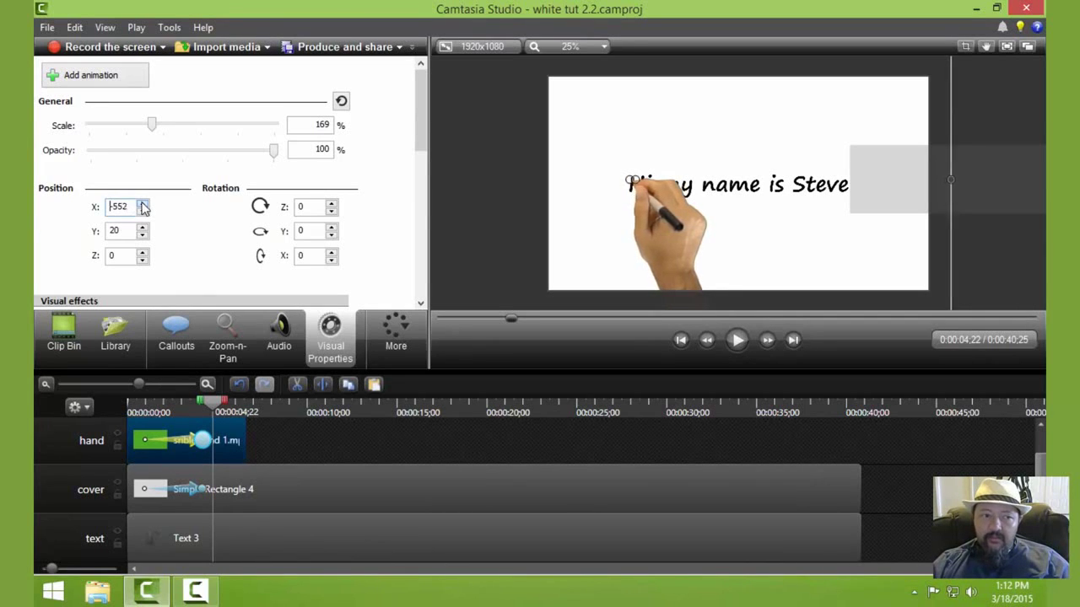
{"action": "left_click", "coordinate": [143, 204]}
{"action": "left_click_drag", "start_coordinate": [142, 205], "coordinate": [143, 206]}
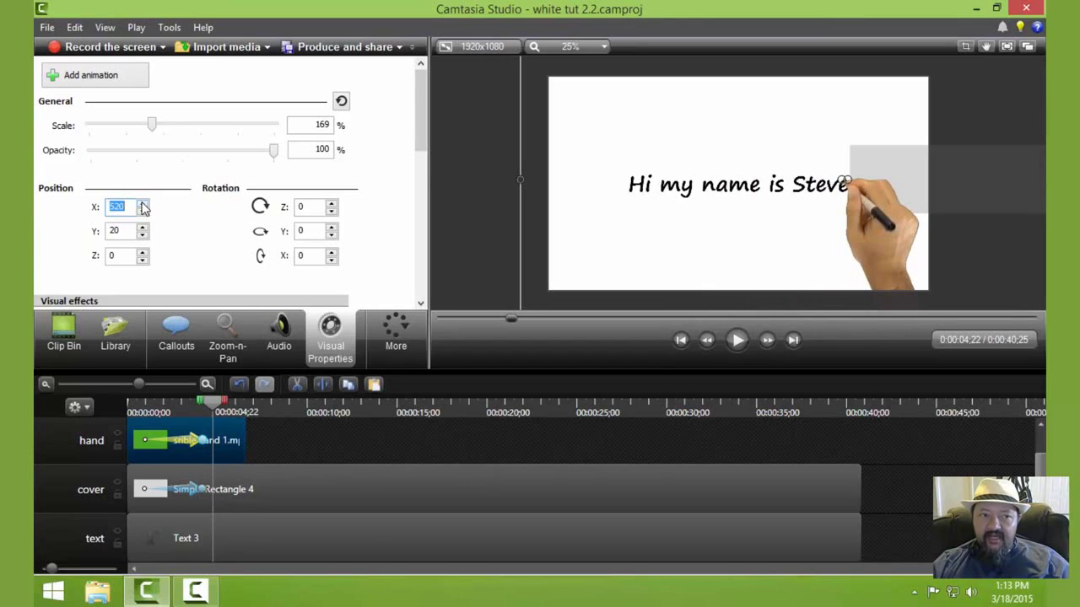
{"action": "left_click", "coordinate": [142, 206]}
{"action": "left_click", "coordinate": [142, 206]}
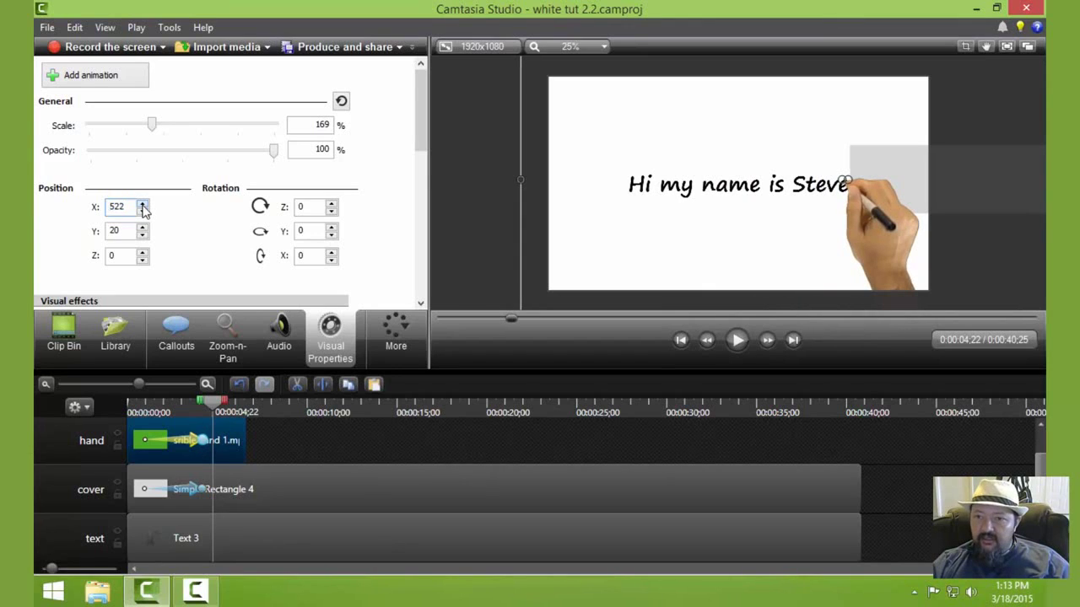
{"action": "left_click", "coordinate": [143, 206]}
{"action": "left_click", "coordinate": [143, 206]}
{"action": "left_click", "coordinate": [143, 206]}
{"action": "left_click", "coordinate": [143, 205]}
{"action": "left_click", "coordinate": [142, 206]}
{"action": "left_click", "coordinate": [142, 206]}
{"action": "left_click", "coordinate": [143, 205]}
{"action": "left_click", "coordinate": [143, 206]}
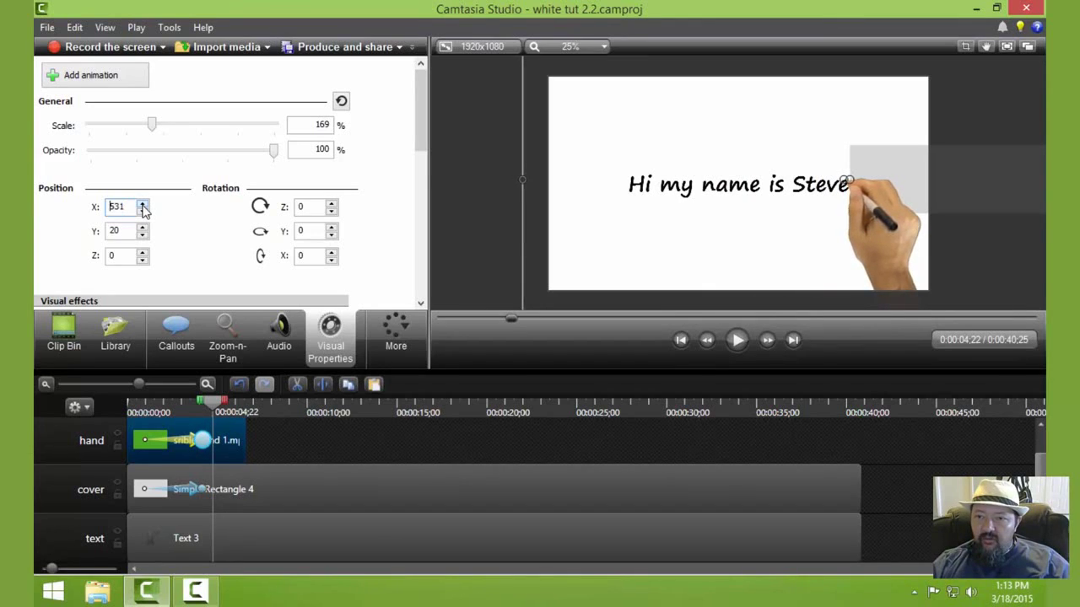
{"action": "left_click", "coordinate": [142, 206]}
{"action": "left_click", "coordinate": [143, 205]}
{"action": "left_click", "coordinate": [143, 206]}
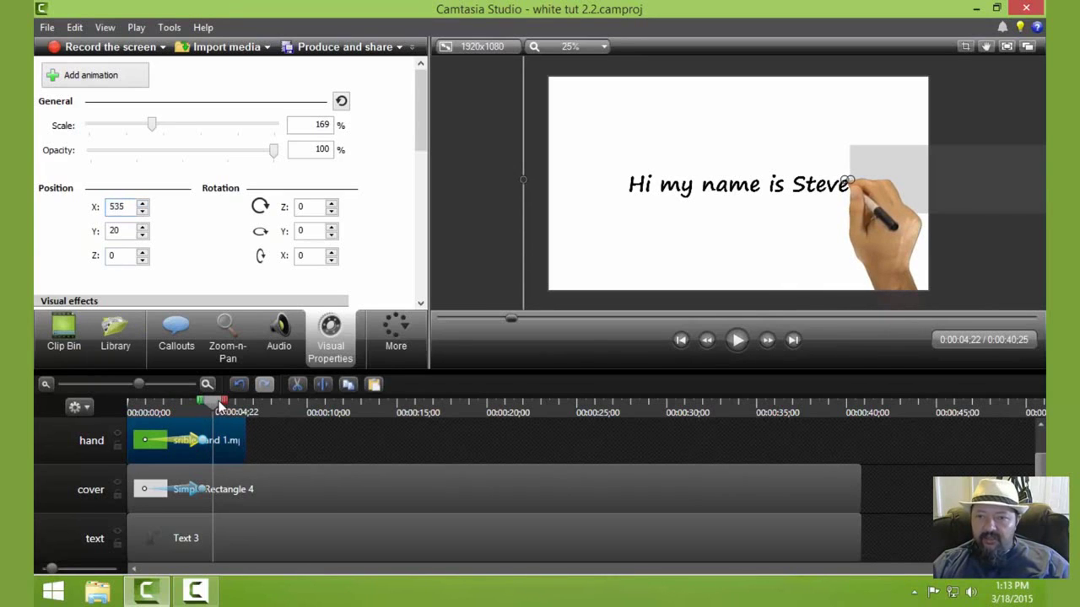
- Play the combined hand and cover animation from the start of the timeline to check it
{"action": "left_click_drag", "start_coordinate": [221, 406], "coordinate": [120, 393]}
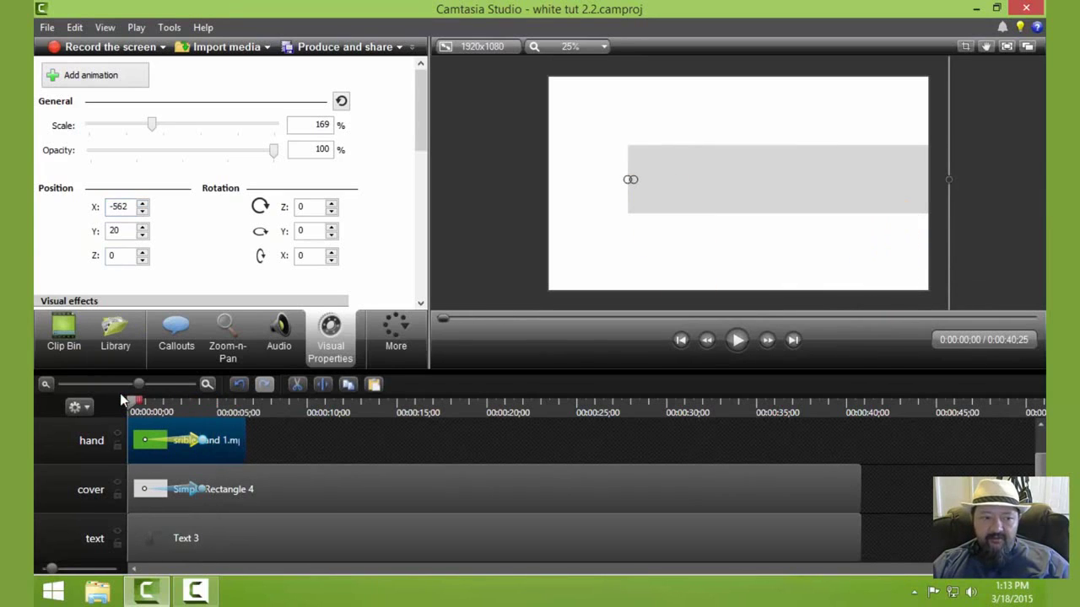
{"action": "left_click", "coordinate": [735, 340]}
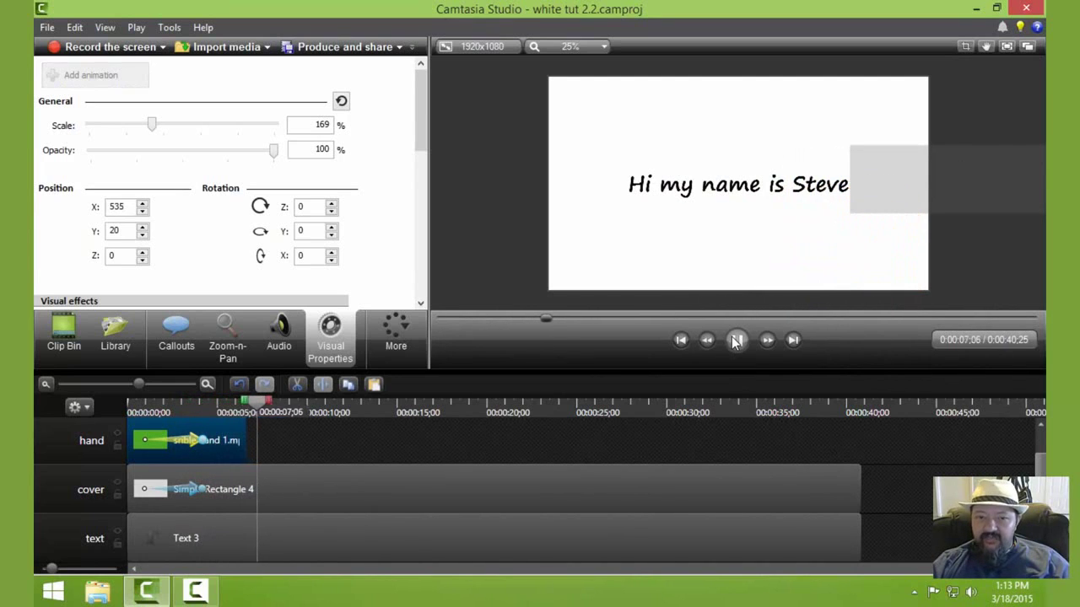
{"action": "left_click", "coordinate": [733, 342]}
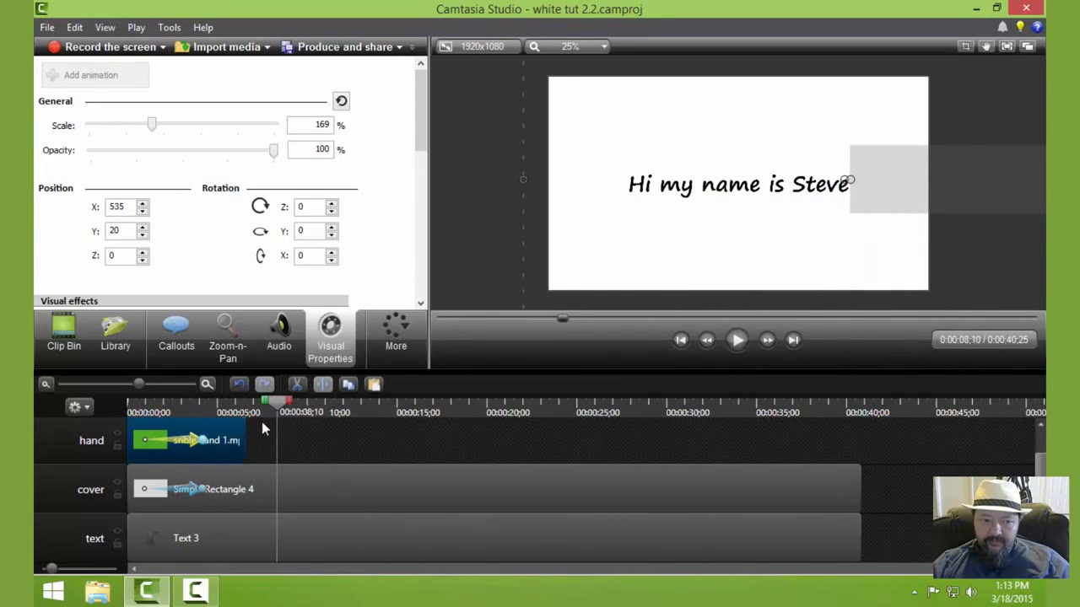
- Split the hand clip at 0:00:04;14, just after its animation ends
{"action": "left_click_drag", "start_coordinate": [278, 403], "coordinate": [205, 386]}
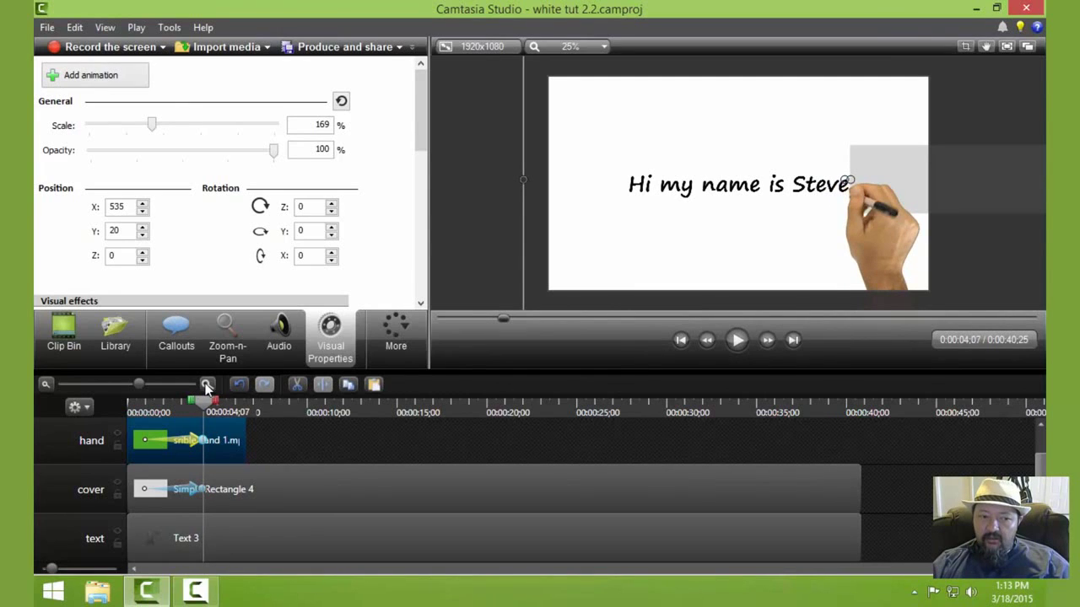
{"action": "left_click_drag", "start_coordinate": [206, 386], "coordinate": [208, 386]}
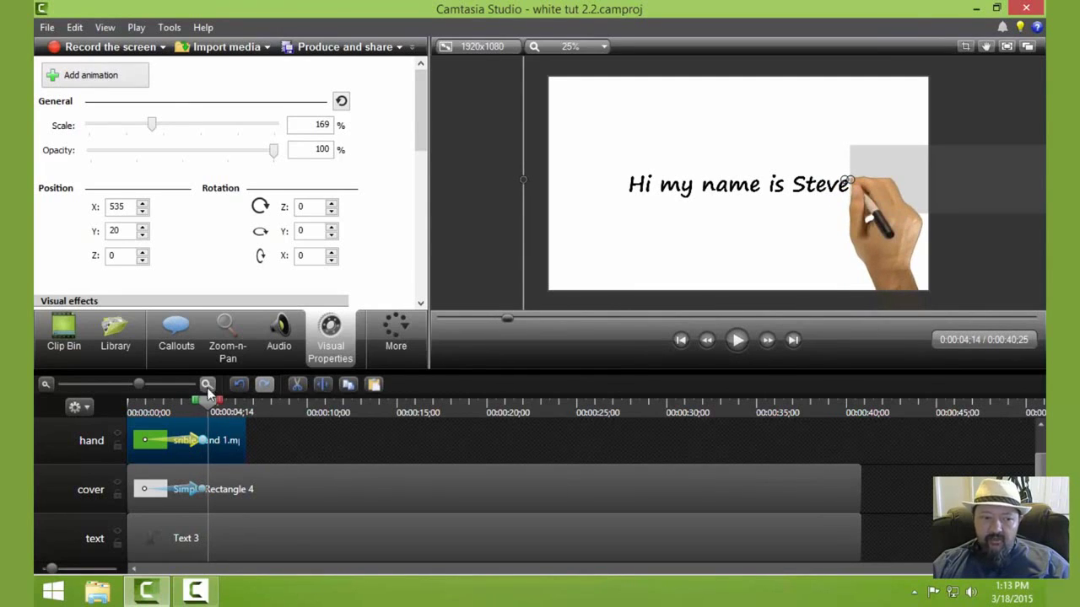
{"action": "left_click", "coordinate": [321, 386]}
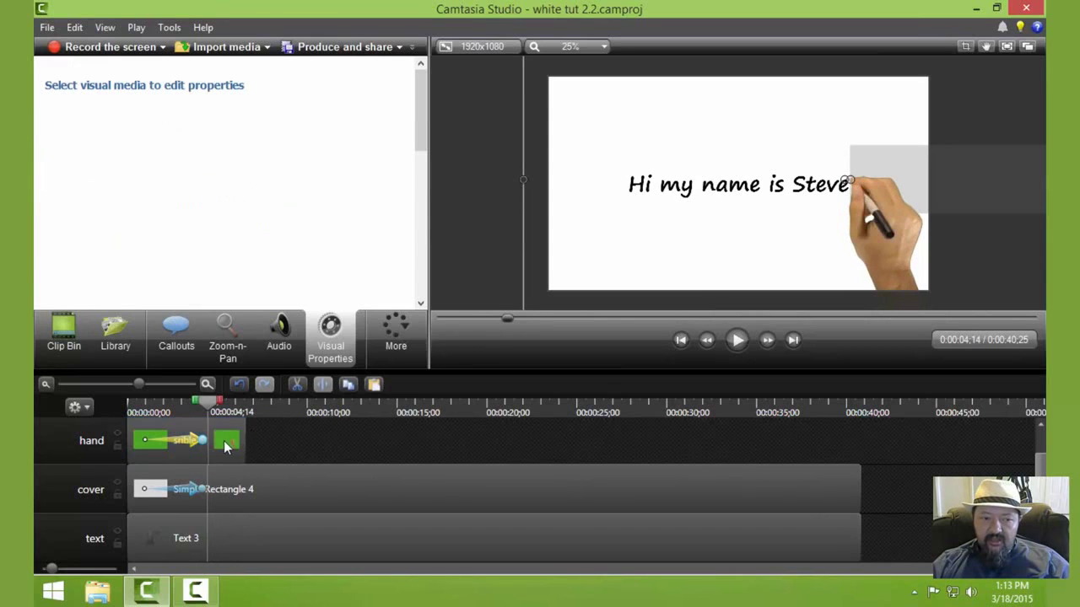
- Split the remaining hand clip at 0:00:05;28, delete its middle piece and join the end piece to the first clip
{"action": "left_click_drag", "start_coordinate": [210, 407], "coordinate": [235, 408]}
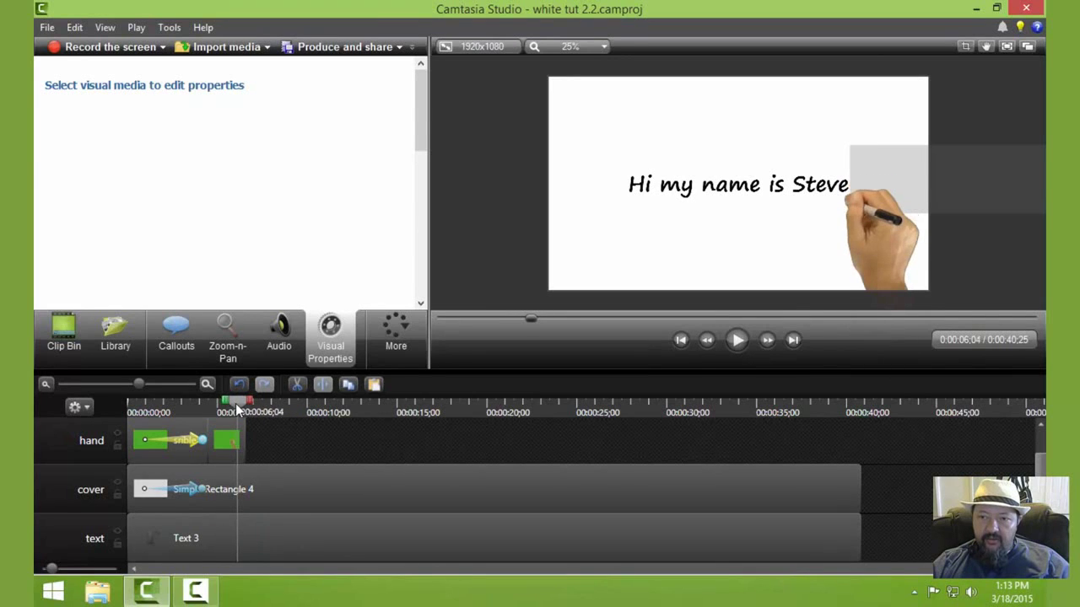
{"action": "left_click_drag", "start_coordinate": [238, 409], "coordinate": [234, 409]}
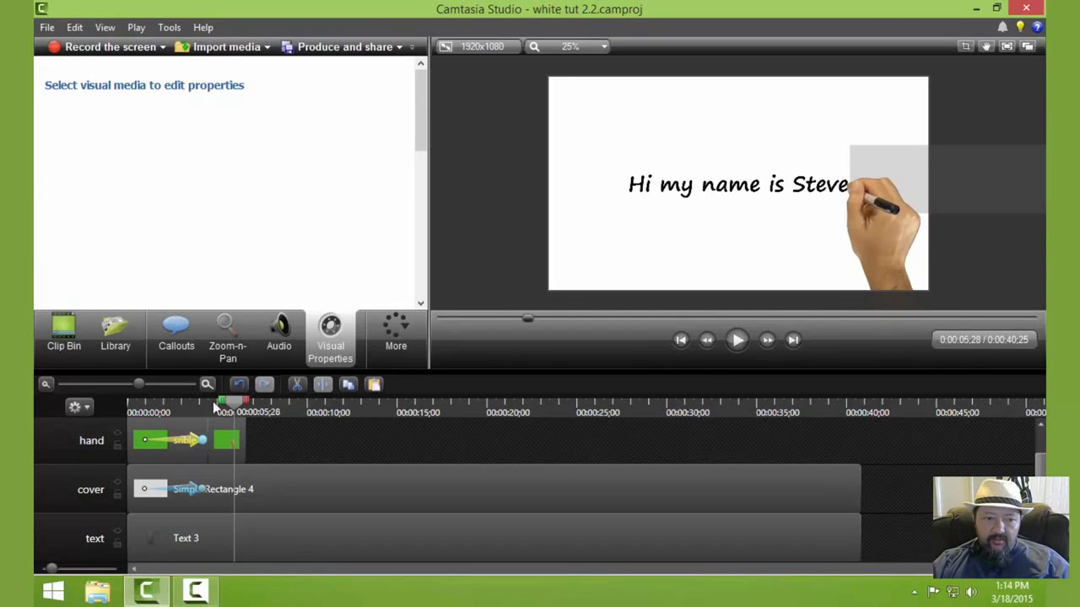
{"action": "left_click", "coordinate": [209, 432]}
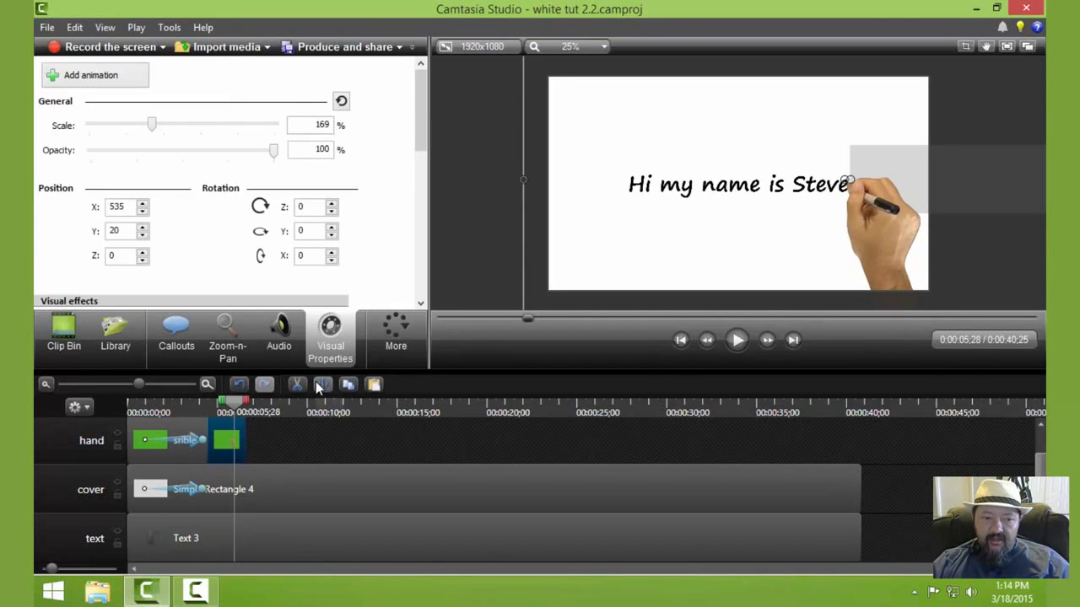
{"action": "left_click", "coordinate": [320, 386]}
{"action": "left_click", "coordinate": [224, 435]}
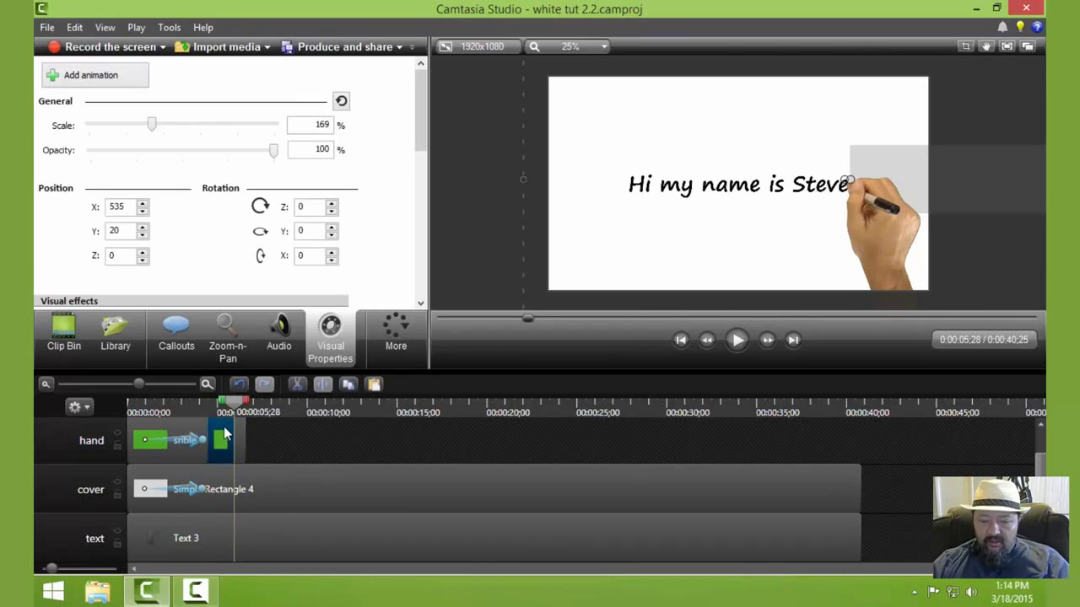
{"action": "key", "text": "Delete"}
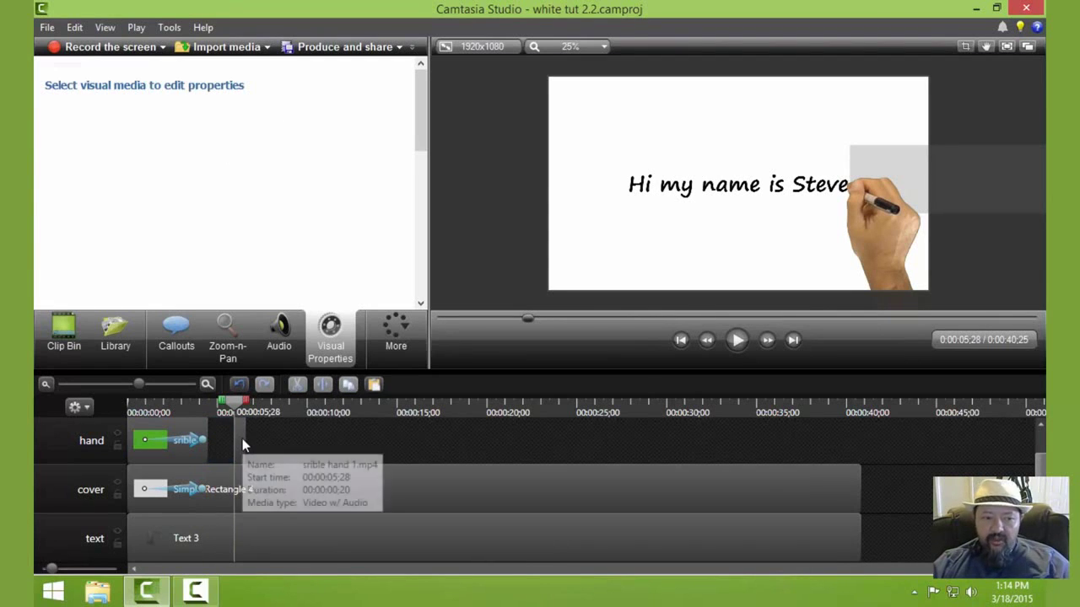
{"action": "key", "text": "ctrl+z"}
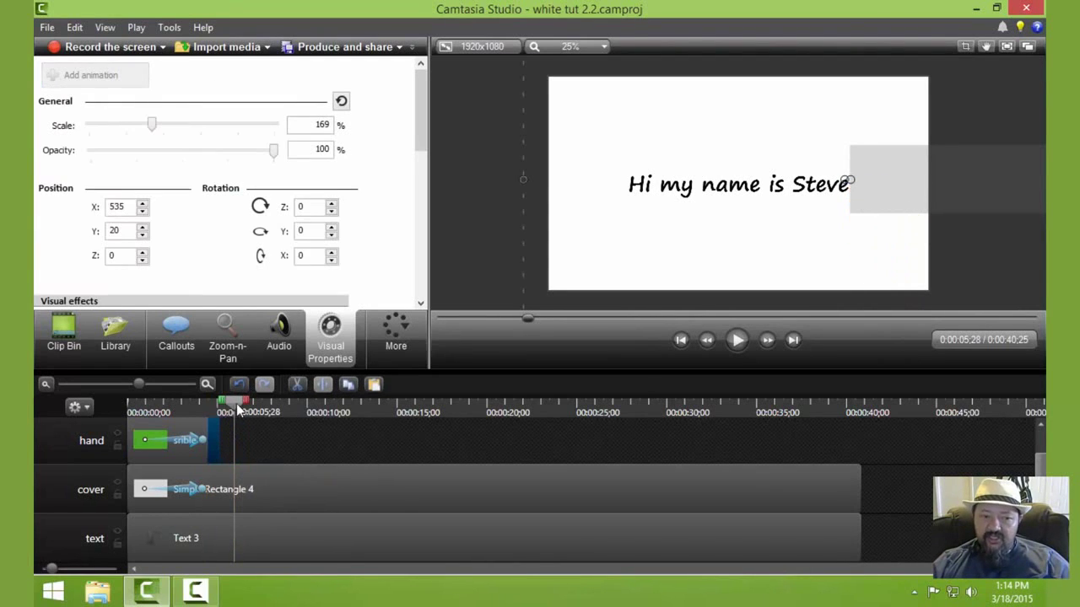
- Replay the timeline from the start to check the shortened hand clip
{"action": "left_click_drag", "start_coordinate": [238, 409], "coordinate": [118, 407]}
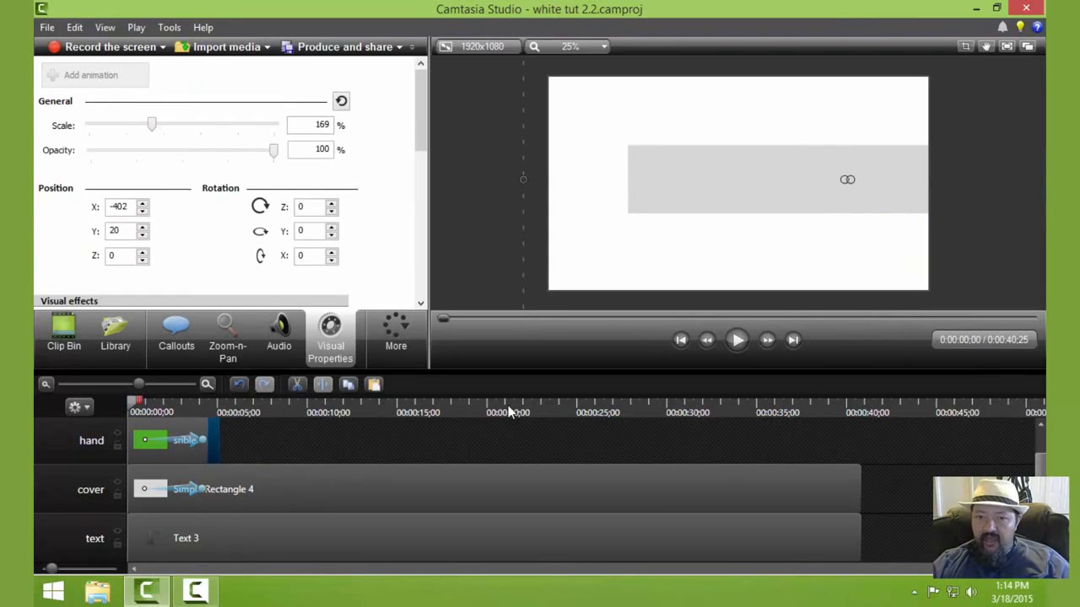
{"action": "left_click", "coordinate": [736, 340]}
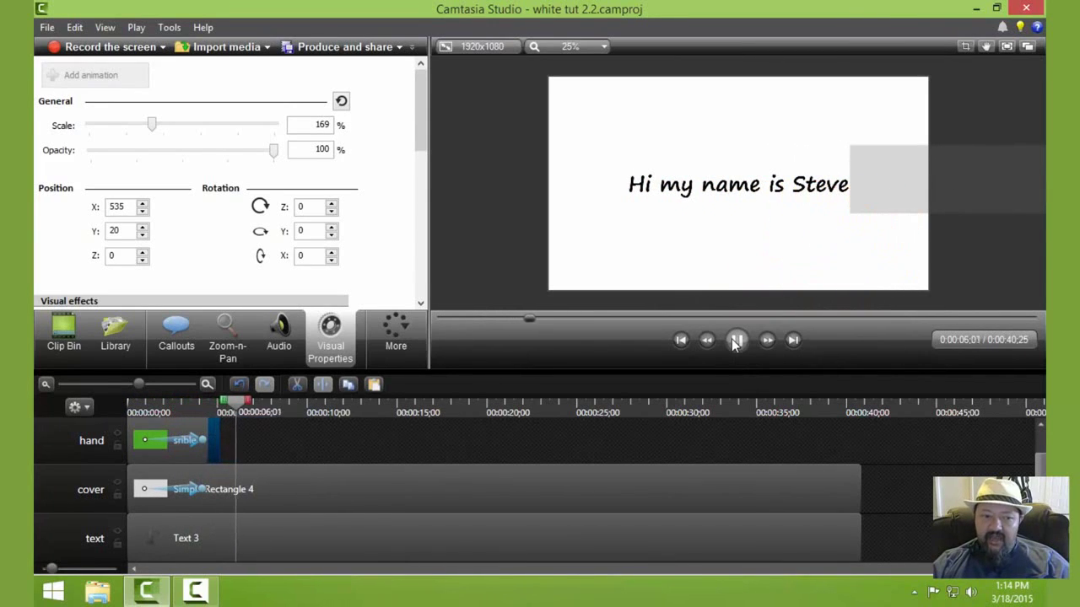
{"action": "left_click", "coordinate": [745, 343]}
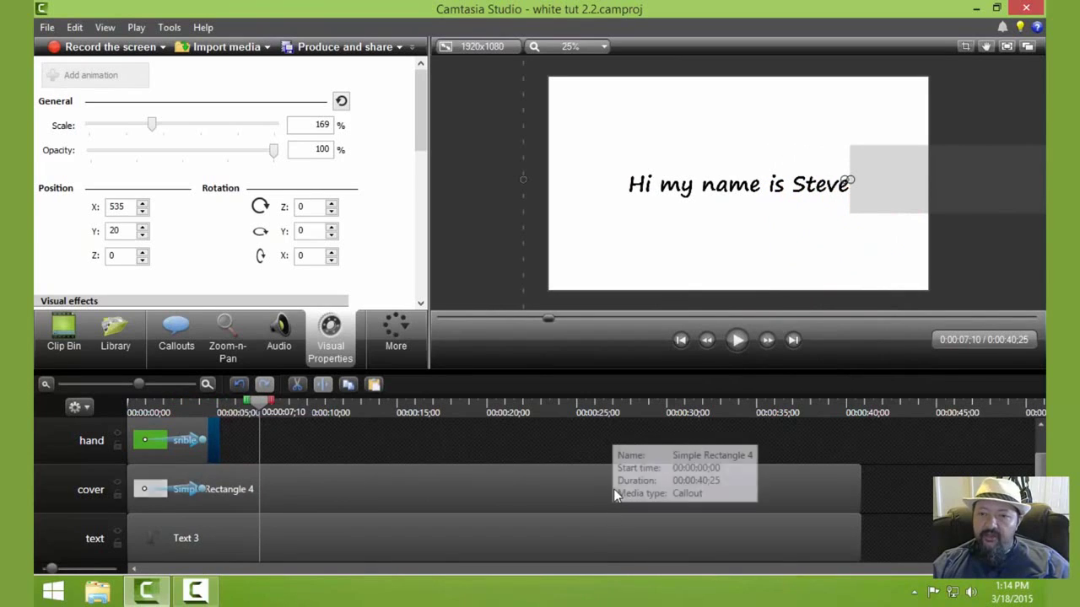
- Open the cover rectangle's callout for editing and set its fill colour to white
{"action": "left_click", "coordinate": [613, 489]}
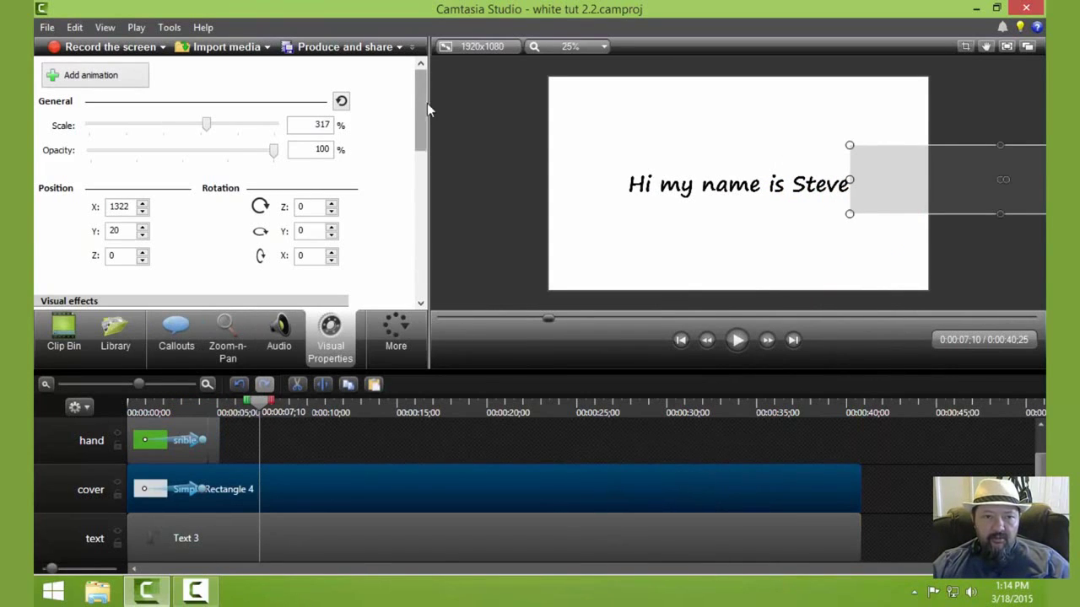
{"action": "mouse_move", "coordinate": [424, 117]}
{"action": "left_mouse_down"}
{"action": "mouse_move", "coordinate": [418, 143]}
{"action": "mouse_move", "coordinate": [423, 104]}
{"action": "left_mouse_up"}
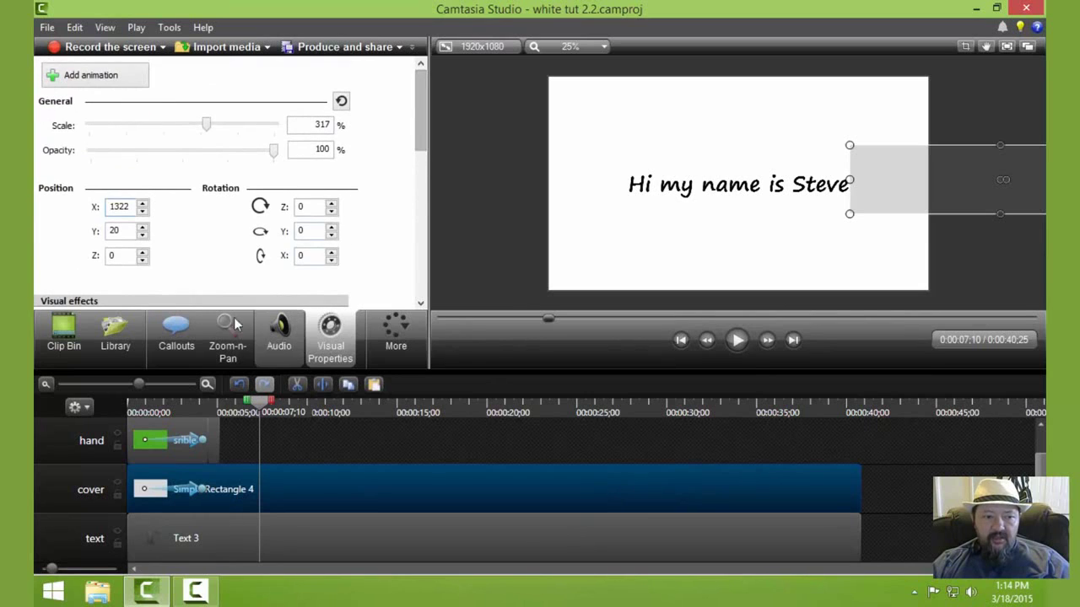
{"action": "left_click", "coordinate": [178, 336]}
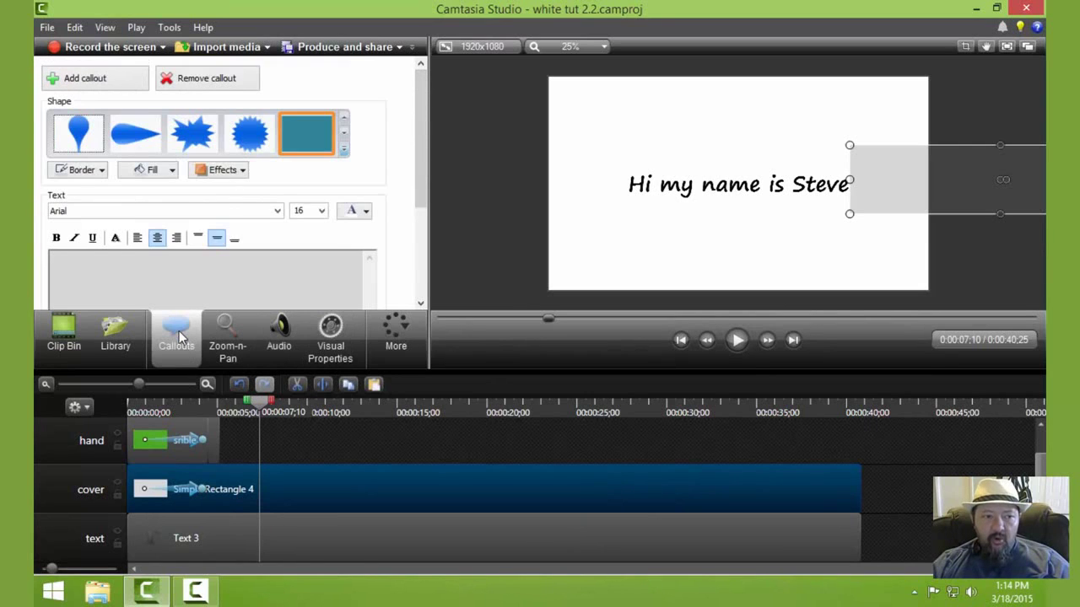
{"action": "right_click", "coordinate": [283, 491]}
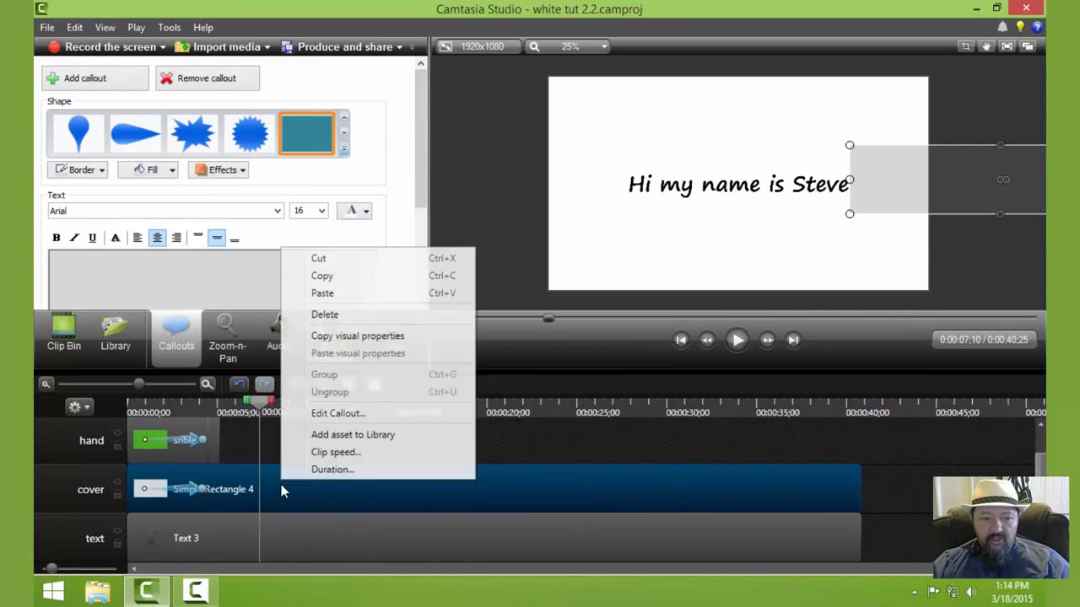
{"action": "left_click", "coordinate": [325, 414]}
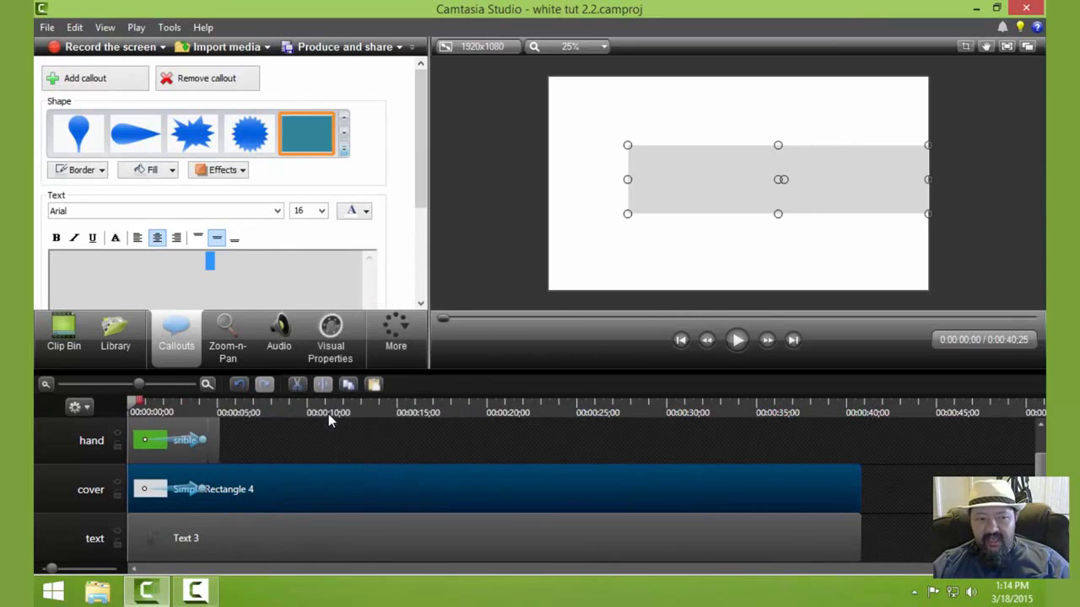
{"action": "left_click", "coordinate": [172, 172]}
{"action": "left_click", "coordinate": [125, 212]}
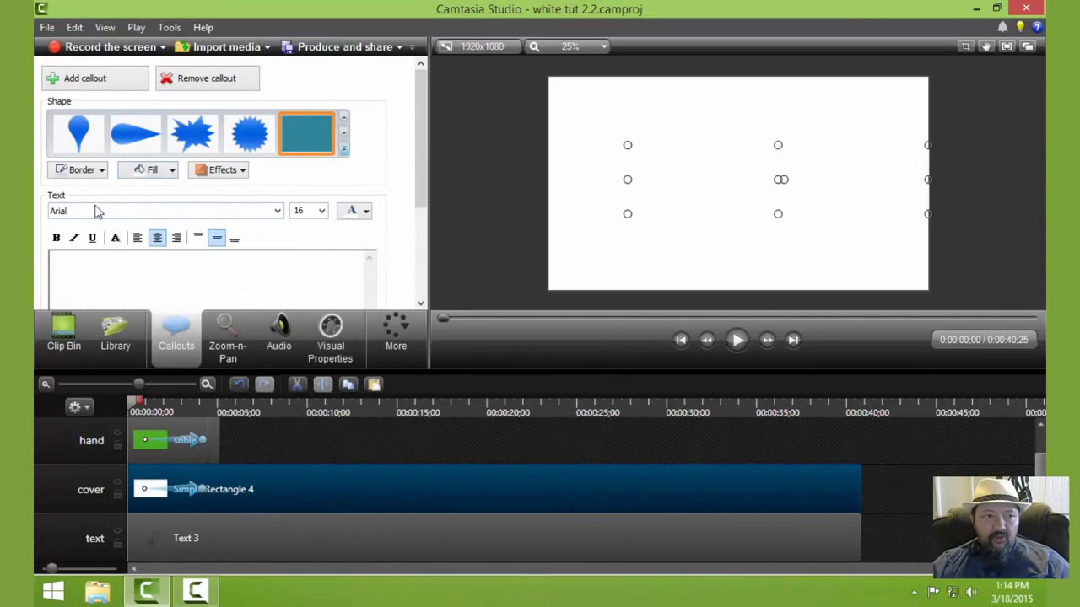
- Set the cover rectangle's border colour to white, check its effect options and deselect the callout
{"action": "left_click", "coordinate": [102, 171]}
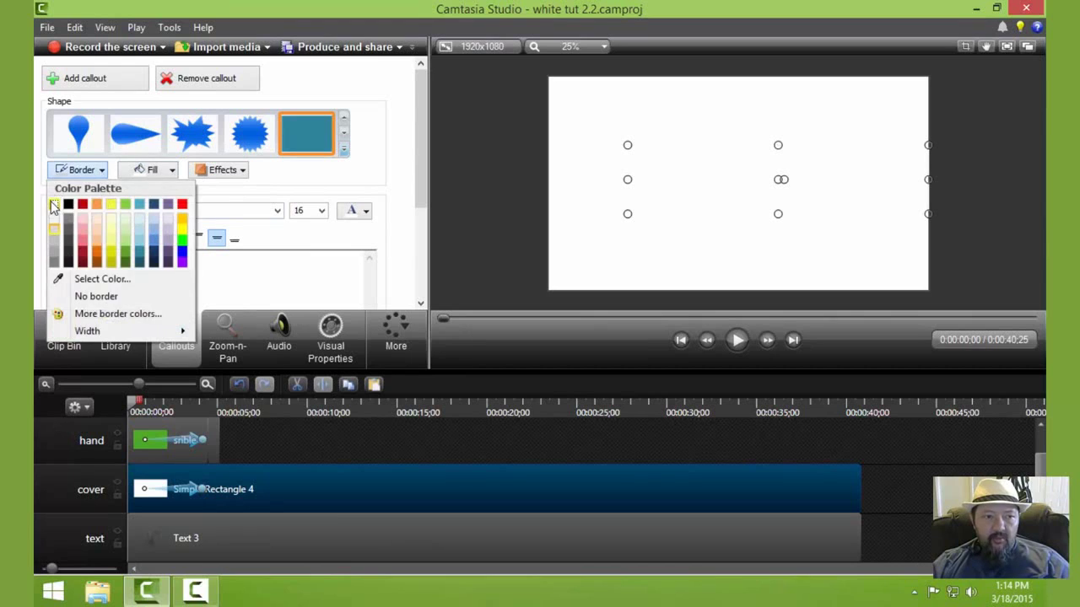
{"action": "left_click", "coordinate": [54, 206]}
{"action": "left_click", "coordinate": [242, 172]}
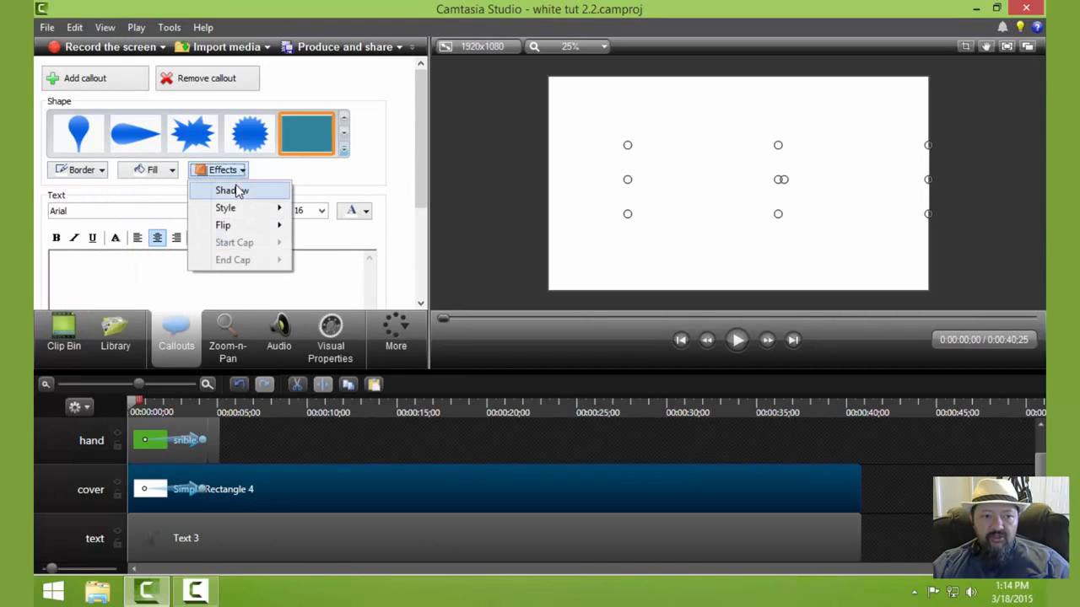
{"action": "left_click", "coordinate": [740, 347]}
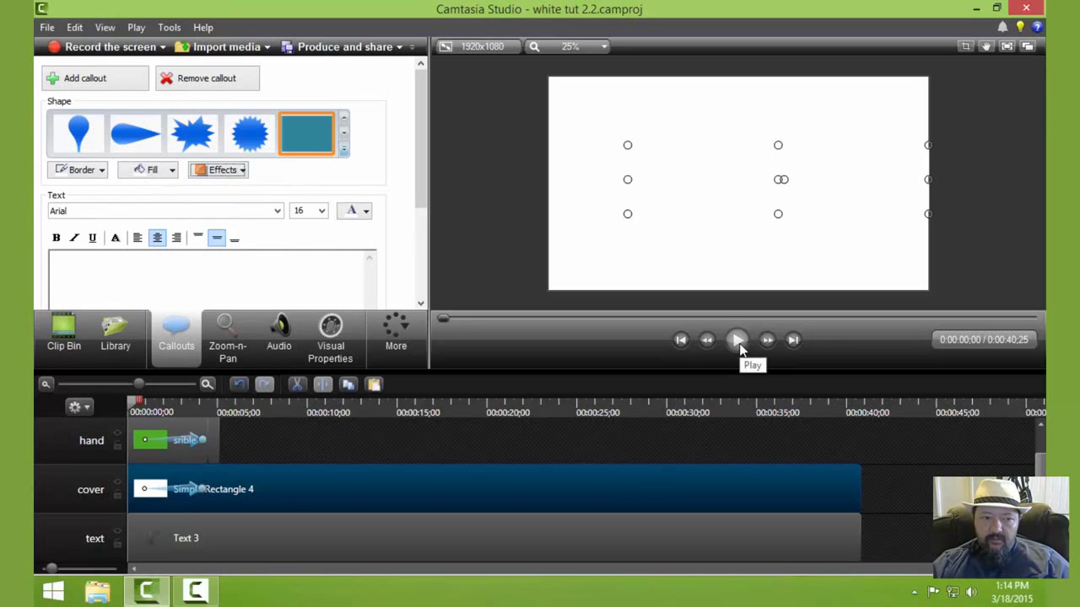
{"action": "left_click", "coordinate": [314, 443]}
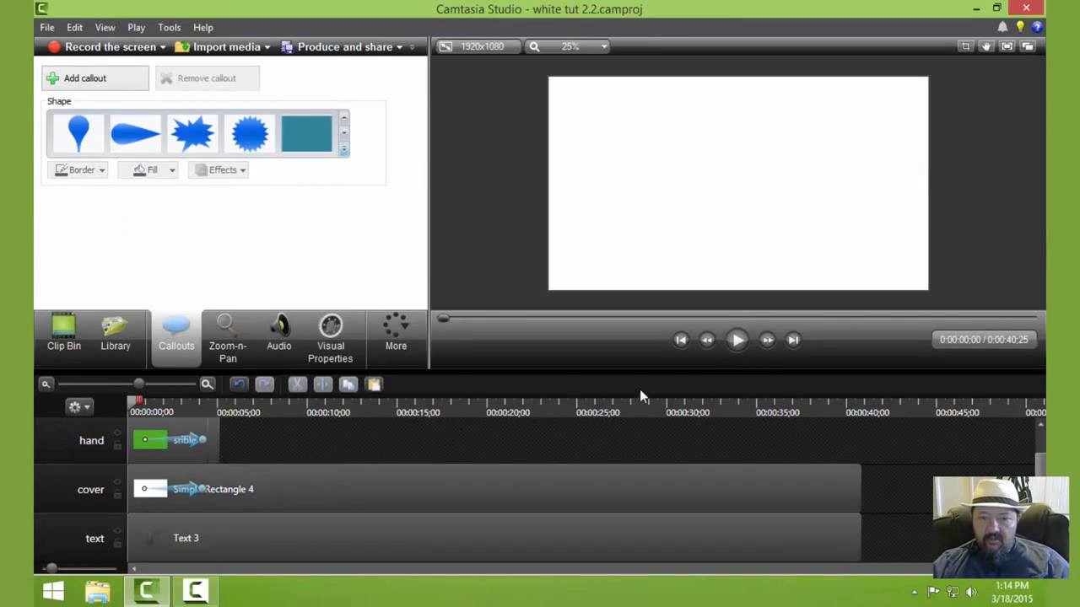
- Play the animation from the start to check the hand and the white cover moving together
{"action": "left_click", "coordinate": [735, 339]}
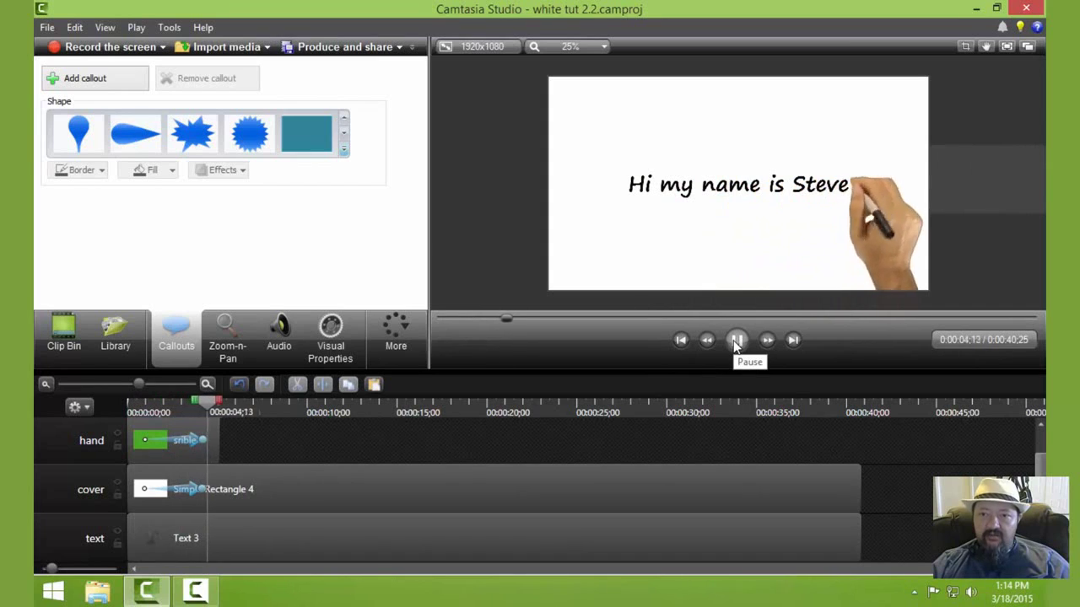
{"action": "left_click", "coordinate": [735, 340]}
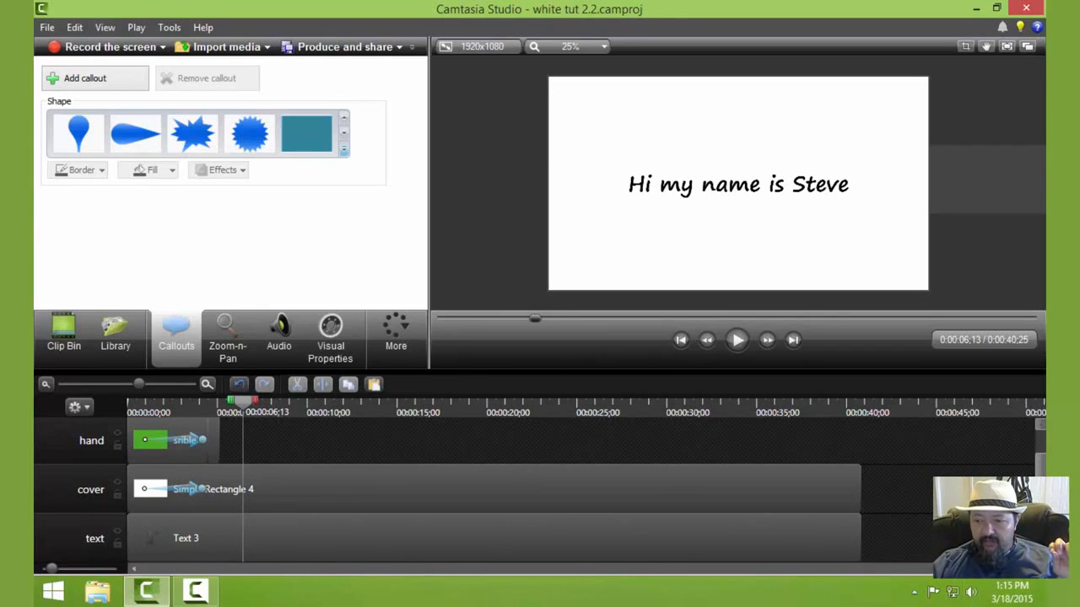
{"action": "mouse_move", "coordinate": [1039, 424]}
{"action": "left_click", "coordinate": [1013, 456]}
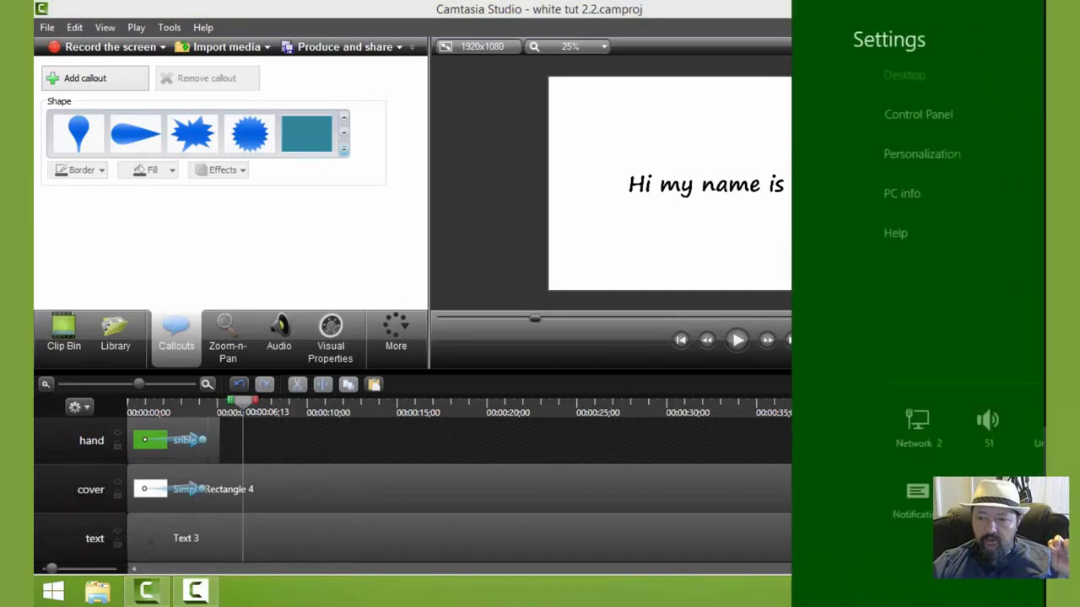
{"action": "left_click", "coordinate": [639, 433]}
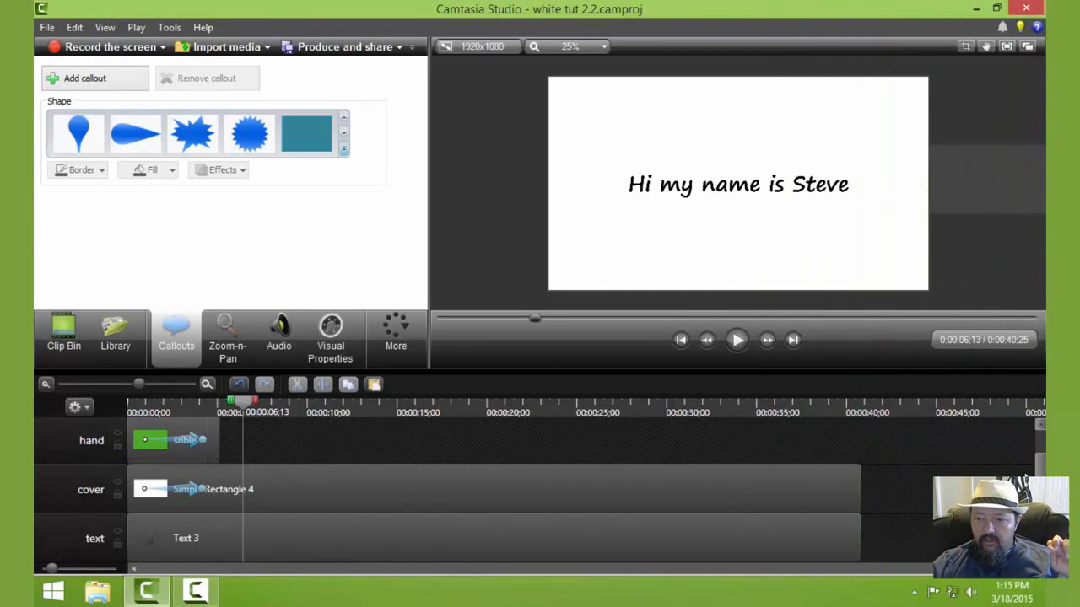
- Add the pen scratch 4.WAV audio to a new track above the hand track, starting at the beginning of the timeline
{"action": "scroll", "coordinate": [1015, 449], "scroll_direction": "up", "scroll_amount": 1}
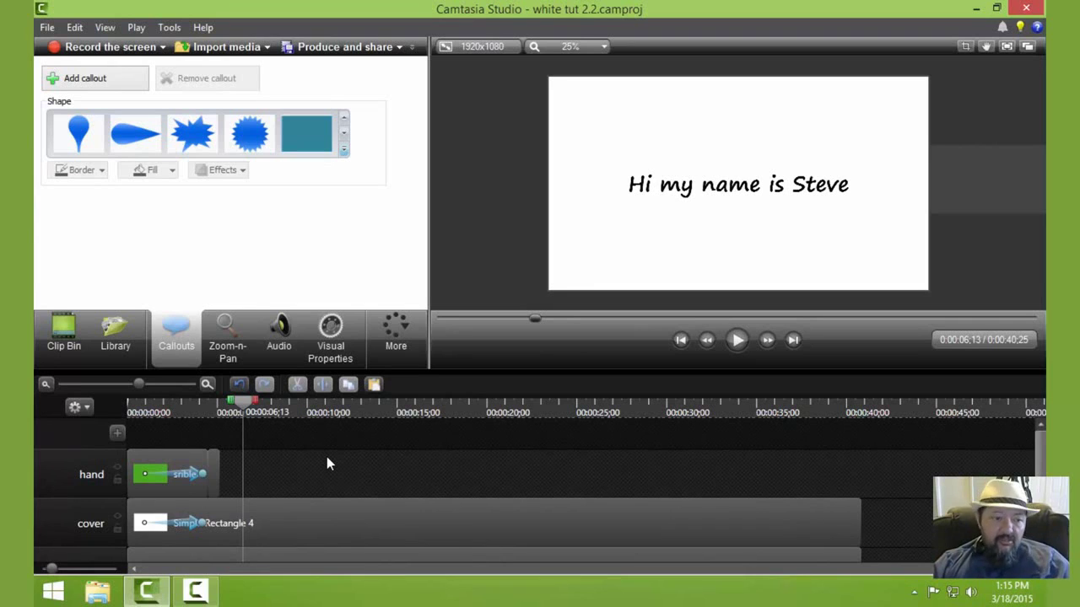
{"action": "left_click", "coordinate": [269, 48]}
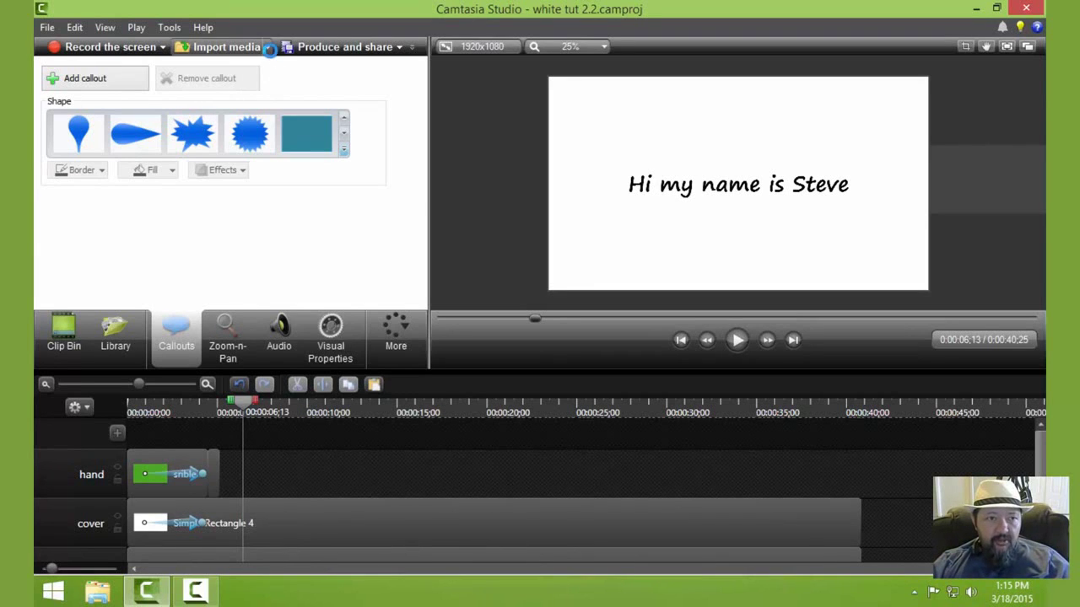
{"action": "left_click", "coordinate": [64, 328]}
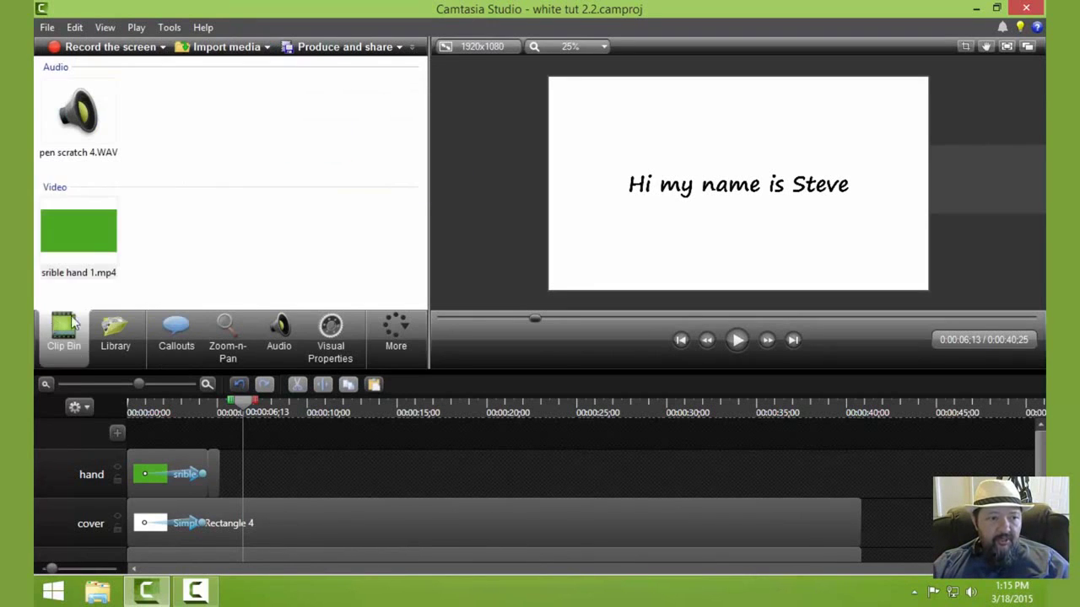
{"action": "left_click_drag", "start_coordinate": [88, 118], "coordinate": [232, 394]}
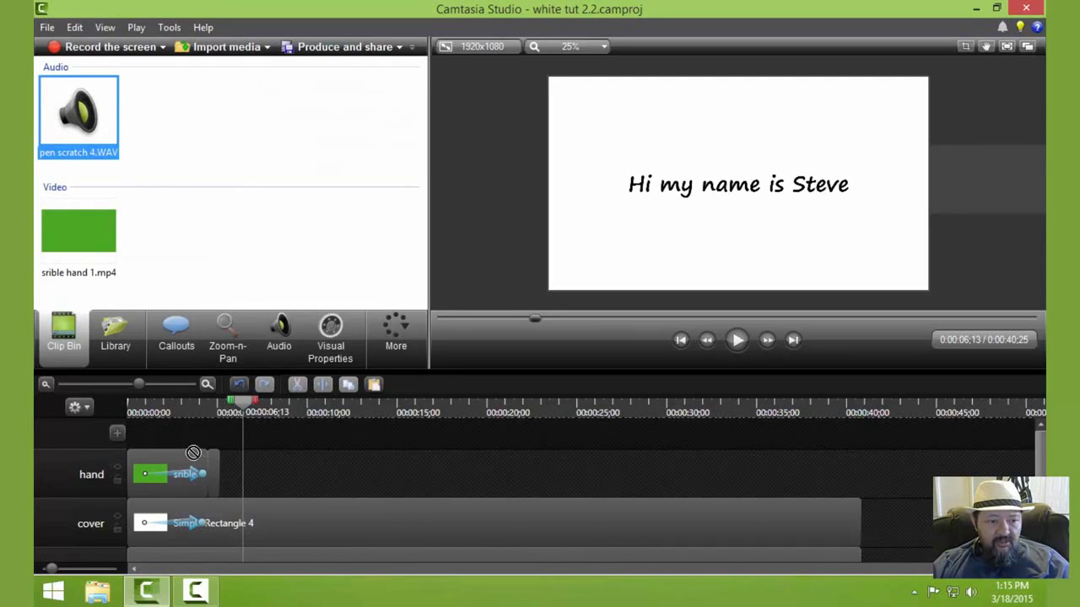
{"action": "left_click_drag", "start_coordinate": [194, 453], "coordinate": [202, 433]}
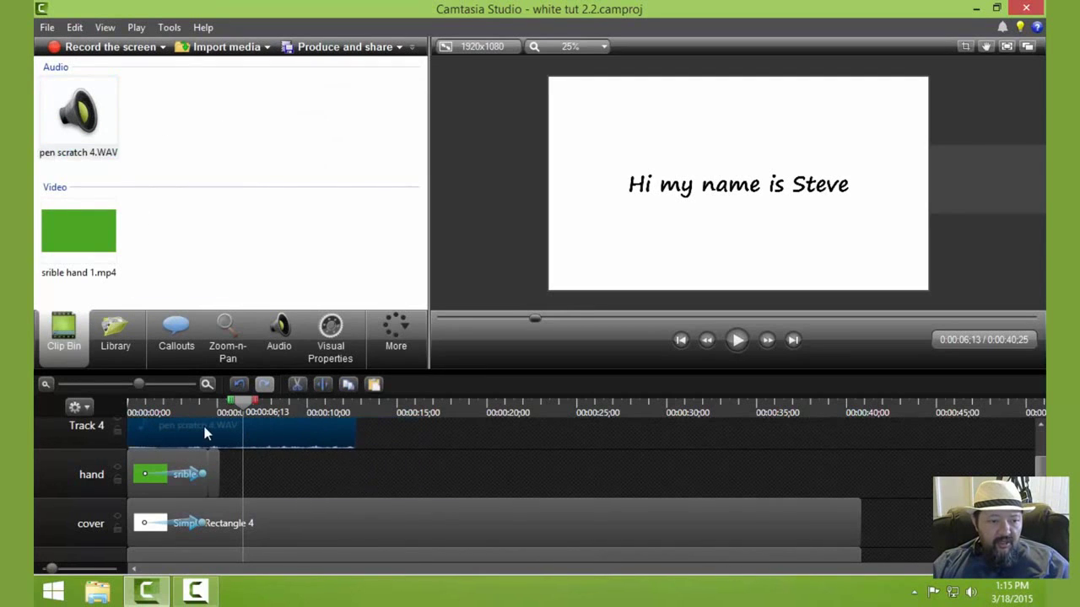
- Rename the pen scratch audio's track as scrib
{"action": "right_click", "coordinate": [86, 423]}
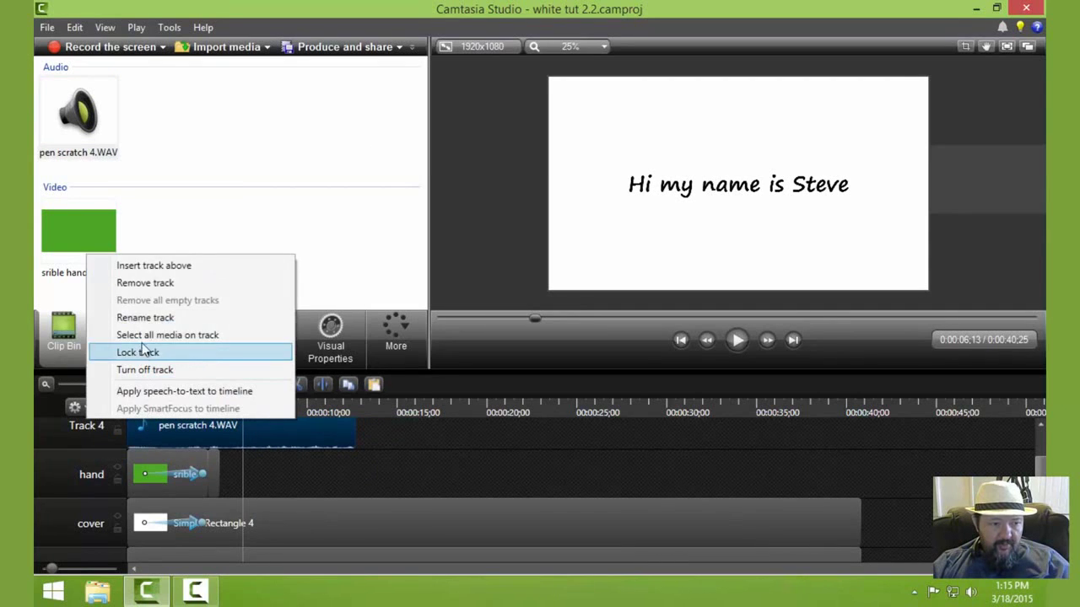
{"action": "left_click", "coordinate": [145, 318]}
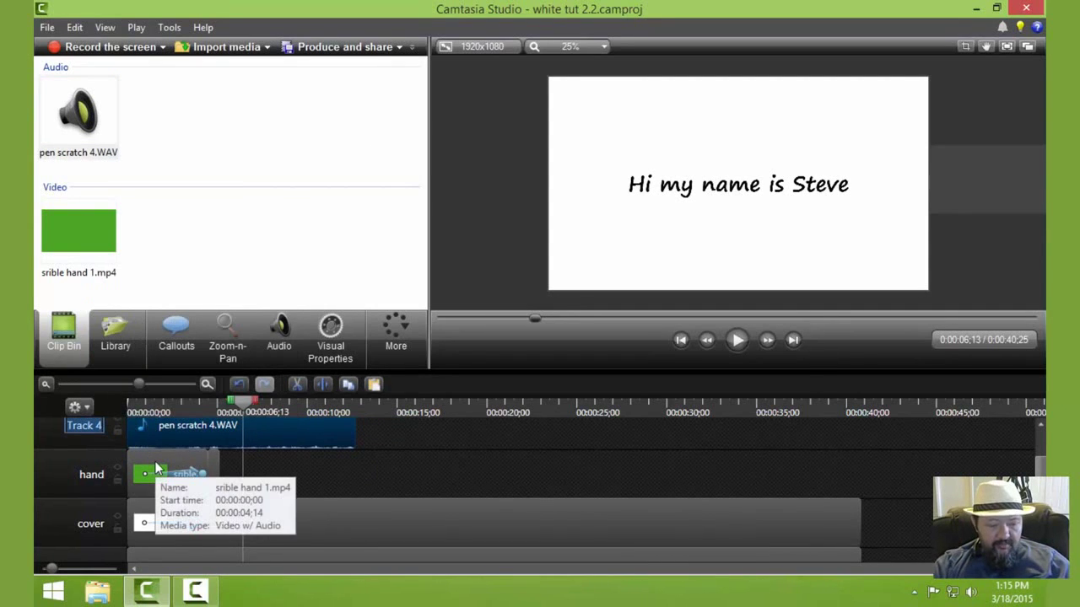
{"action": "type", "text": "scrib"}
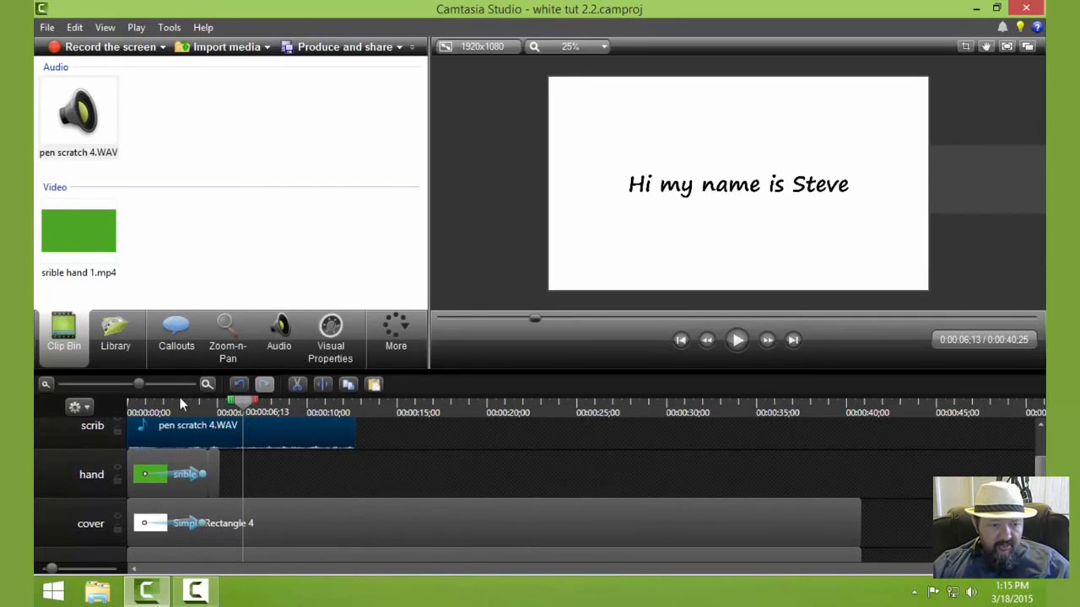
- Find the frame where the hand starts writing, at 0:00:00;29, and move the pen scratch clip to begin there
{"action": "mouse_move", "coordinate": [133, 398]}
{"action": "left_mouse_down"}
{"action": "mouse_move", "coordinate": [122, 396]}
{"action": "mouse_move", "coordinate": [145, 396]}
{"action": "mouse_move", "coordinate": [131, 399]}
{"action": "left_mouse_up"}
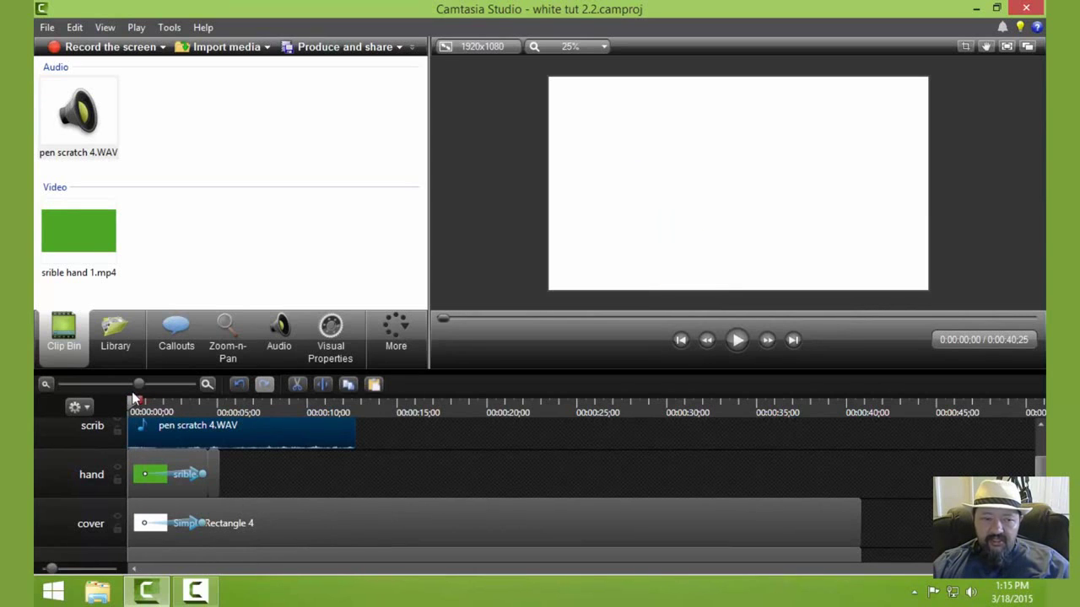
{"action": "left_click", "coordinate": [736, 340]}
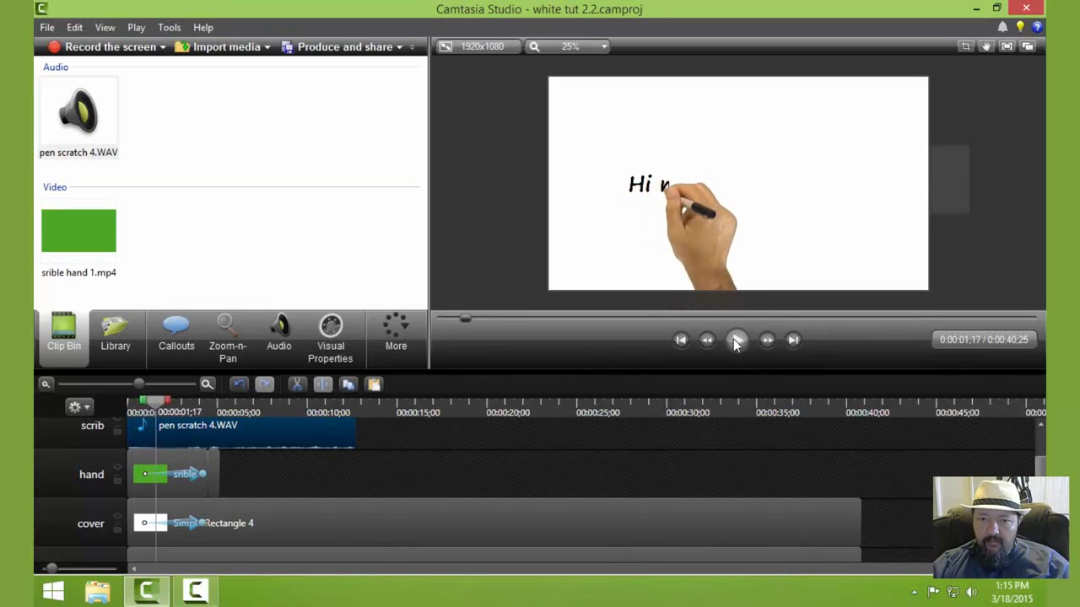
{"action": "left_click", "coordinate": [736, 340]}
{"action": "left_click", "coordinate": [707, 340]}
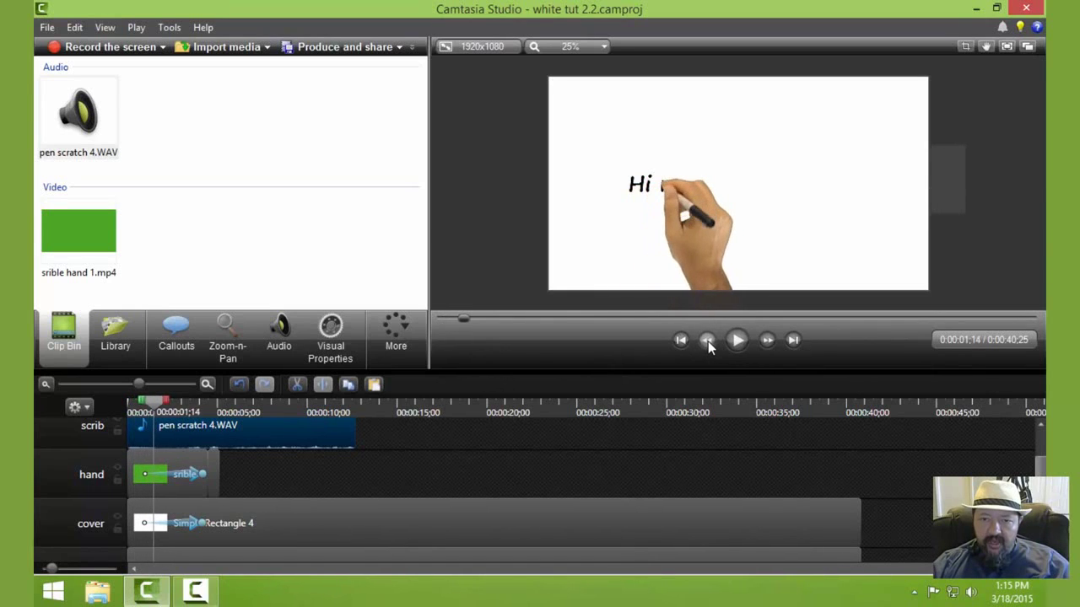
{"action": "left_click", "coordinate": [708, 341]}
{"action": "left_click", "coordinate": [708, 341]}
{"action": "left_click", "coordinate": [707, 341]}
{"action": "left_click", "coordinate": [708, 341]}
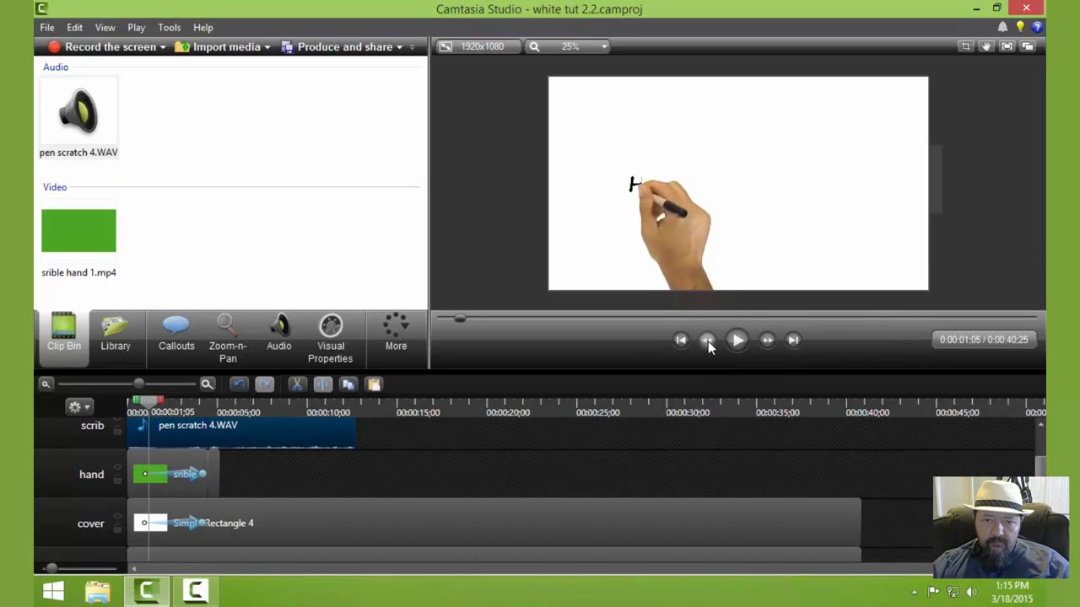
{"action": "left_click", "coordinate": [708, 341]}
{"action": "left_click", "coordinate": [708, 341]}
{"action": "left_click", "coordinate": [708, 341]}
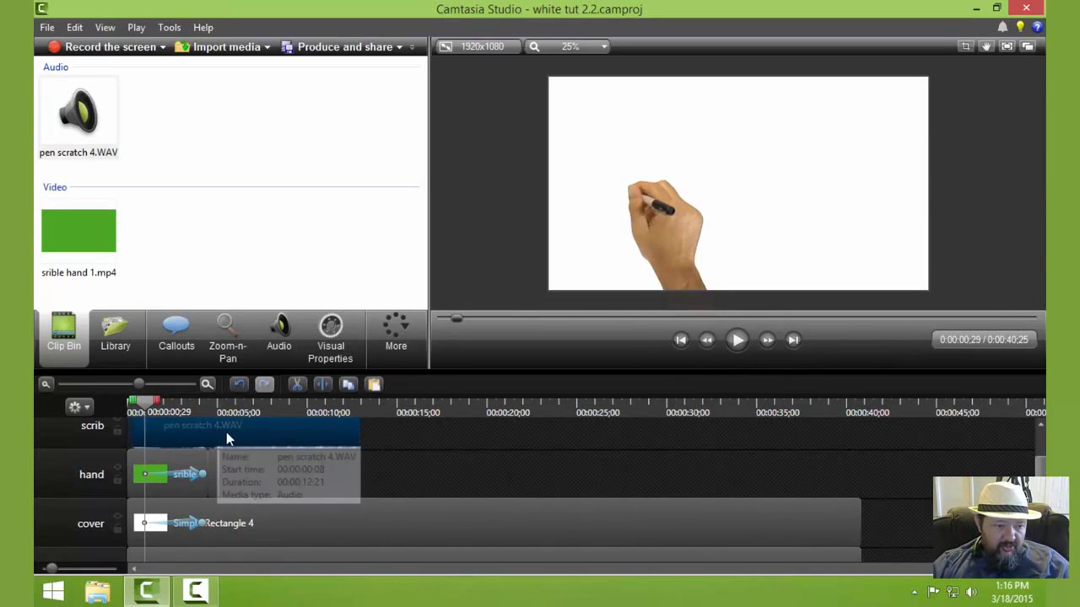
{"action": "left_click_drag", "start_coordinate": [226, 432], "coordinate": [214, 431]}
- Split the pen scratch clip at 0:00:04;14, where the writing ends, and delete the remaining part
{"action": "left_click_drag", "start_coordinate": [145, 409], "coordinate": [204, 407]}
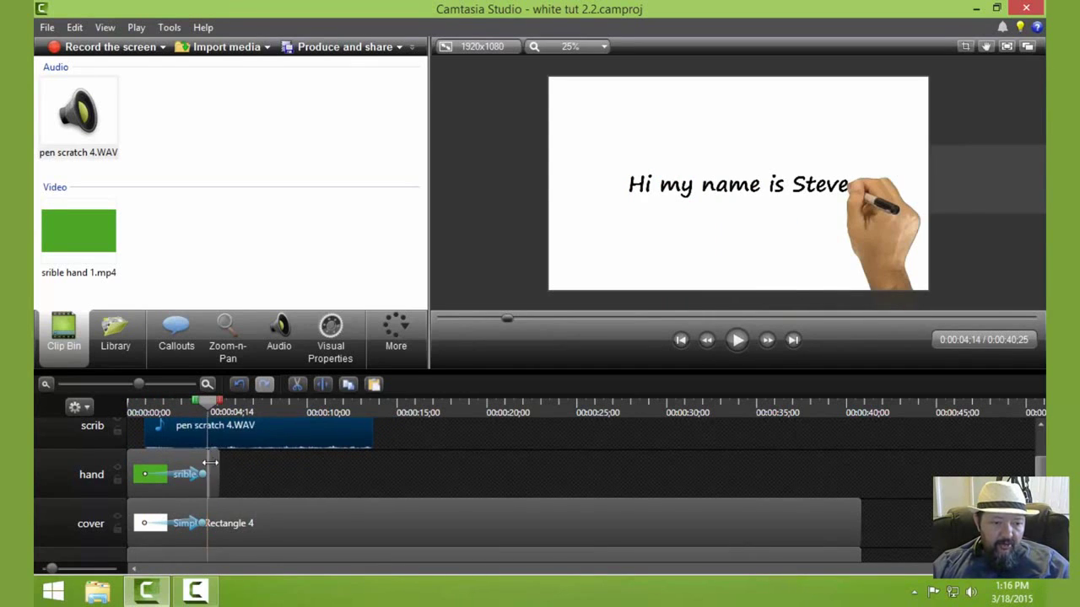
{"action": "mouse_move", "coordinate": [210, 403]}
{"action": "left_mouse_down"}
{"action": "mouse_move", "coordinate": [226, 404]}
{"action": "mouse_move", "coordinate": [213, 402]}
{"action": "left_mouse_up"}
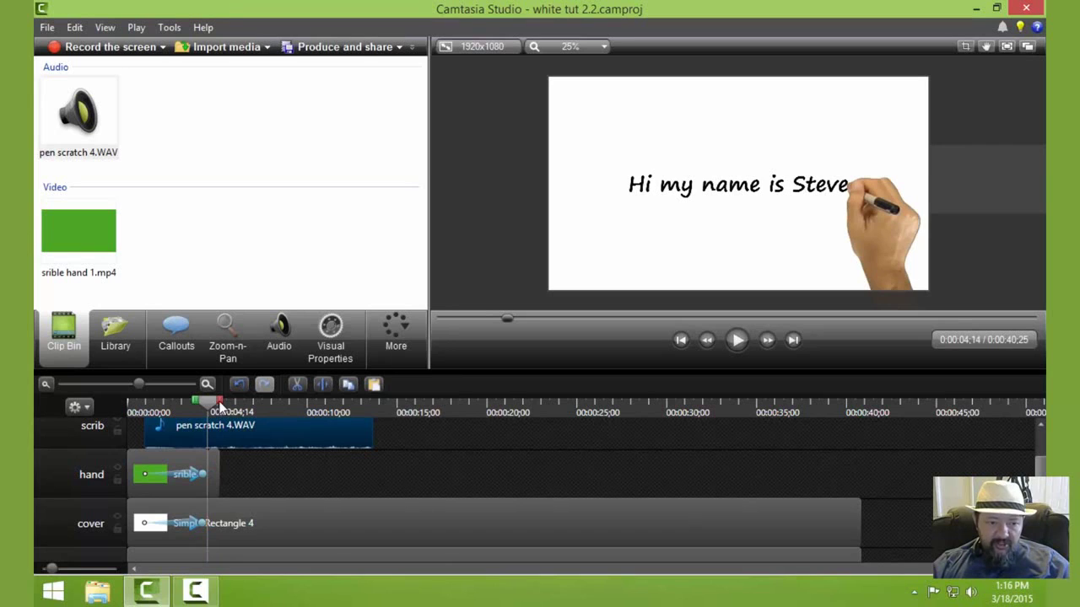
{"action": "left_click", "coordinate": [322, 387]}
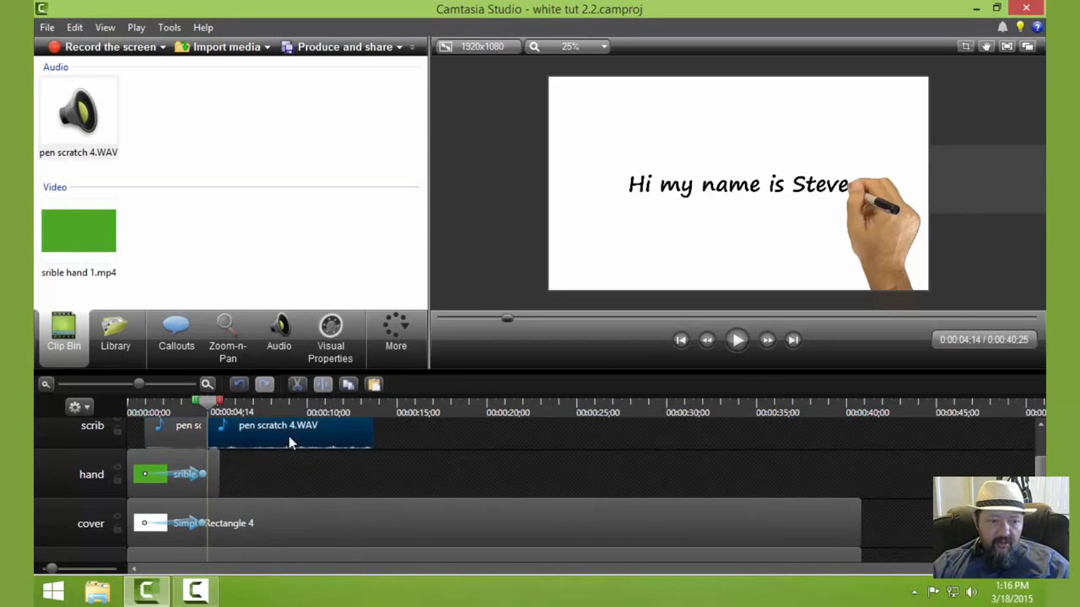
{"action": "key", "text": "Delete"}
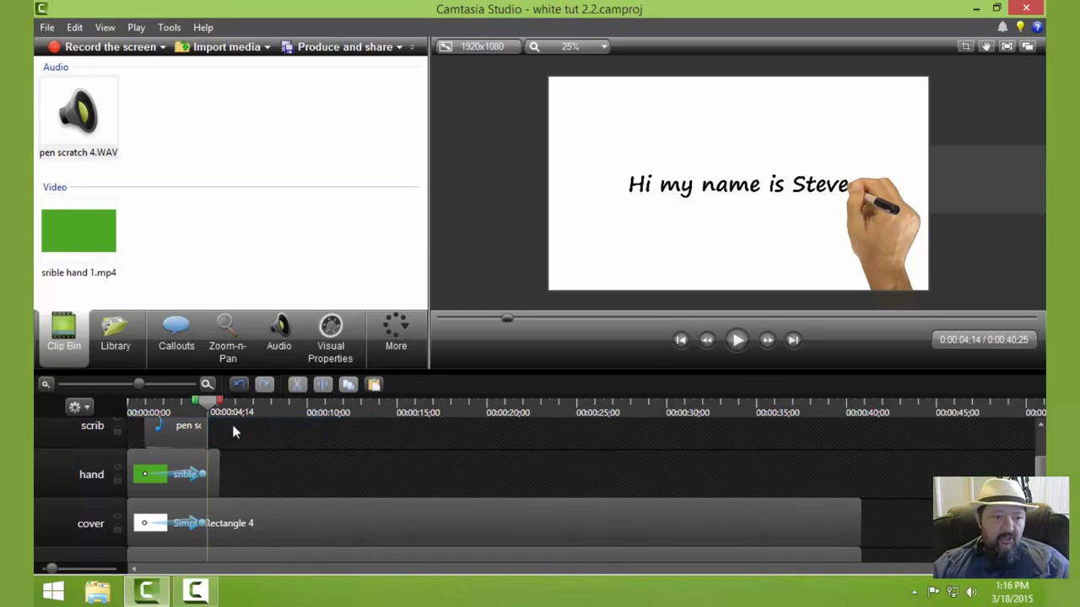
- Replay the animation from the start to check the pen scratch sound against the writing hand
{"action": "left_click_drag", "start_coordinate": [213, 409], "coordinate": [120, 424]}
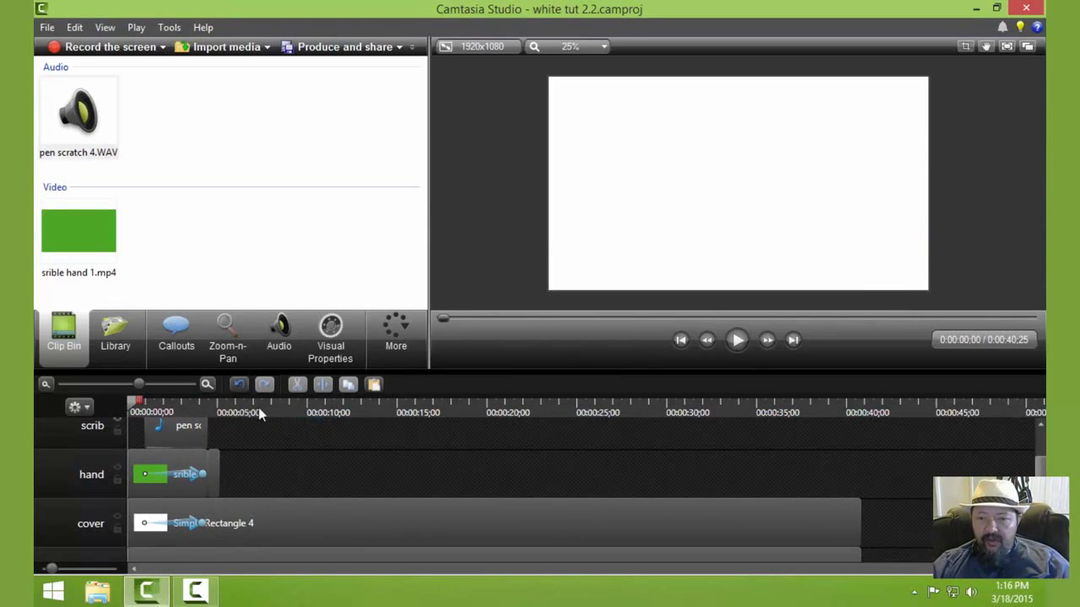
{"action": "left_click", "coordinate": [738, 341]}
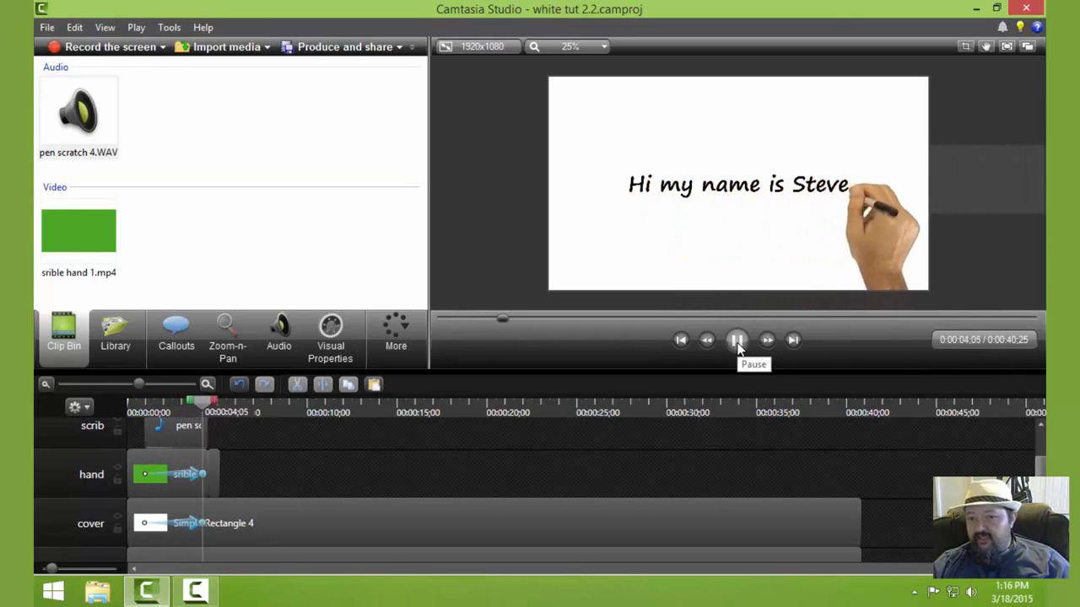
{"action": "left_click", "coordinate": [737, 341]}
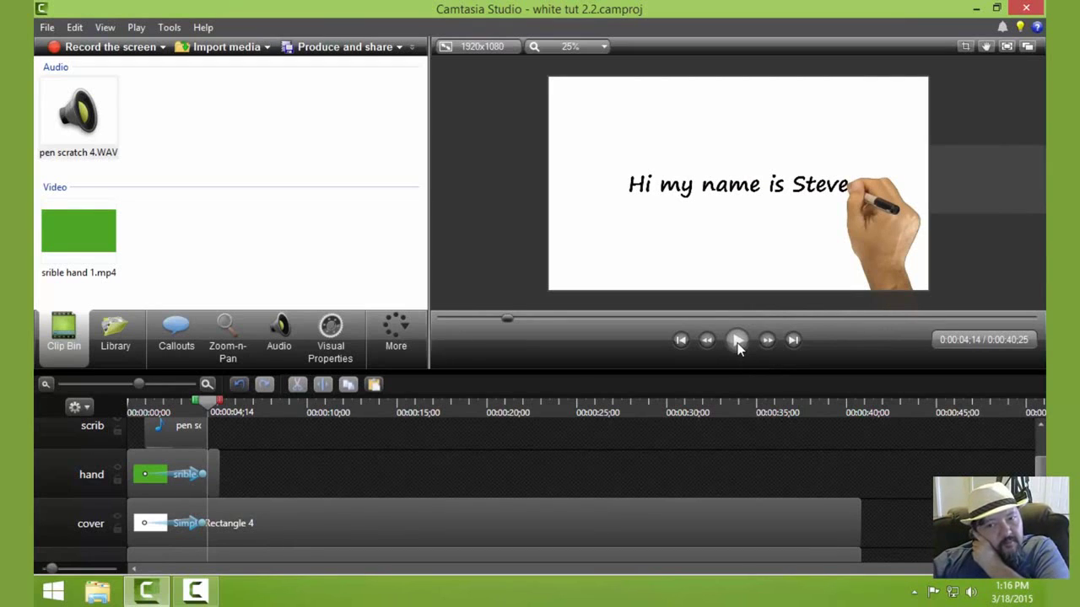
{"action": "left_click", "coordinate": [707, 340]}
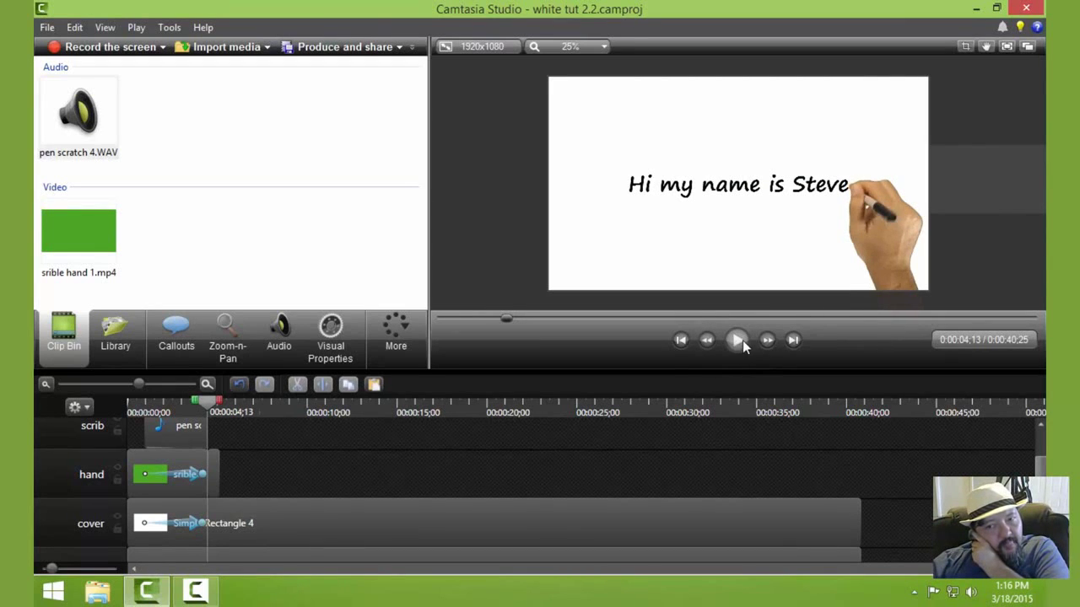
{"action": "left_click", "coordinate": [736, 342]}
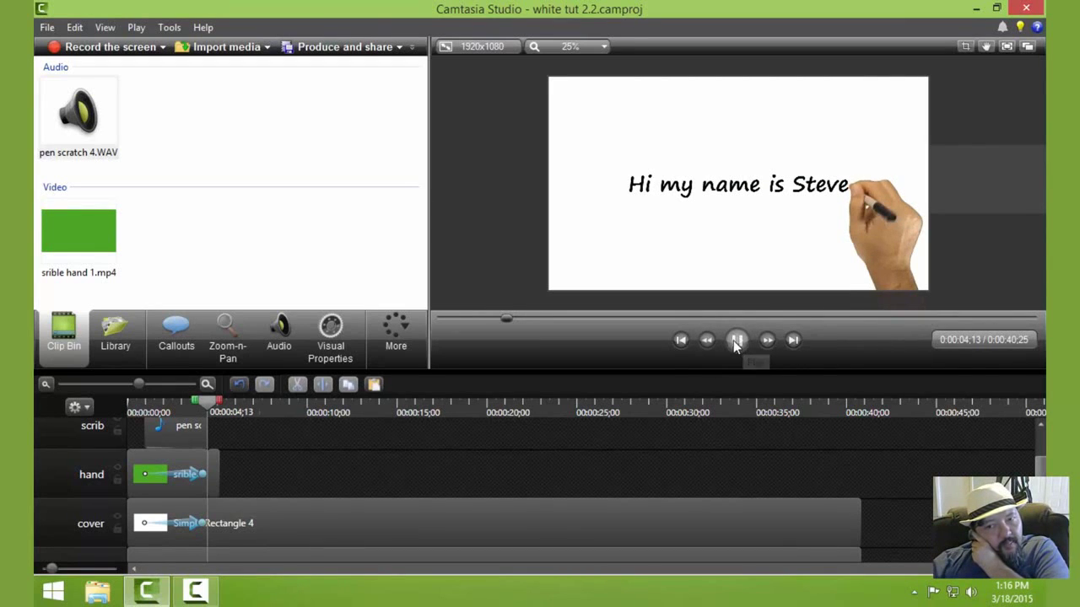
{"action": "left_click", "coordinate": [684, 341]}
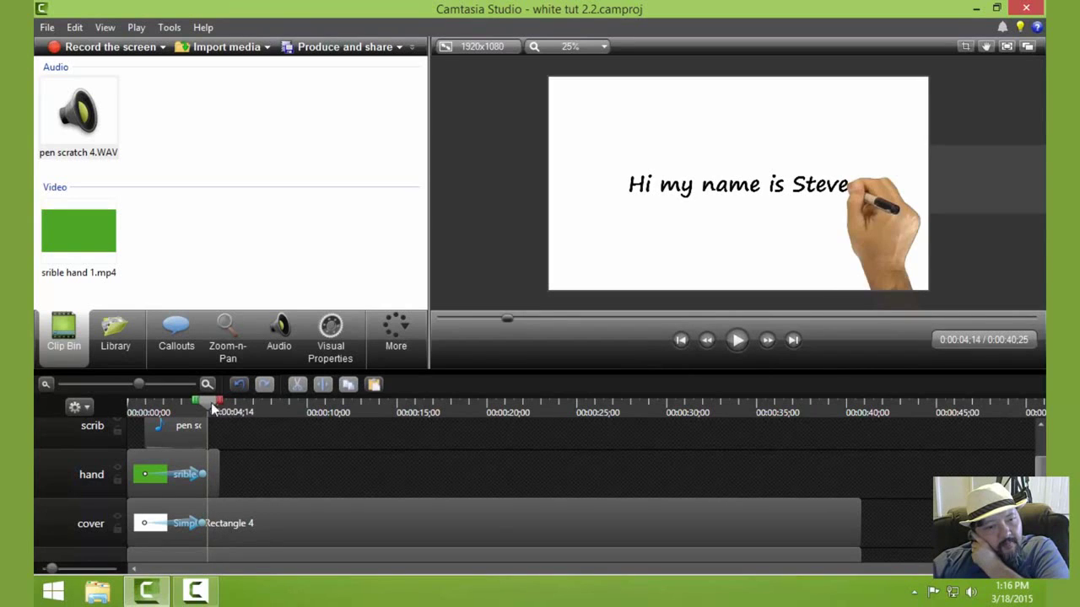
{"action": "left_click_drag", "start_coordinate": [213, 409], "coordinate": [105, 410]}
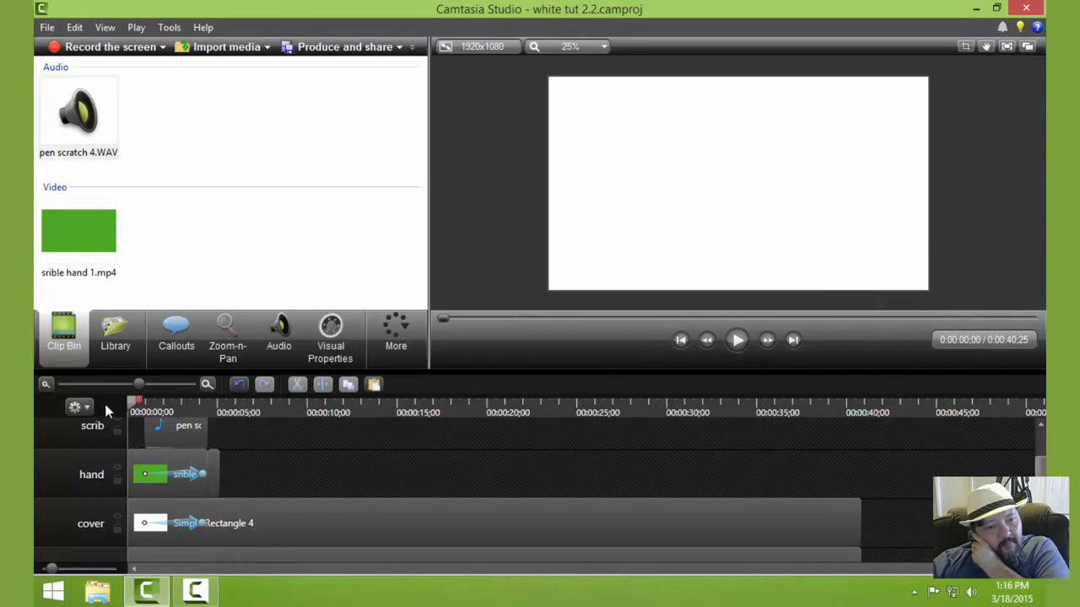
{"action": "left_click", "coordinate": [739, 341]}
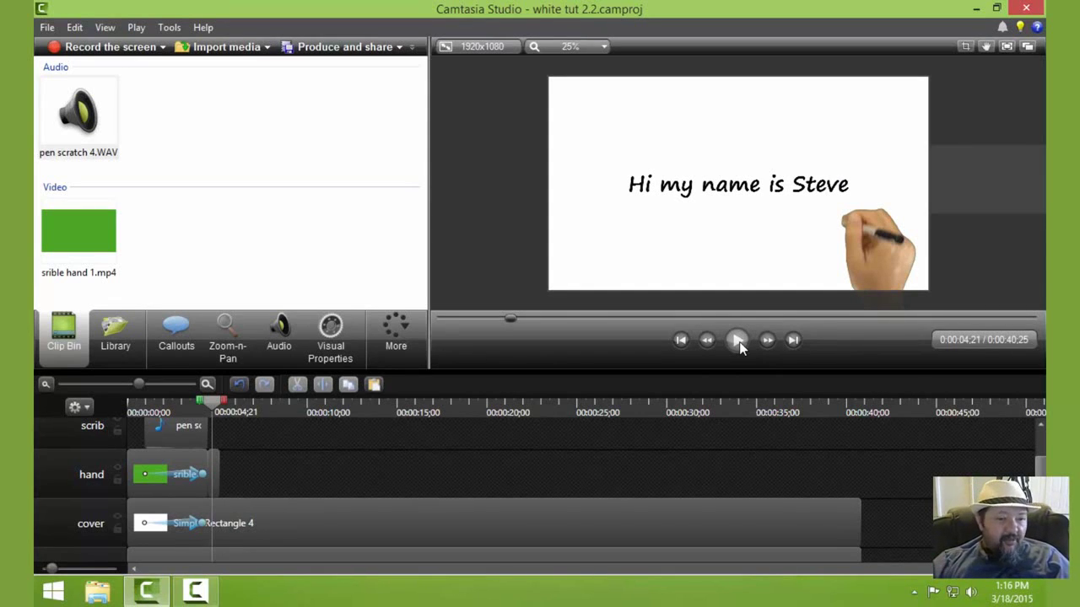
- Lower the volume of the pen scratch clip on the scrib track by four increments
{"action": "left_click", "coordinate": [186, 438]}
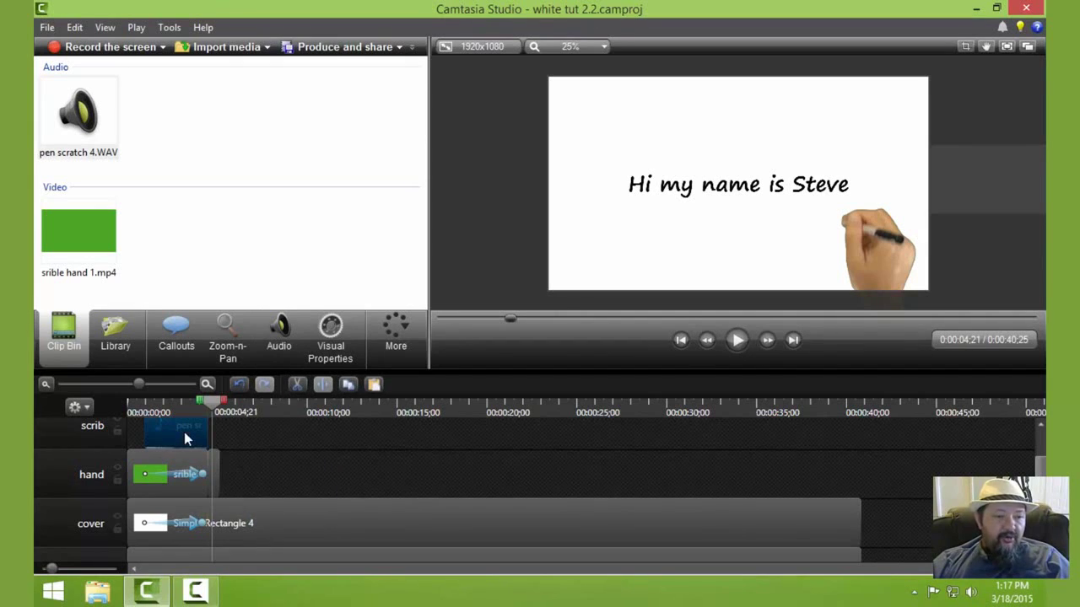
{"action": "left_click", "coordinate": [279, 331]}
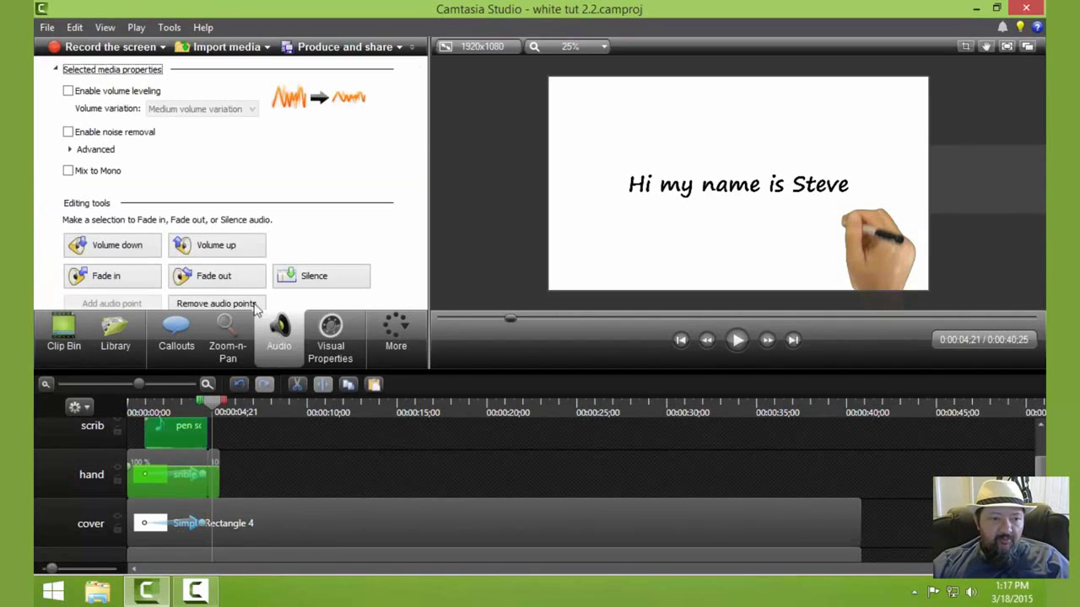
{"action": "left_click", "coordinate": [141, 253]}
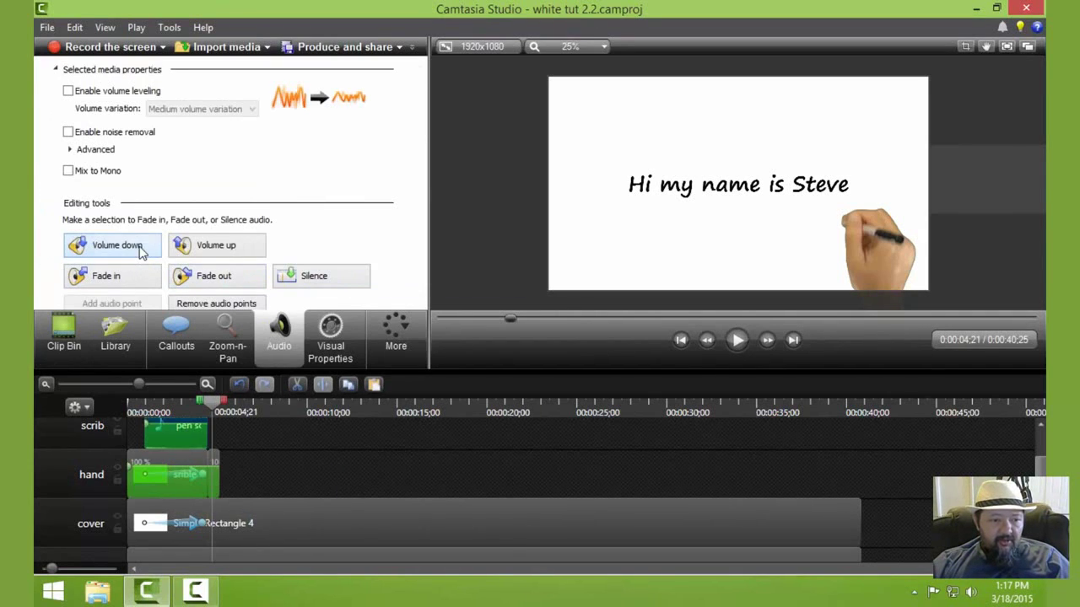
{"action": "left_click", "coordinate": [140, 253]}
{"action": "left_click", "coordinate": [141, 253]}
{"action": "left_click", "coordinate": [141, 243]}
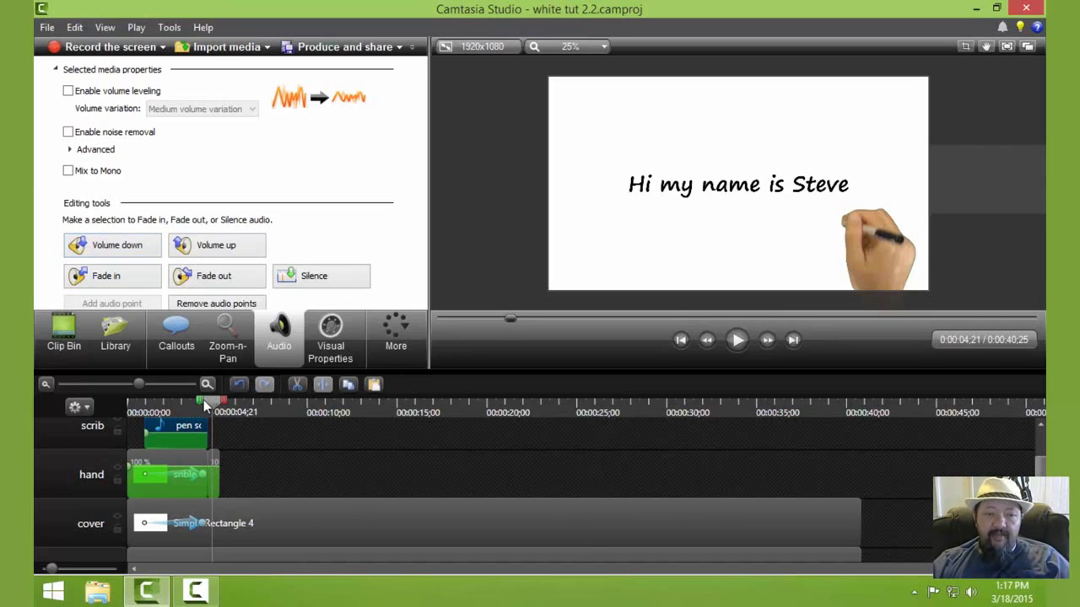
- Move the playhead to the end of the hand clip at 0:00:05;04
{"action": "mouse_move", "coordinate": [218, 409]}
{"action": "left_mouse_down"}
{"action": "mouse_move", "coordinate": [131, 397]}
{"action": "mouse_move", "coordinate": [221, 388]}
{"action": "left_mouse_up"}
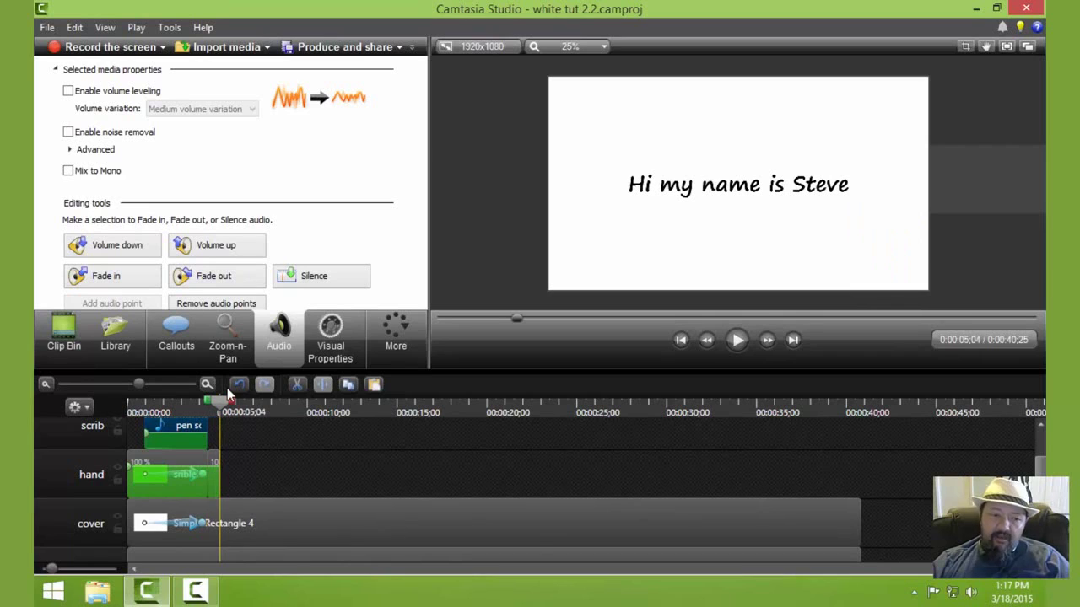